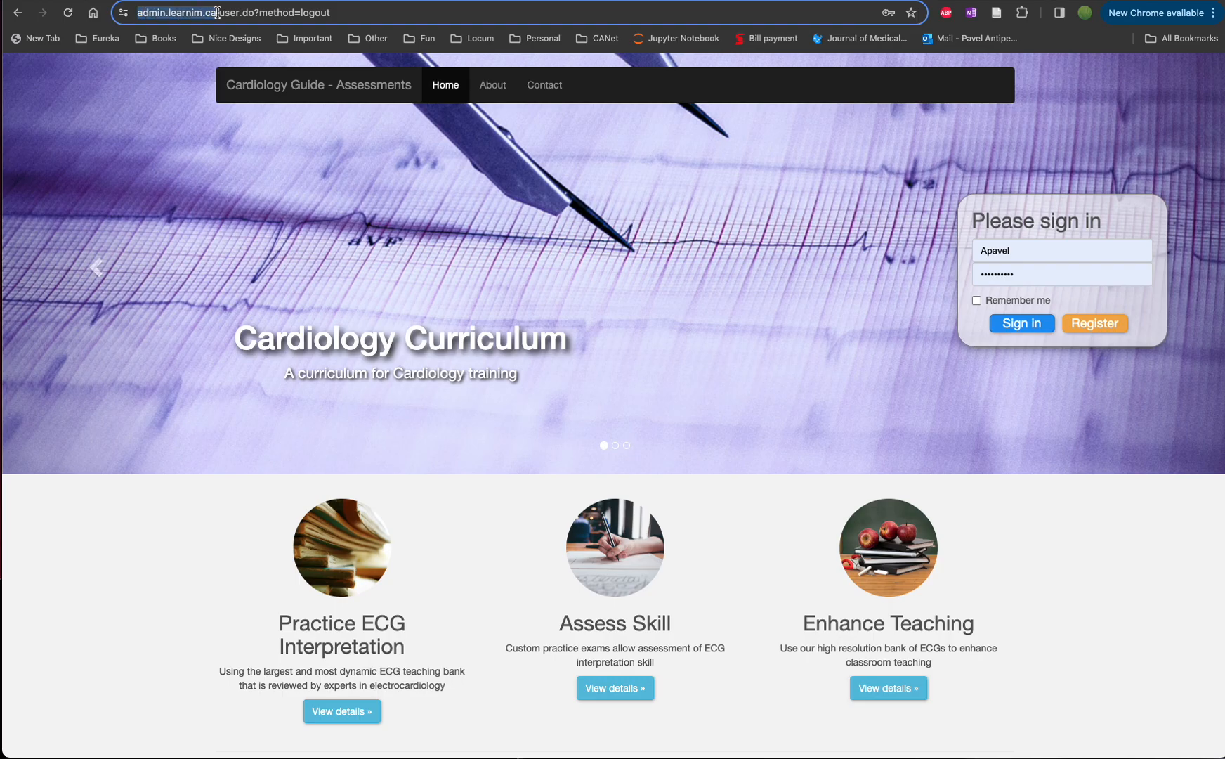
- Sign in with the prefilled account details and open the Nocturnal Wenckebach case in the Holters folder
left_click(318, 187)
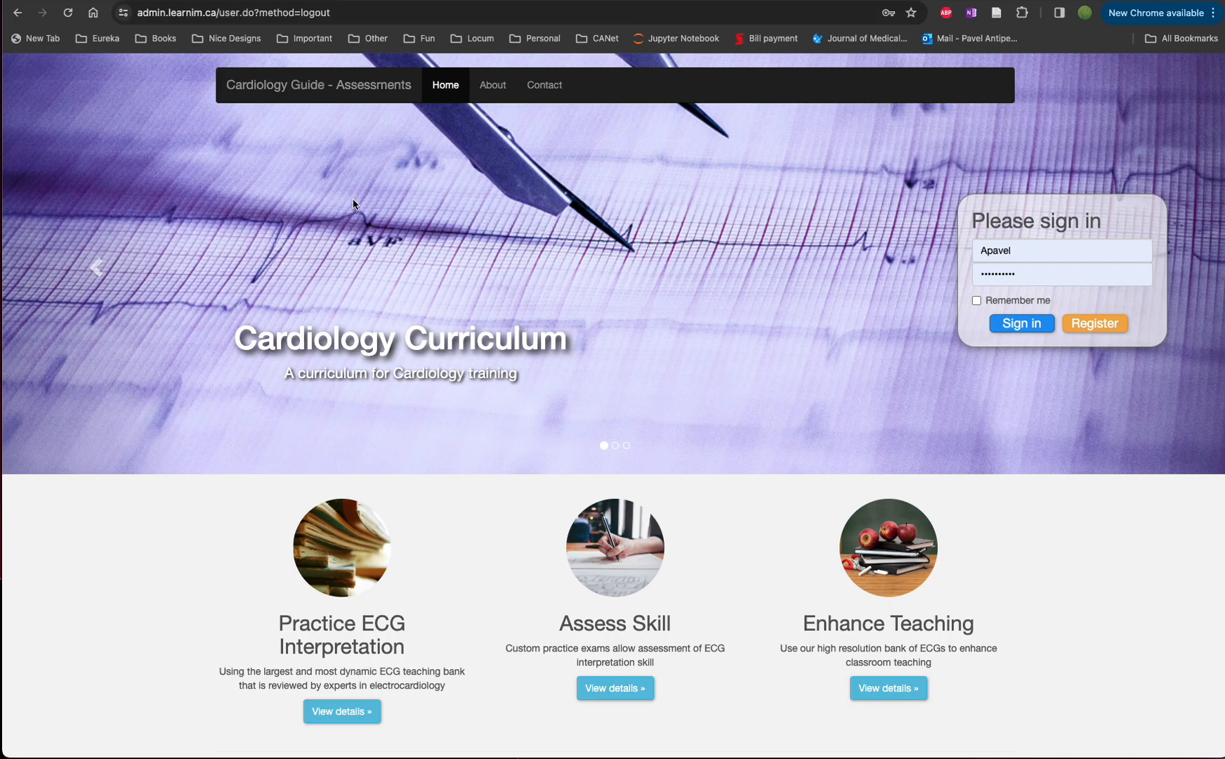
left_click(1022, 331)
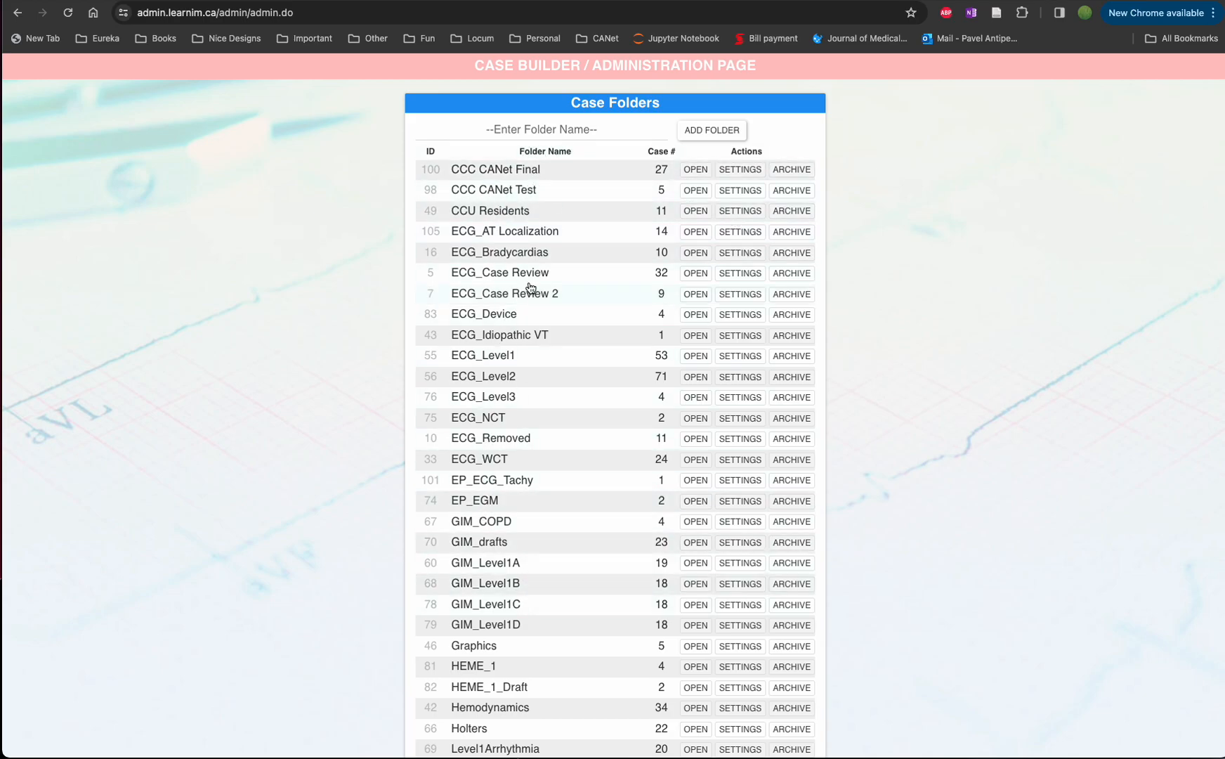
scroll(538, 464, "down", 5)
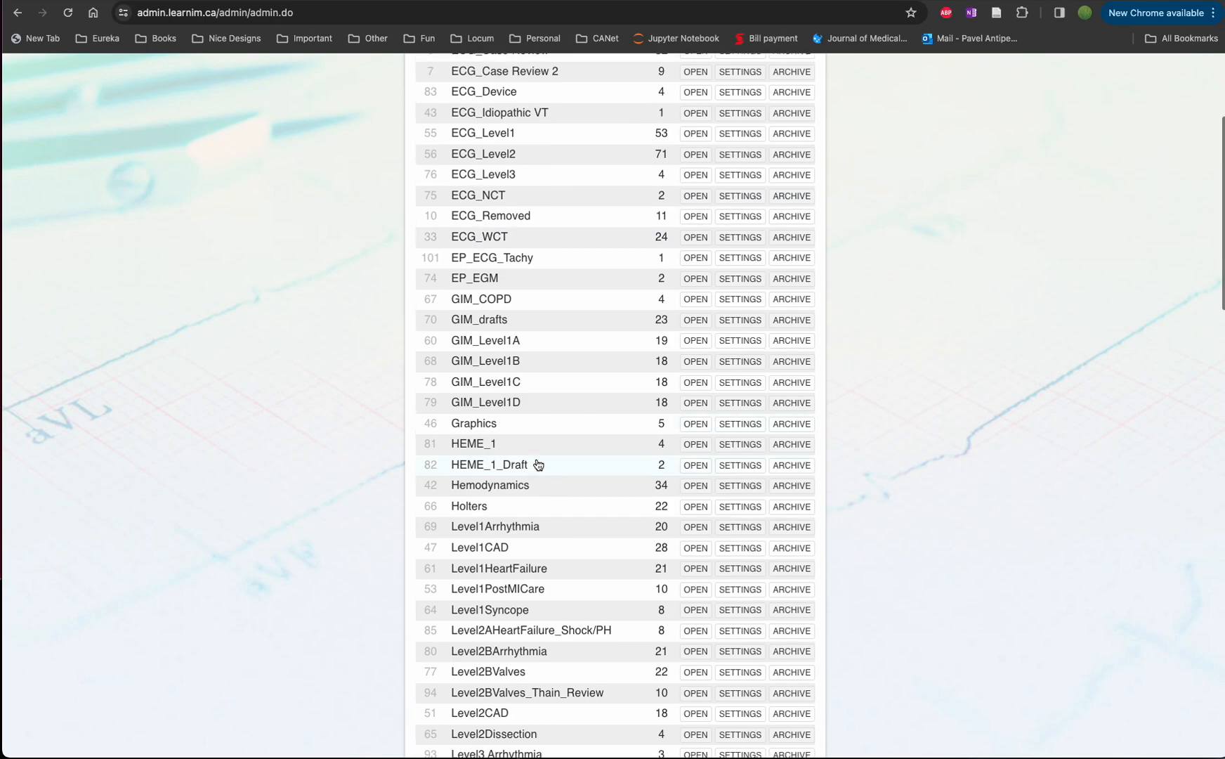
left_click(695, 507)
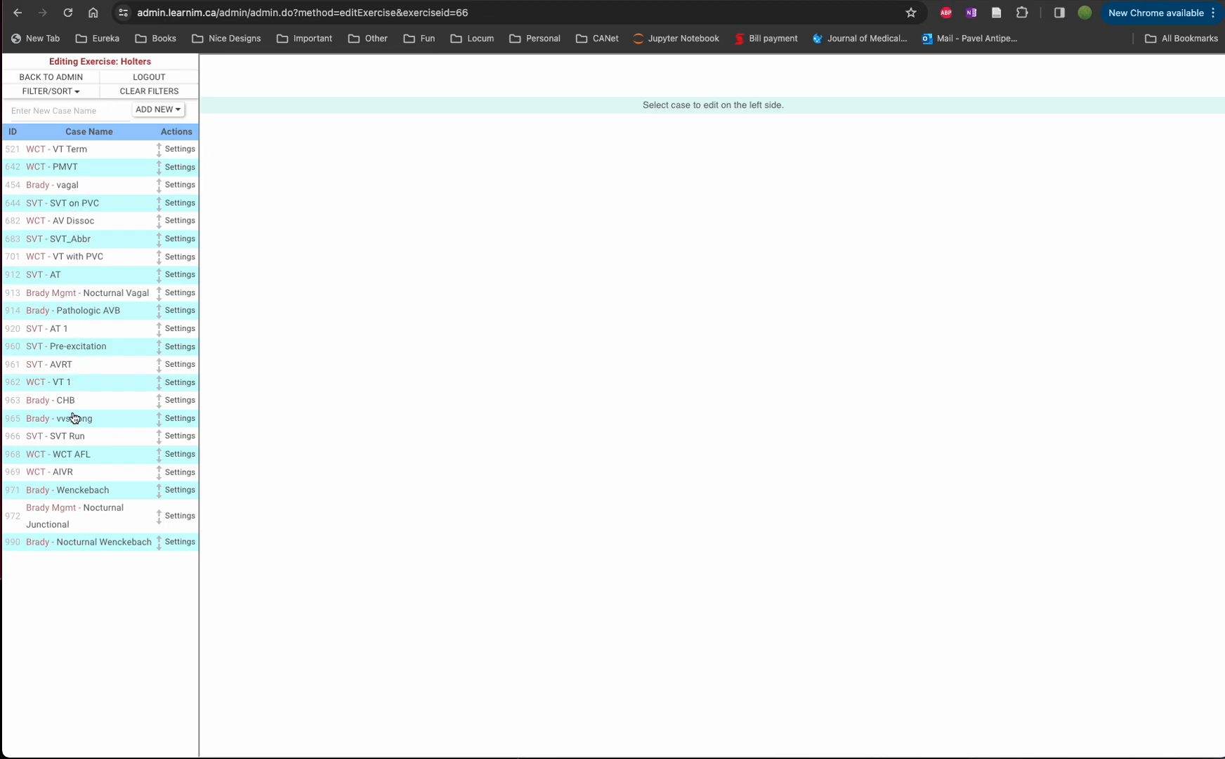
left_click(84, 541)
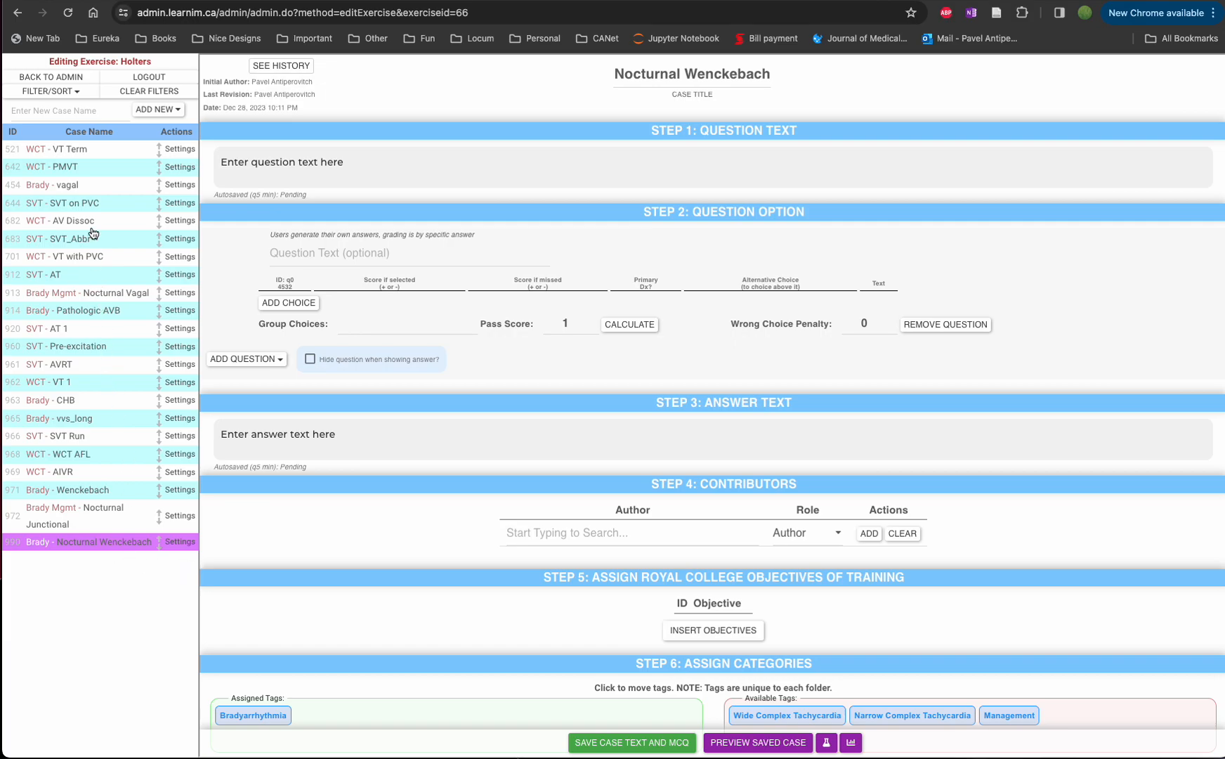
- Add a new self-generated case named "Wenckebach 3" to the Holters folder
left_click(46, 113)
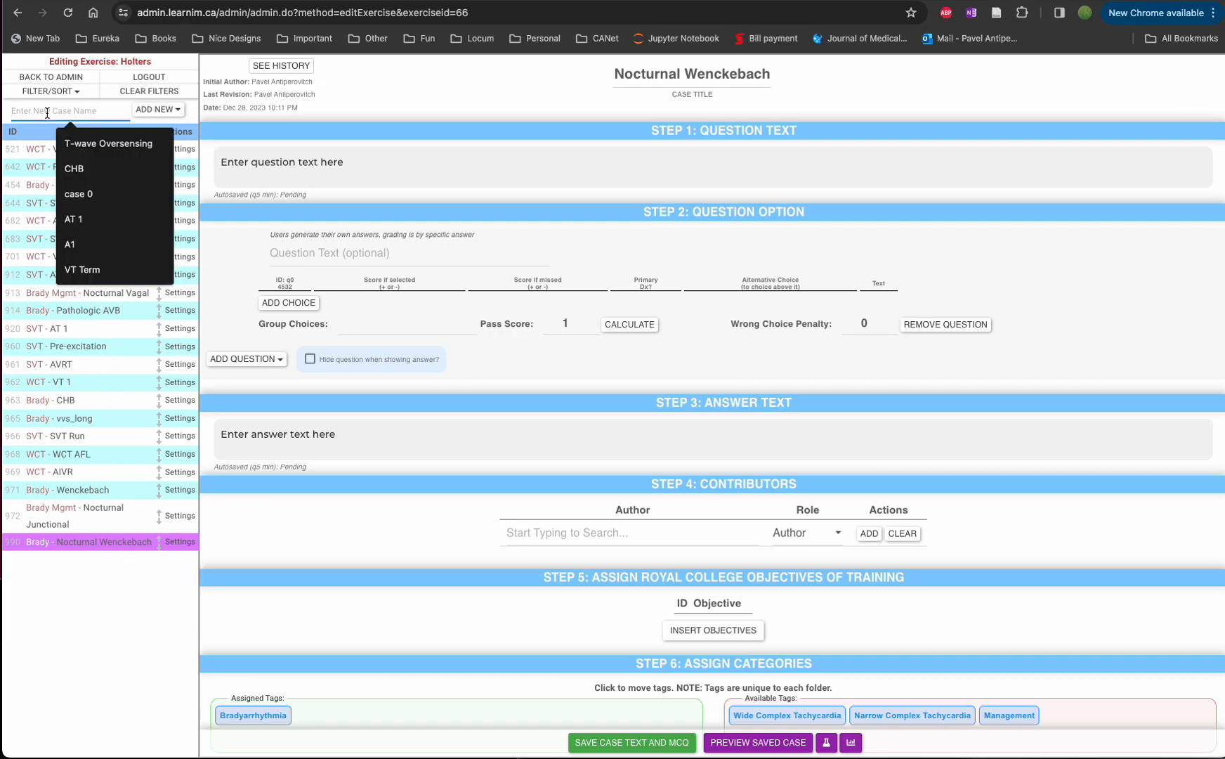
type("We")
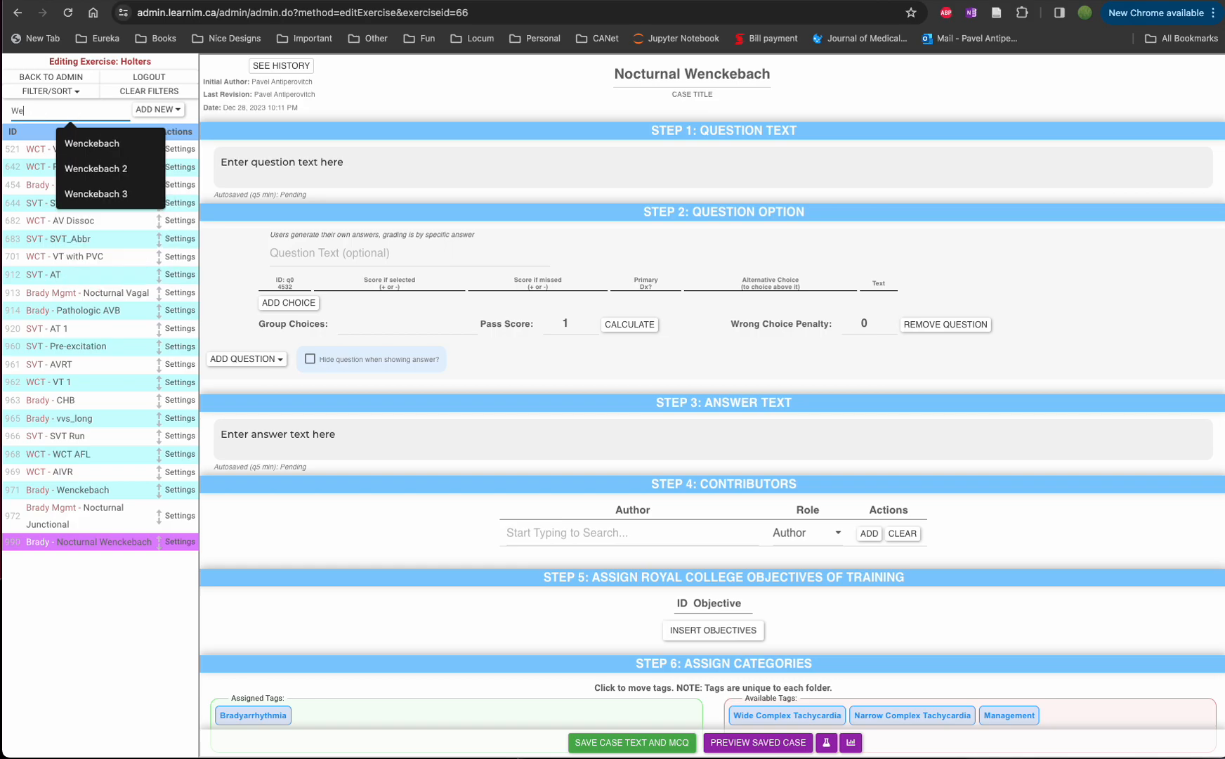
type("nckebach")
left_click(149, 110)
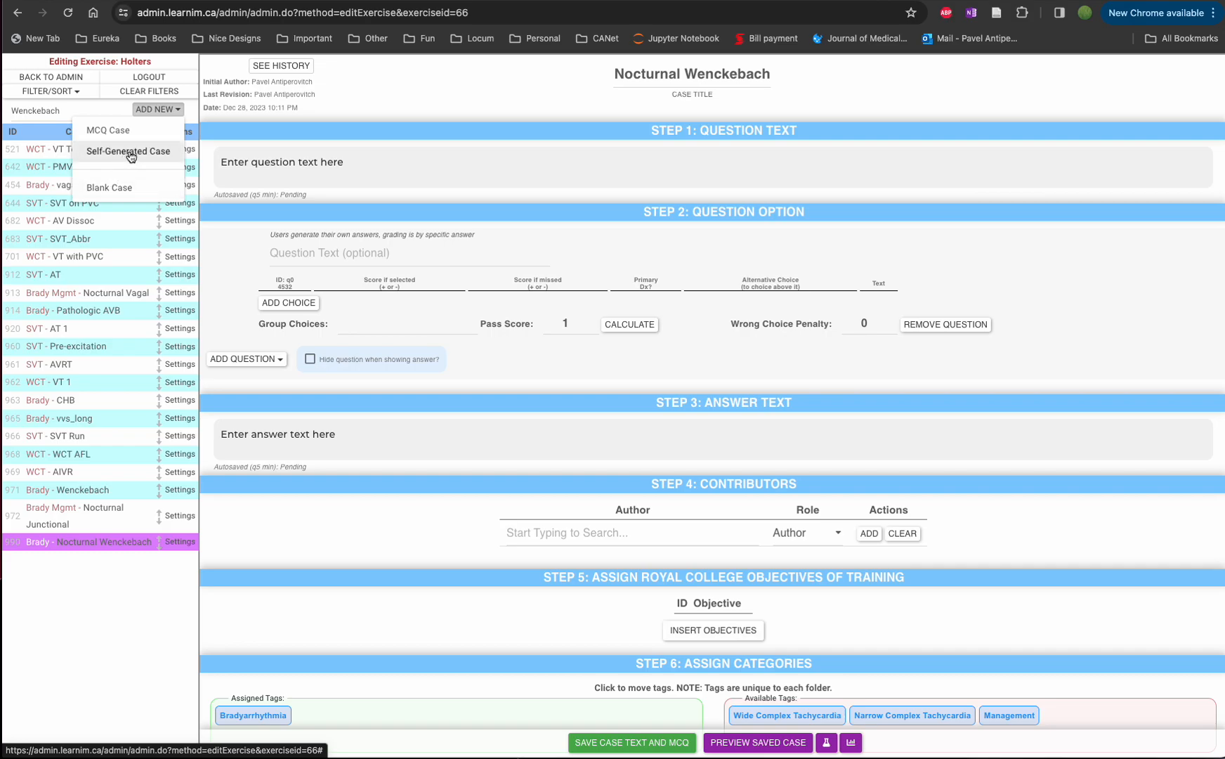
left_click(110, 158)
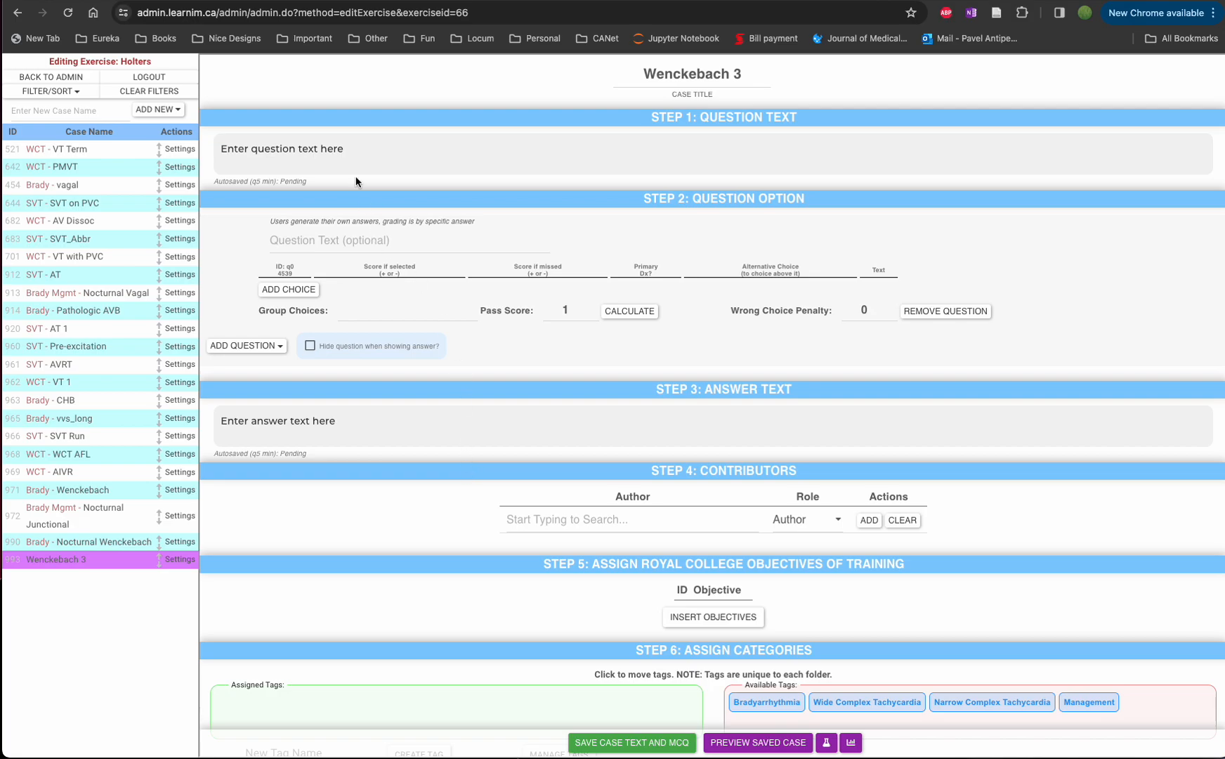
- Replace the question placeholder with the 72 hour Holter monitor vignette ending "The patient did not record any symptoms in the diary." and save the case
left_click(375, 160)
key("super+a")
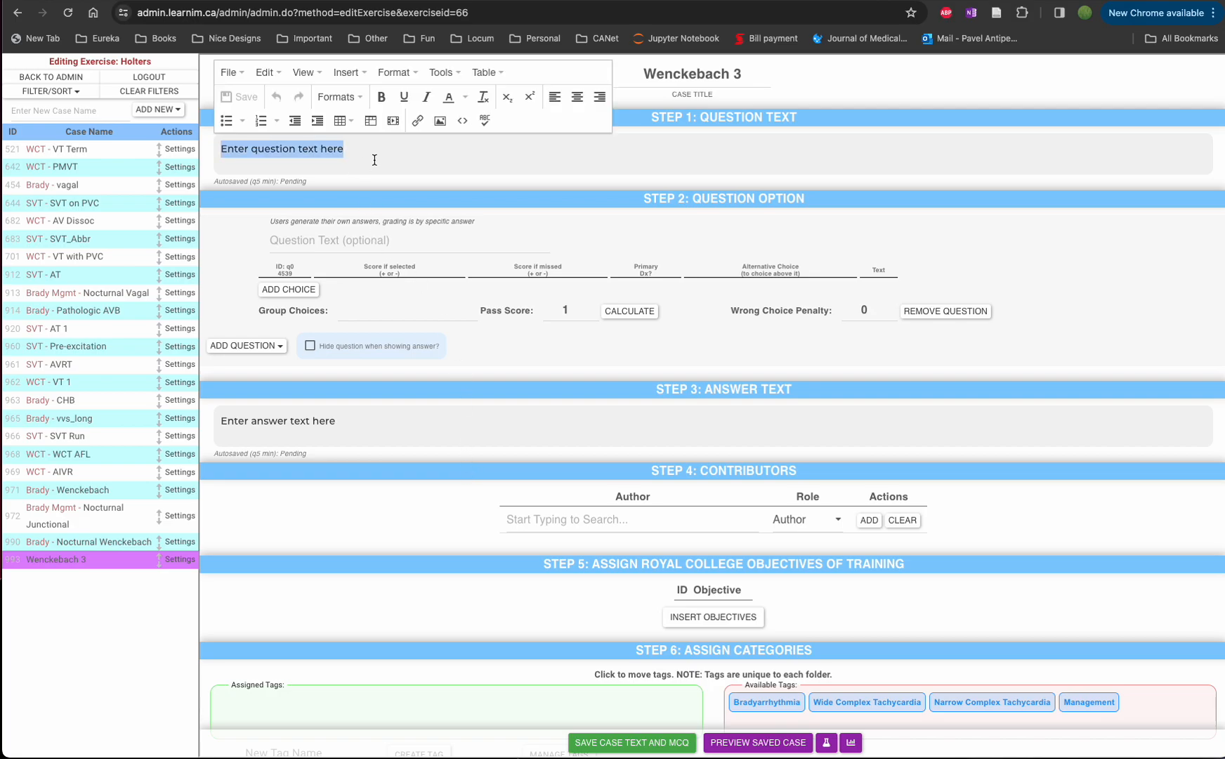
left_click(374, 160)
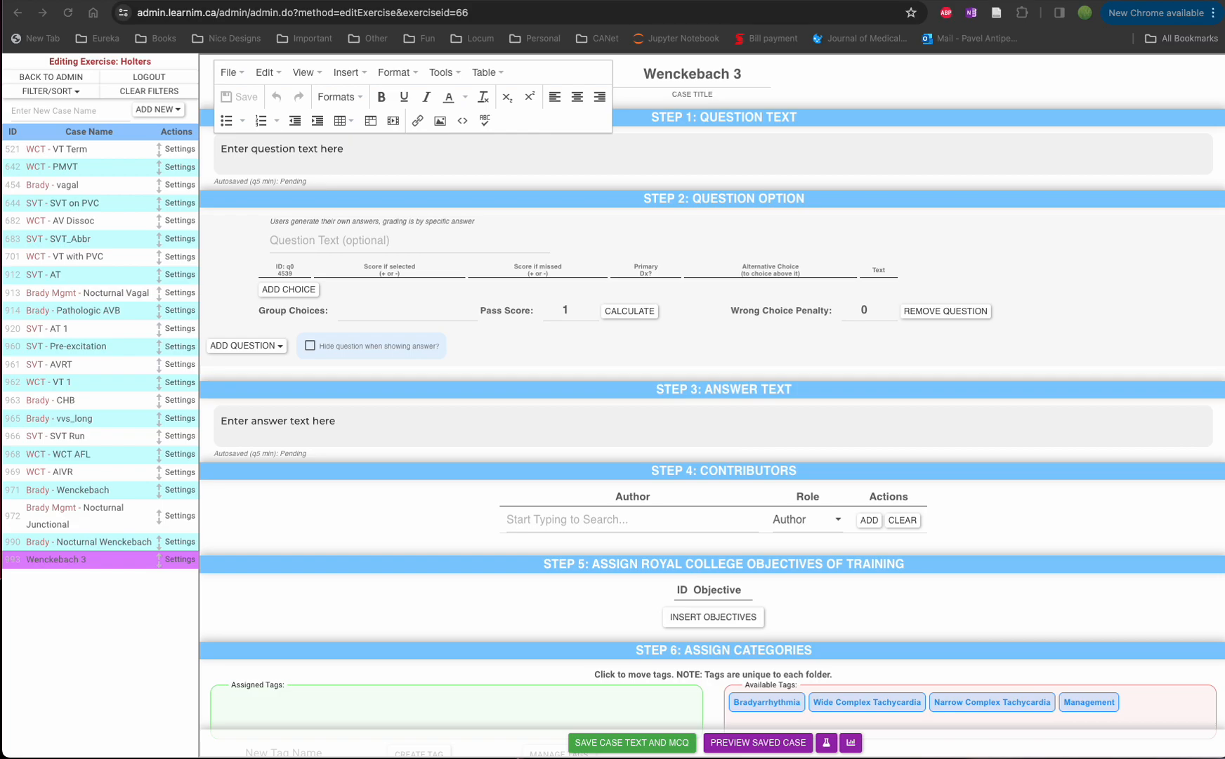
triple_click(422, 155)
type("The patient had a 72 hour Holter monitor recording for 24 hours to identify the cause of dyspnea.  The technologist flagged the following tracing as the slowest heart beat. The patient did not record any symptoms in the diary.")
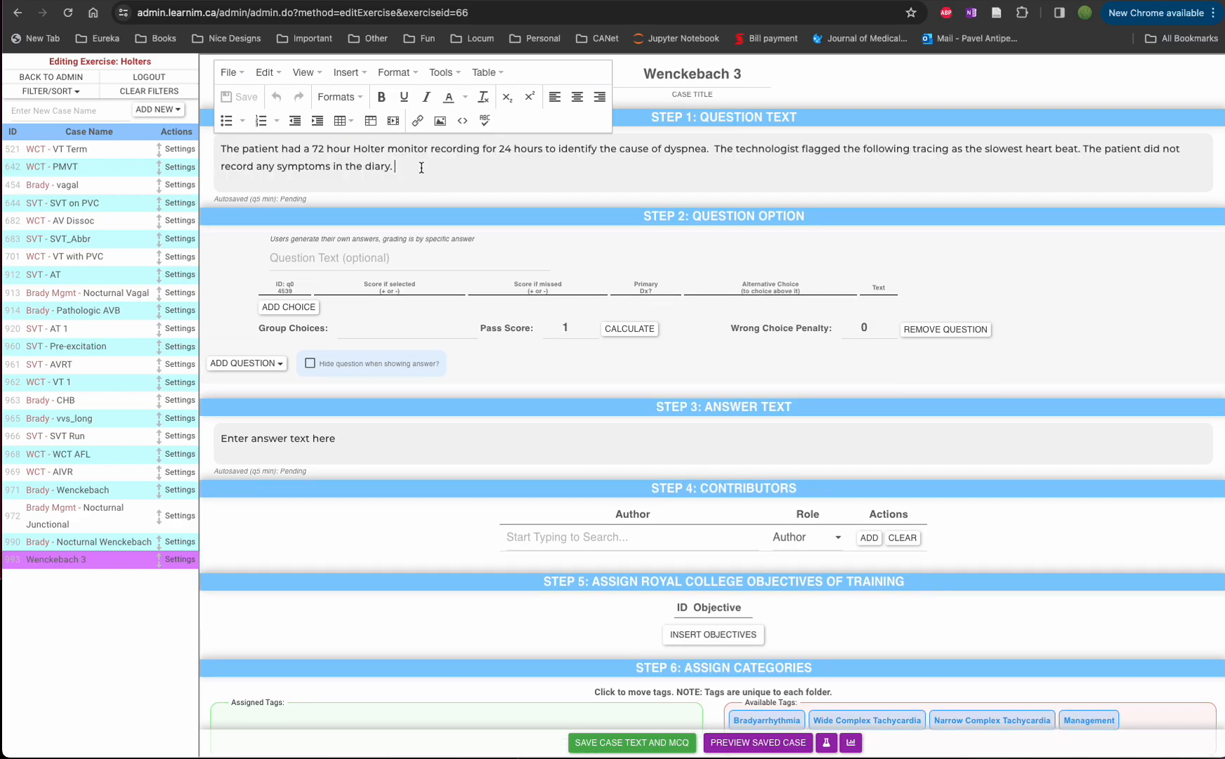
left_click(637, 737)
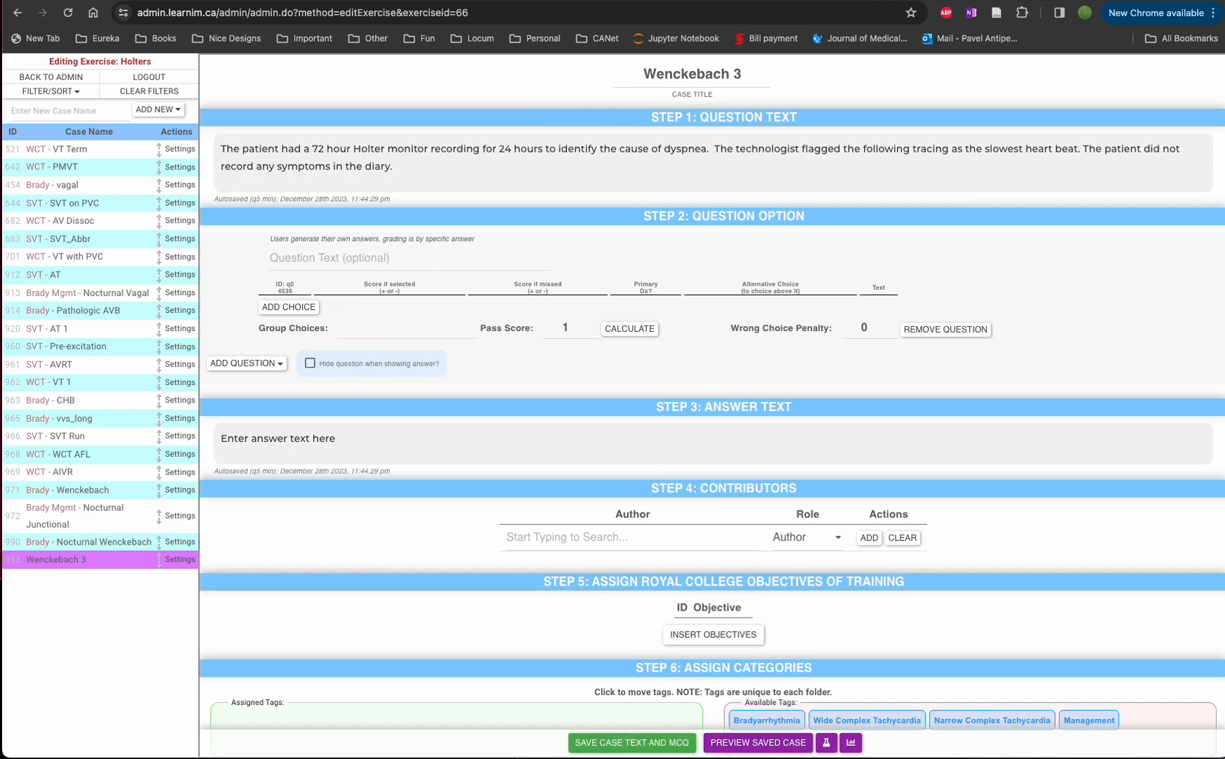
- Preview the saved case, read through its question text, and close the preview
left_click(758, 742)
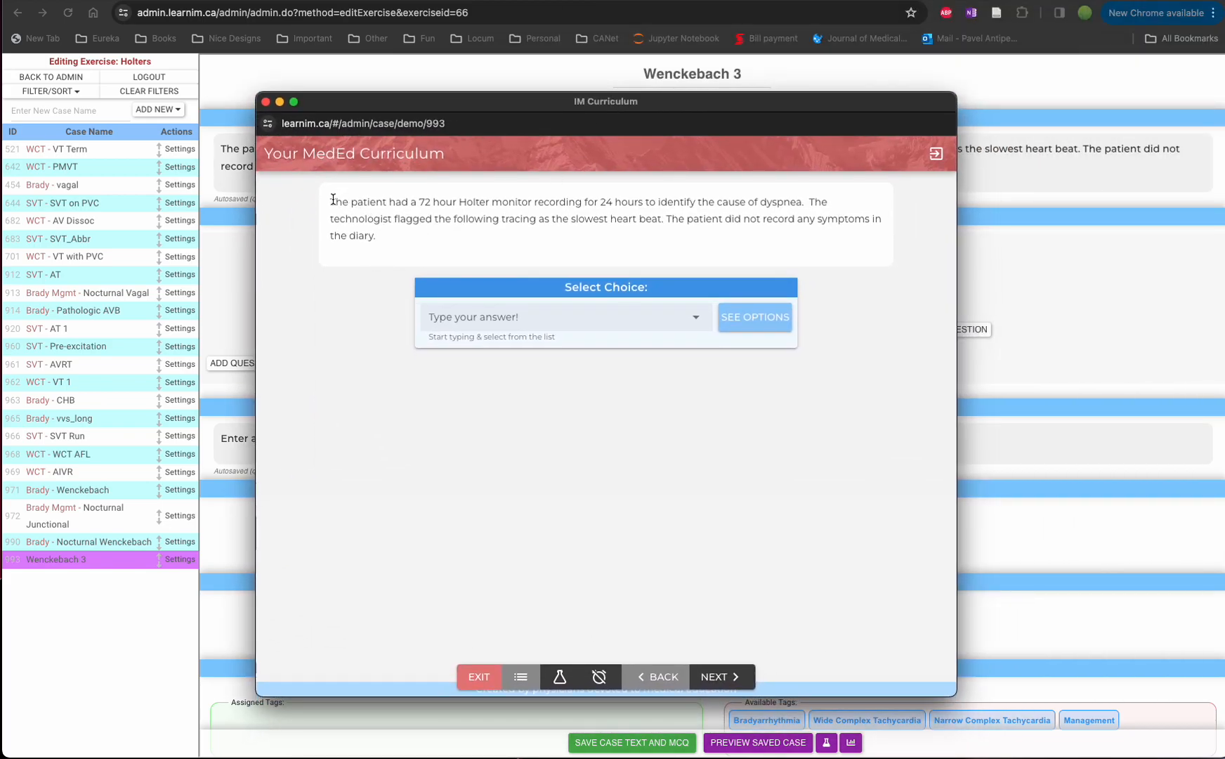
left_click_drag(331, 200, 377, 235)
left_click(411, 239)
left_click(265, 101)
- Add an empty paragraph below the vignette in the question text
left_click(465, 172)
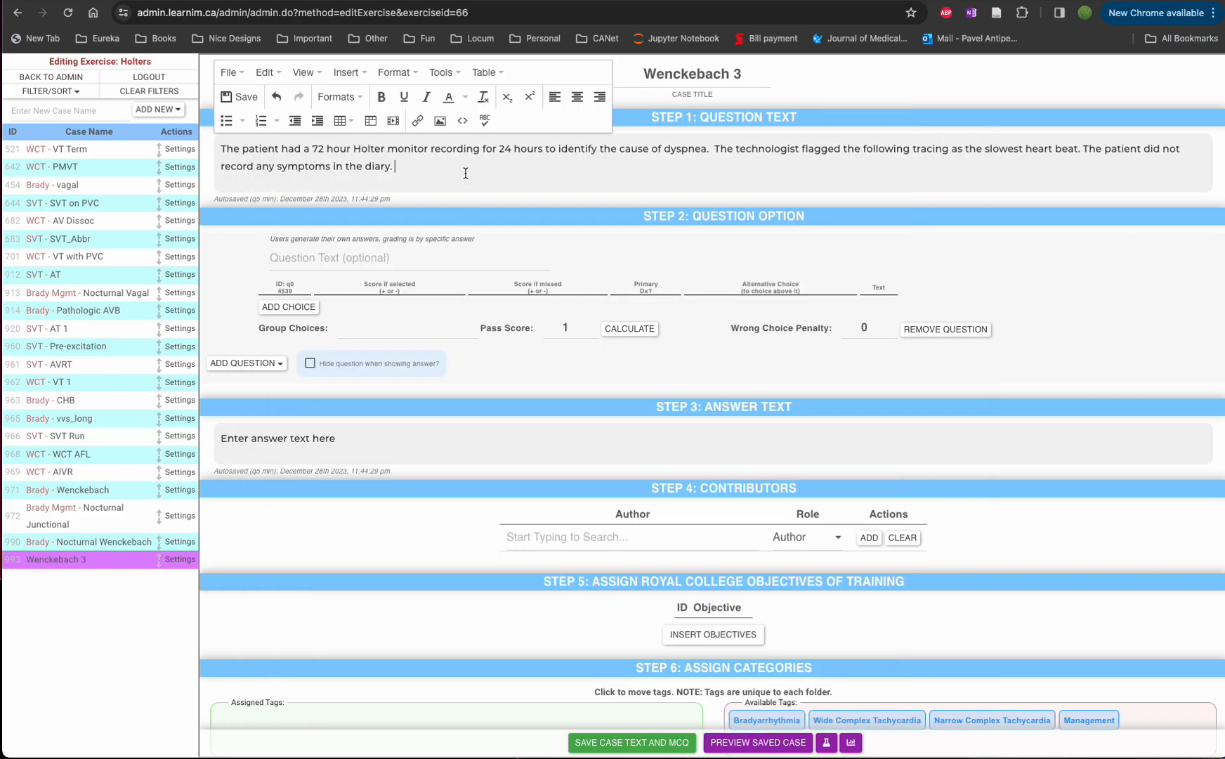
key("Return")
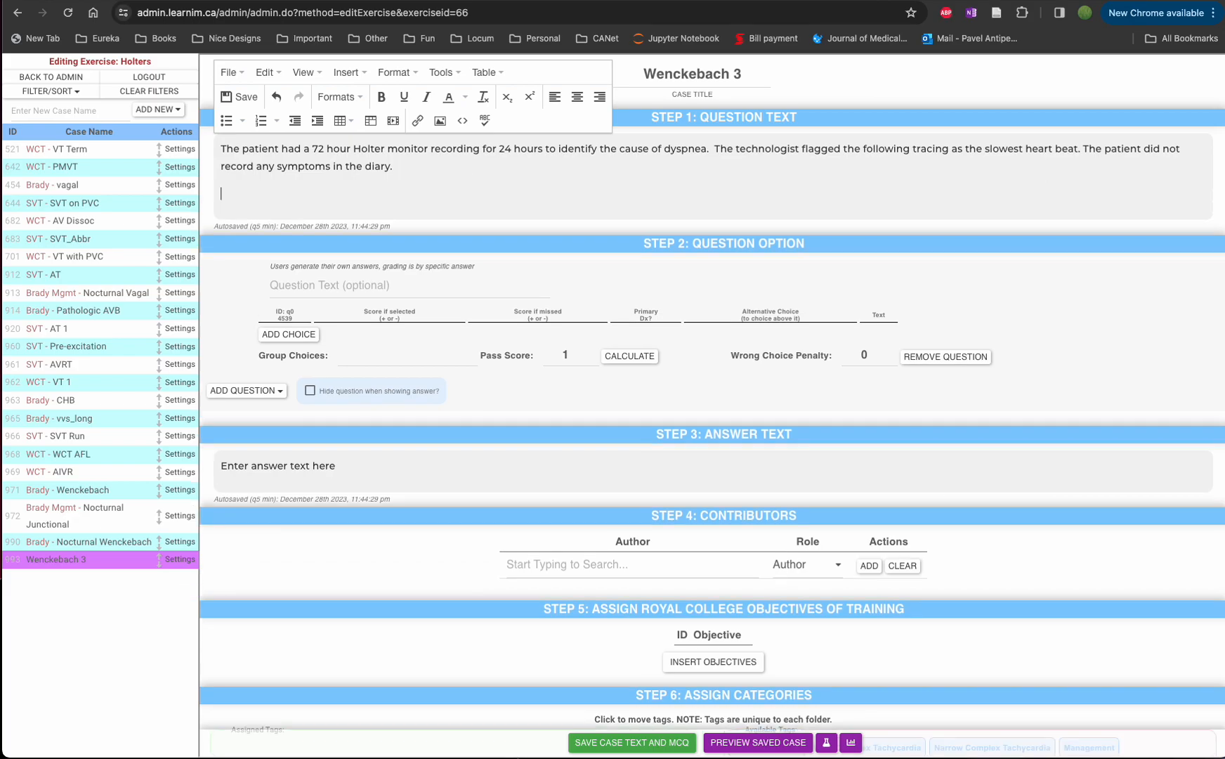
left_click(439, 122)
left_click(645, 330)
left_click(739, 373)
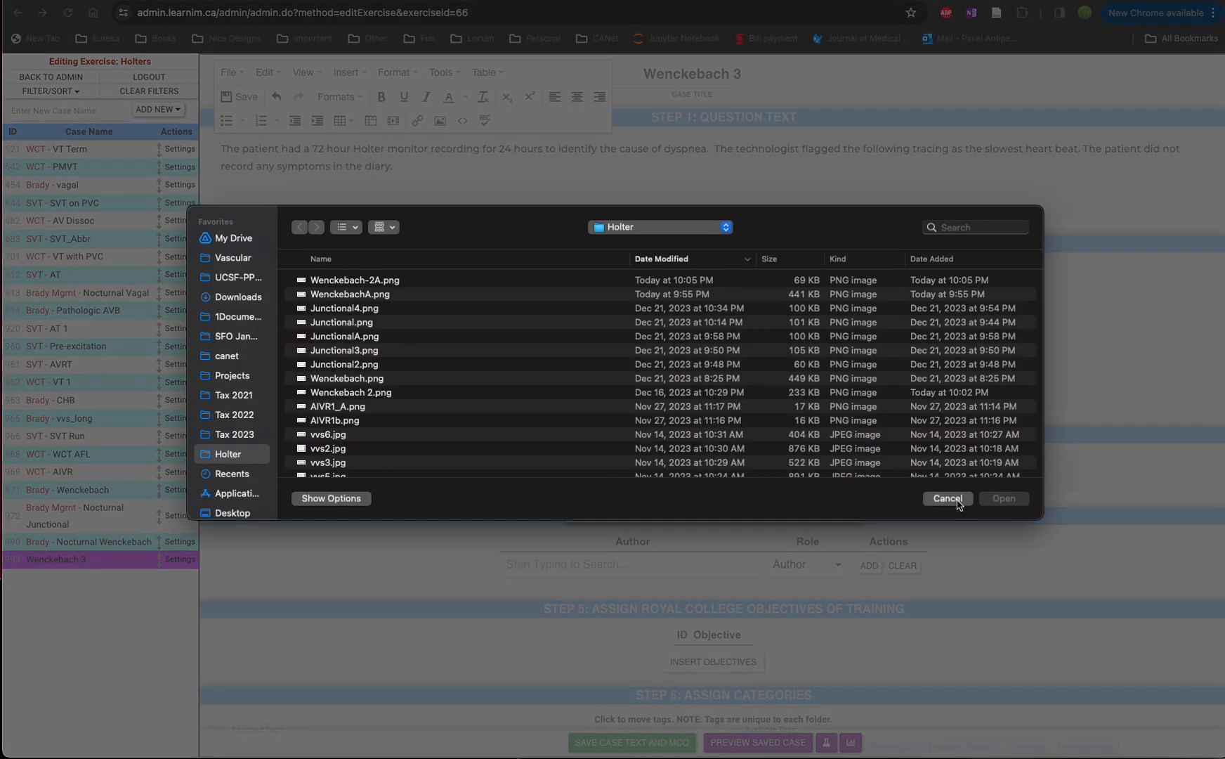
left_click(958, 493)
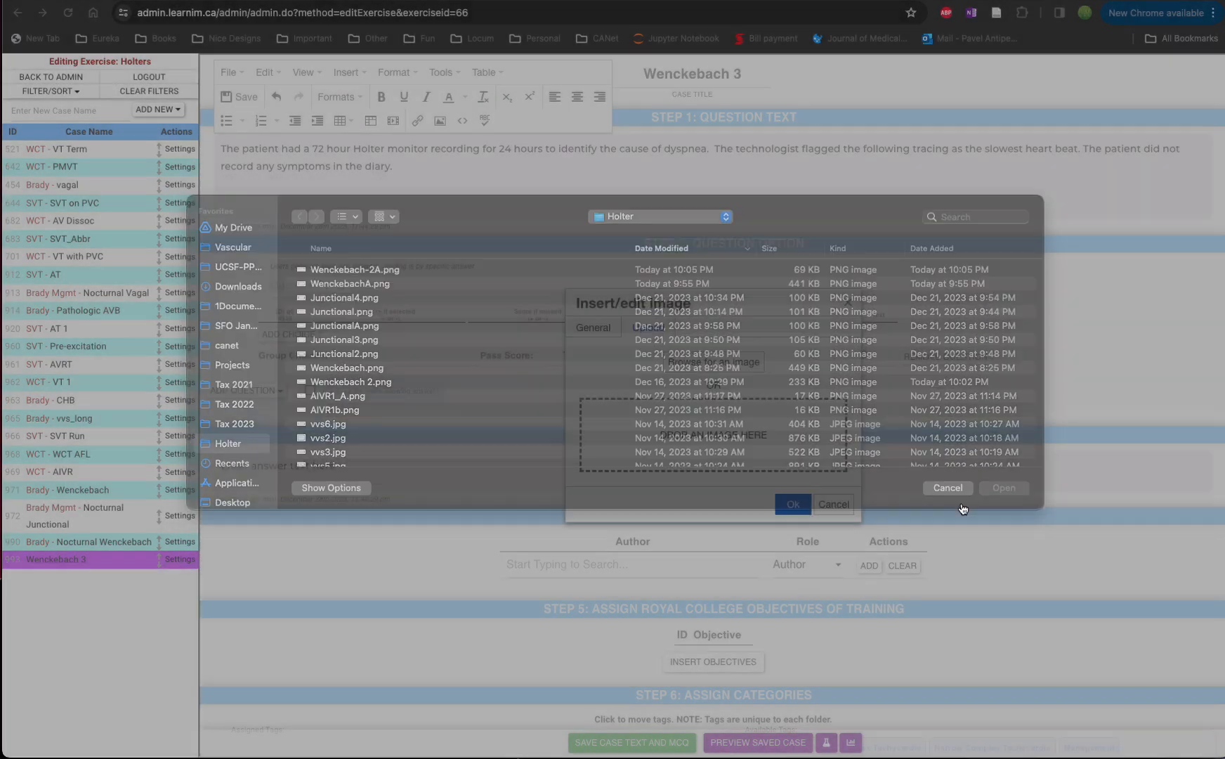
left_click(831, 506)
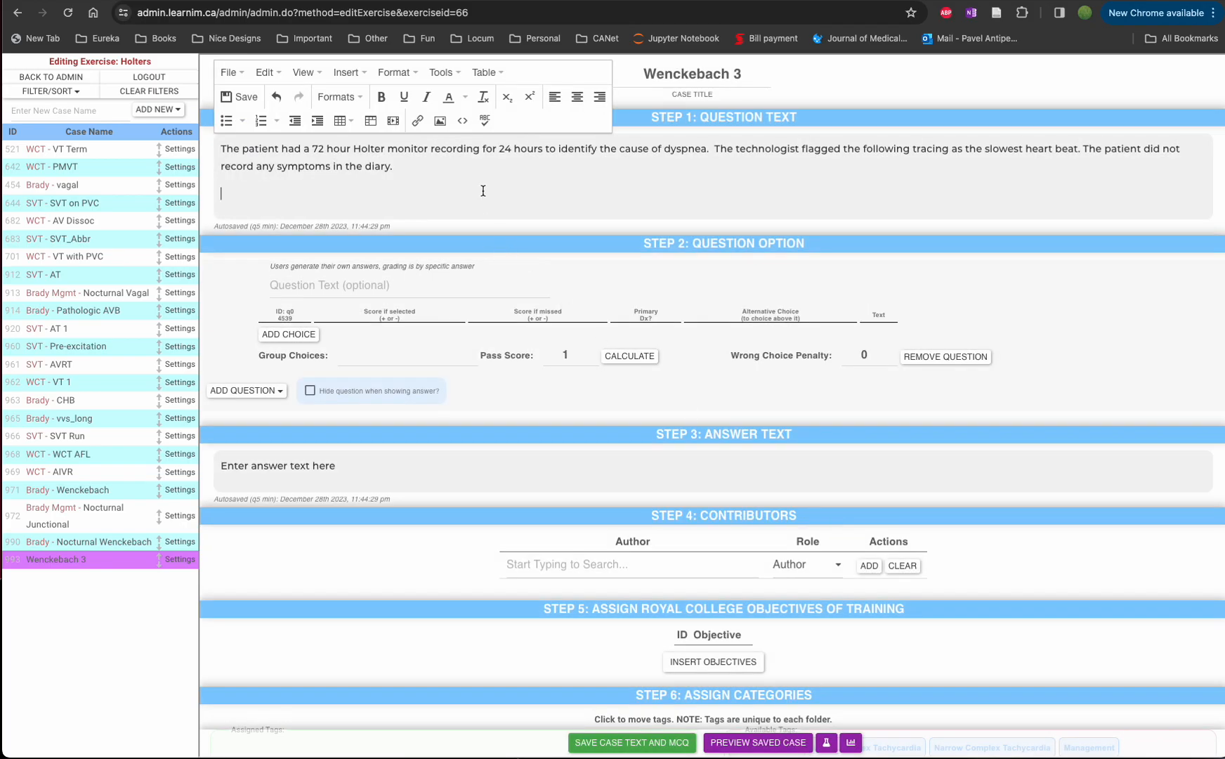
- Upload the images "Wenckebach 2.png" and "Wenckebach-2A.png" from the Holter folder to the case's files
scroll(483, 190, "down", 1)
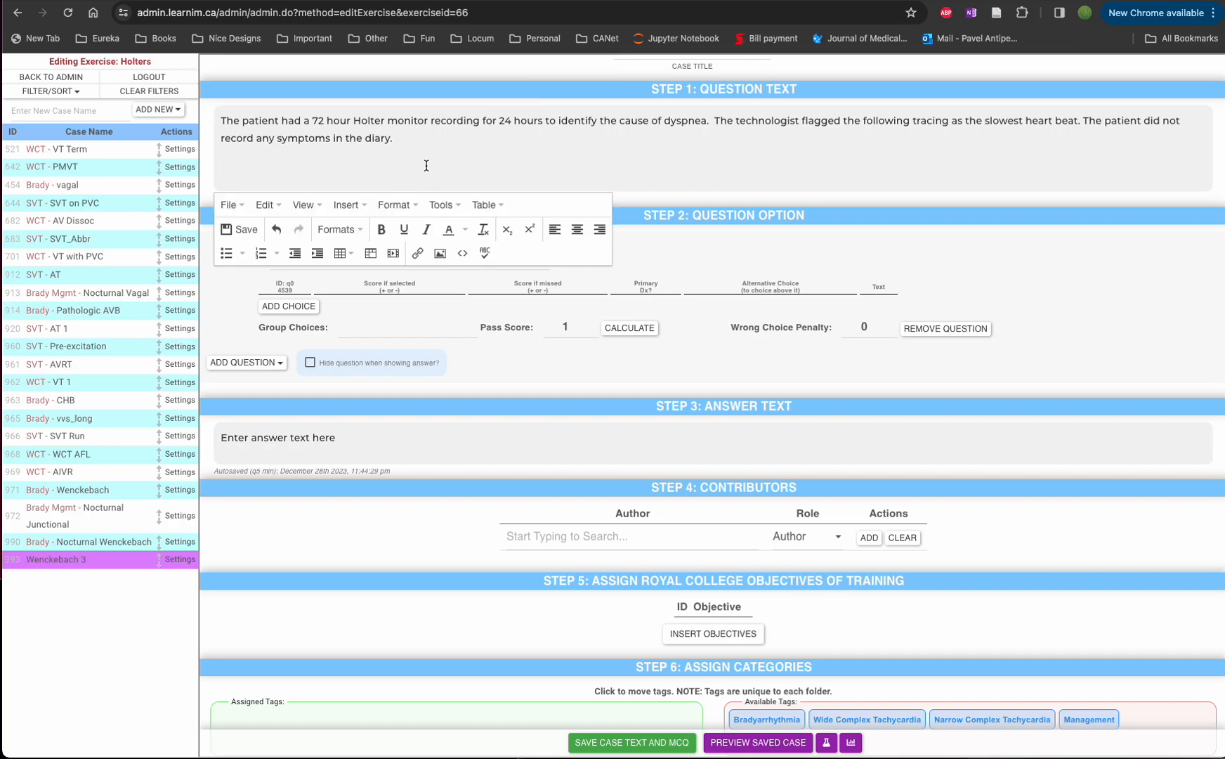
scroll(427, 166, "down", 5)
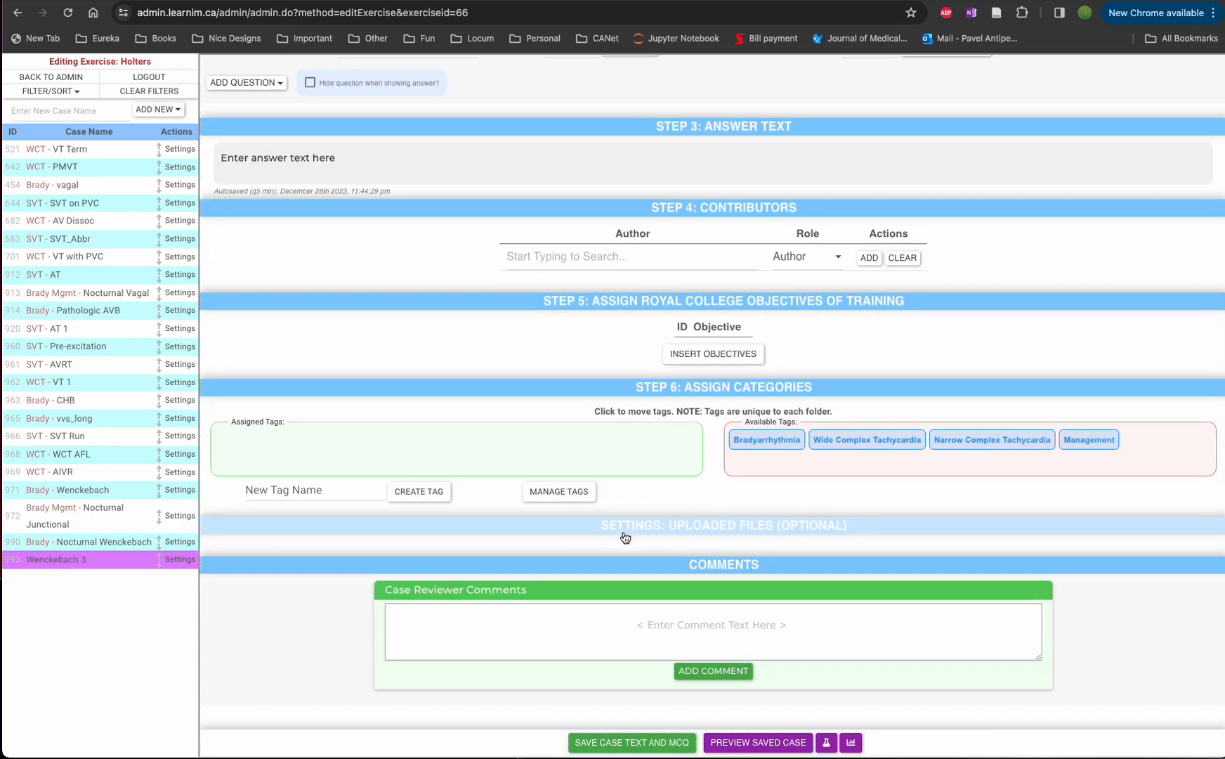
left_click(737, 528)
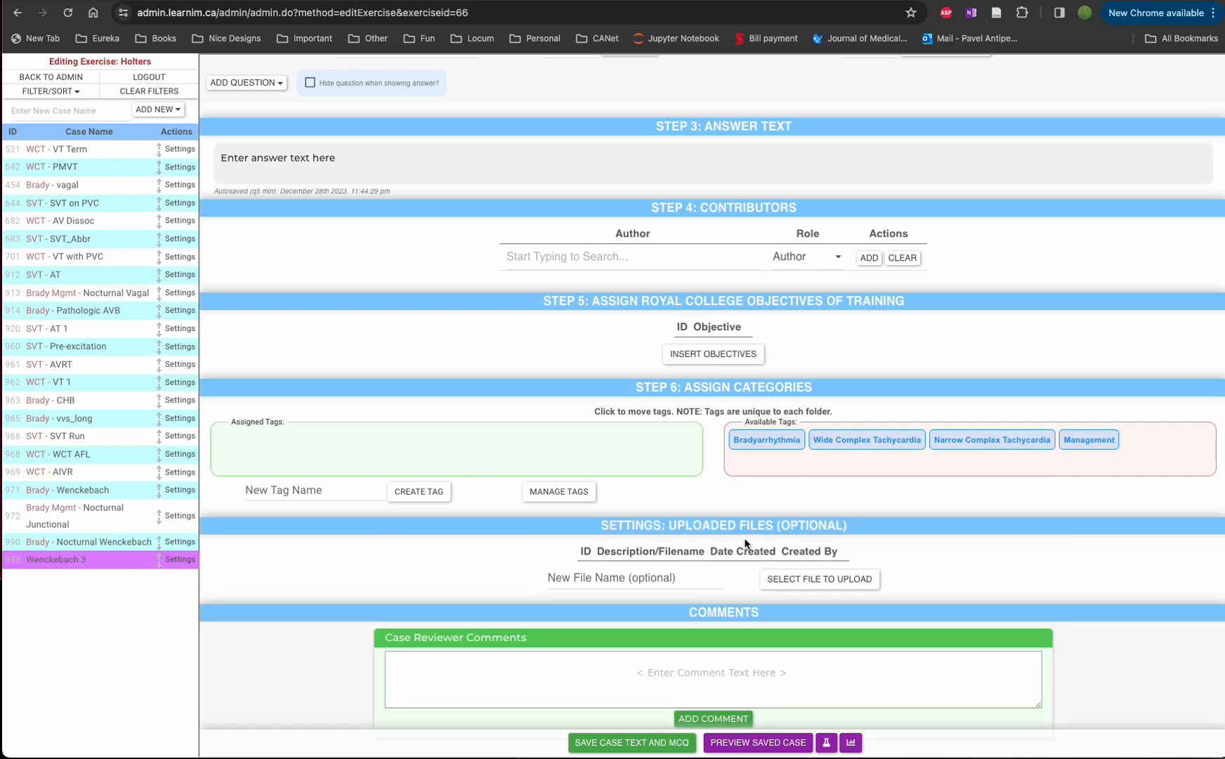
left_click(801, 580)
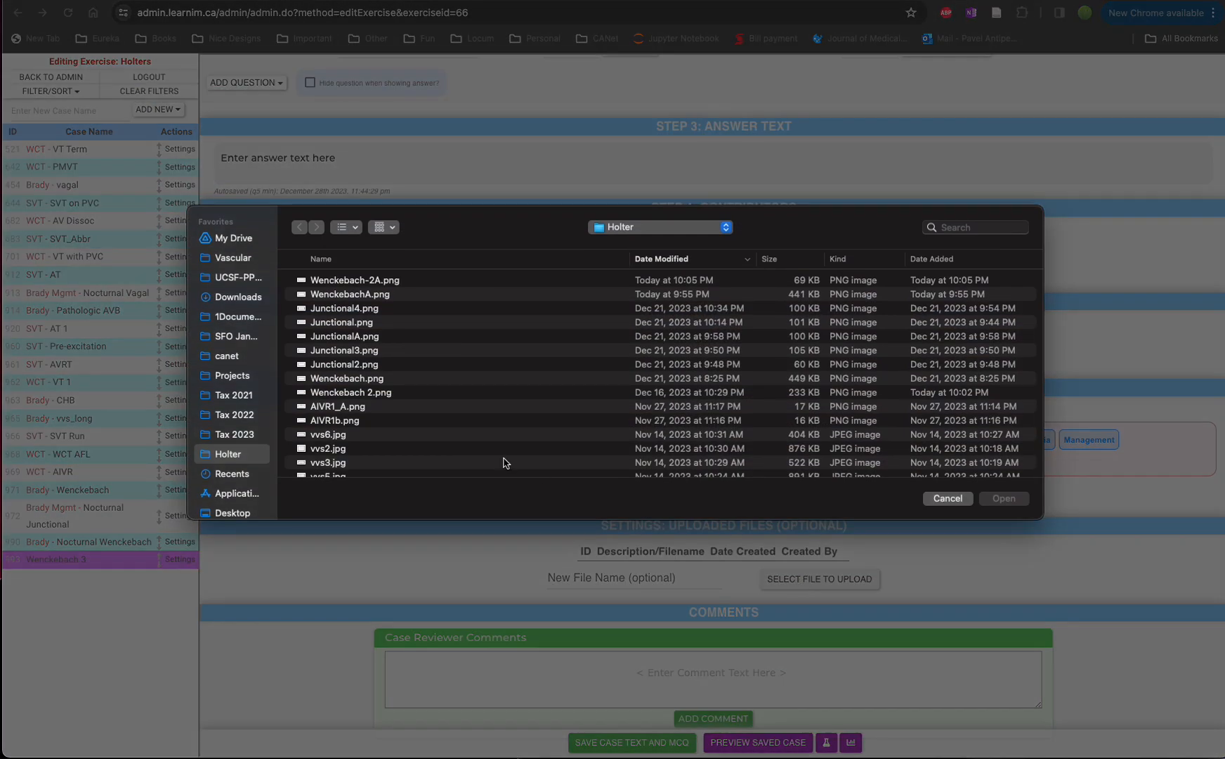
left_click(376, 392)
left_click(1003, 496)
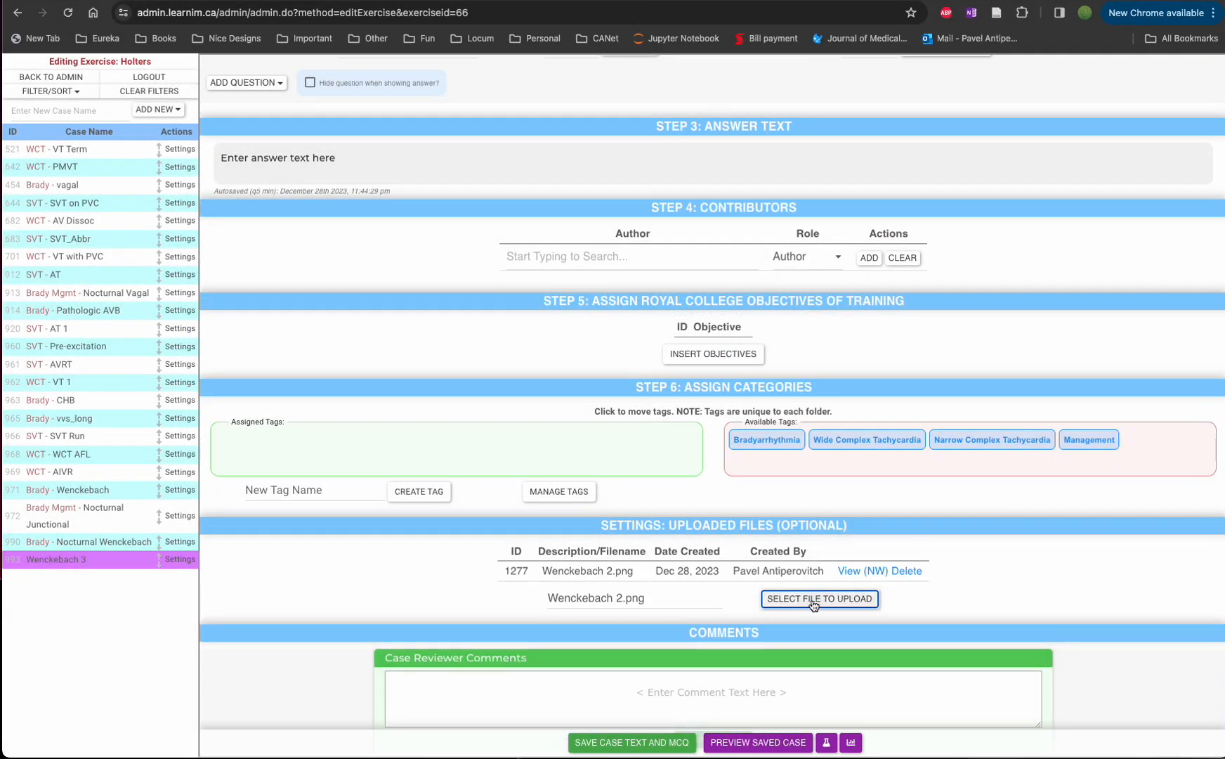
left_click(812, 602)
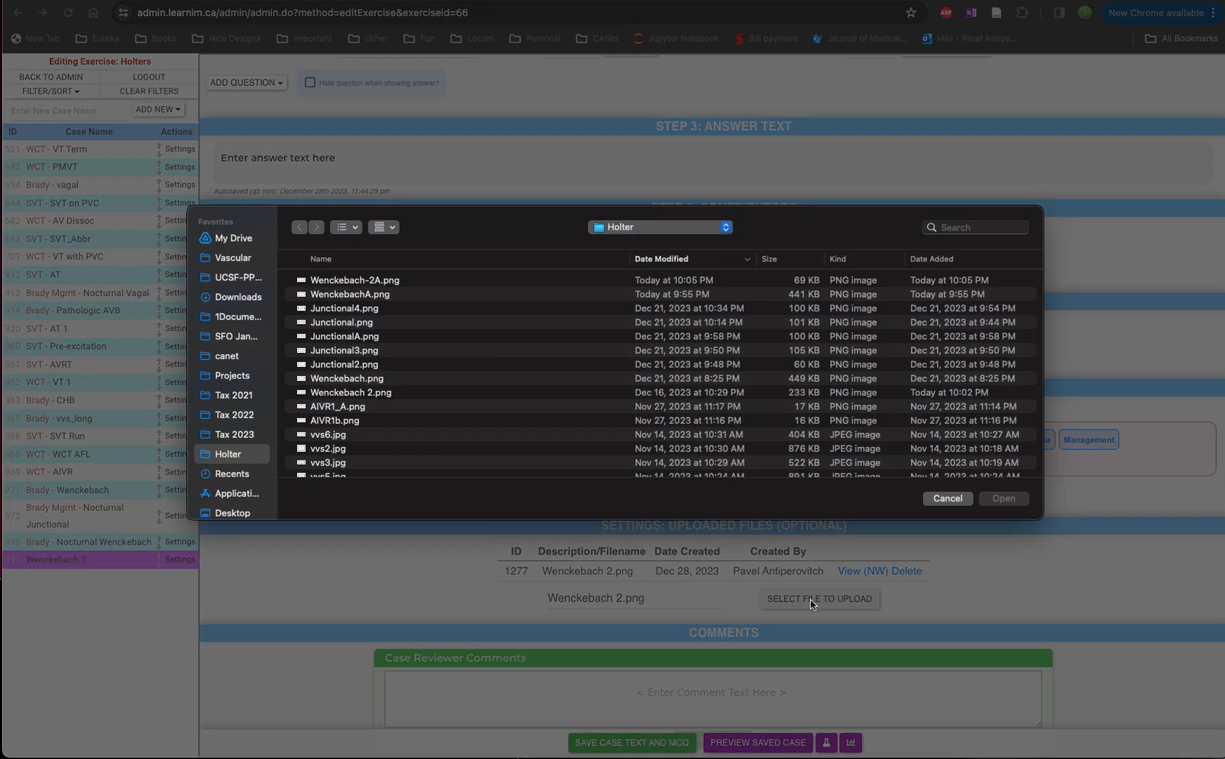
left_click(370, 280)
left_click(1004, 498)
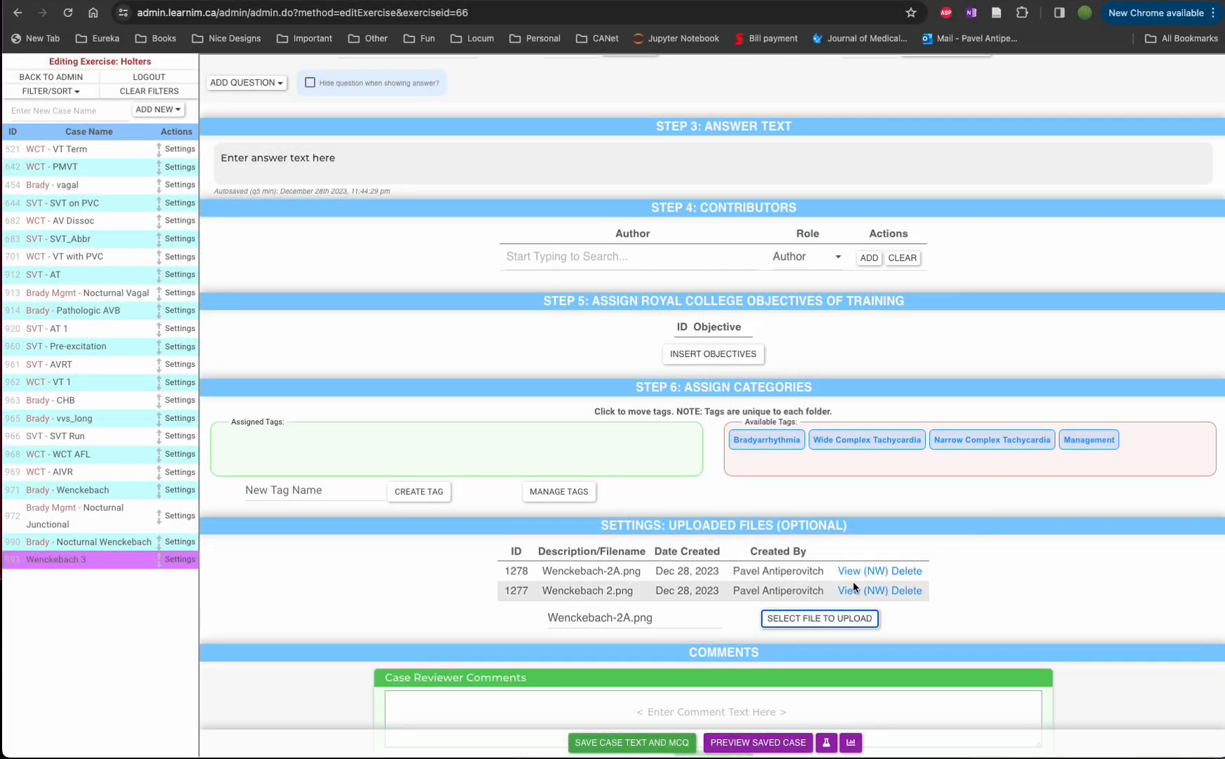
- Preview both uploaded Wenckebach tracings, closing each preview after examining it
left_click(848, 591)
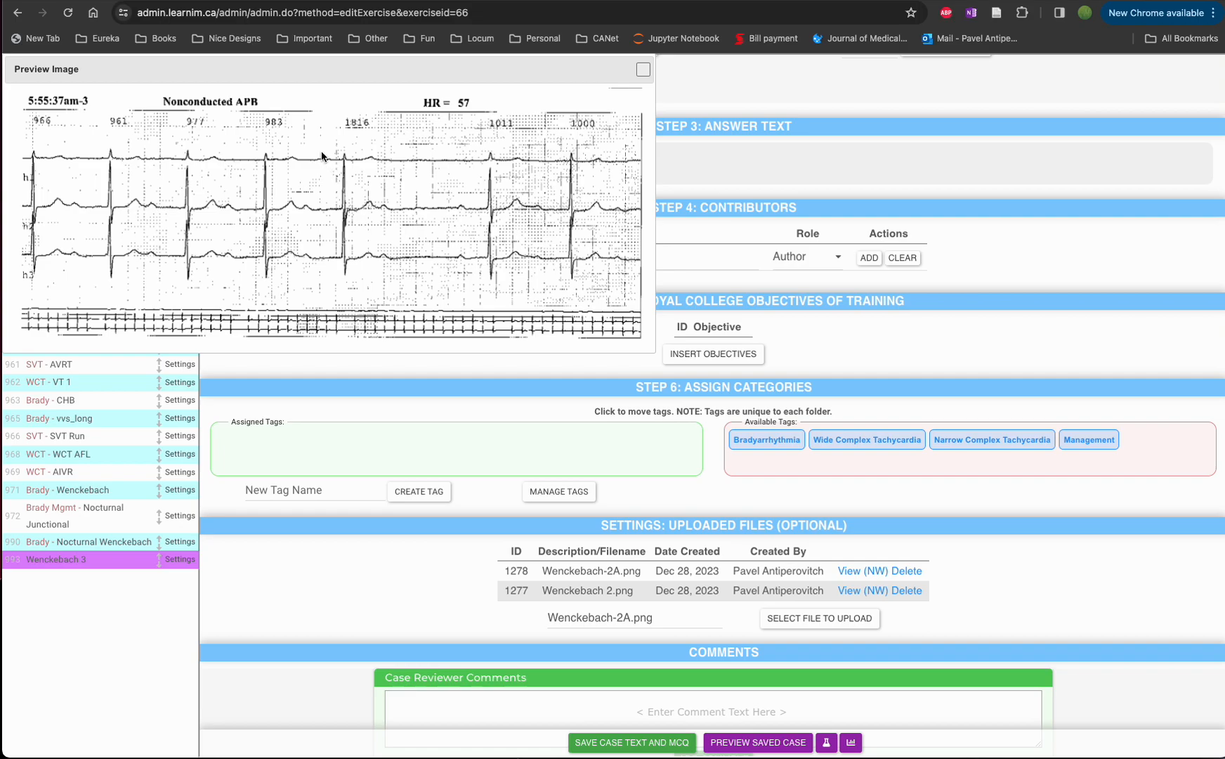
left_click(643, 71)
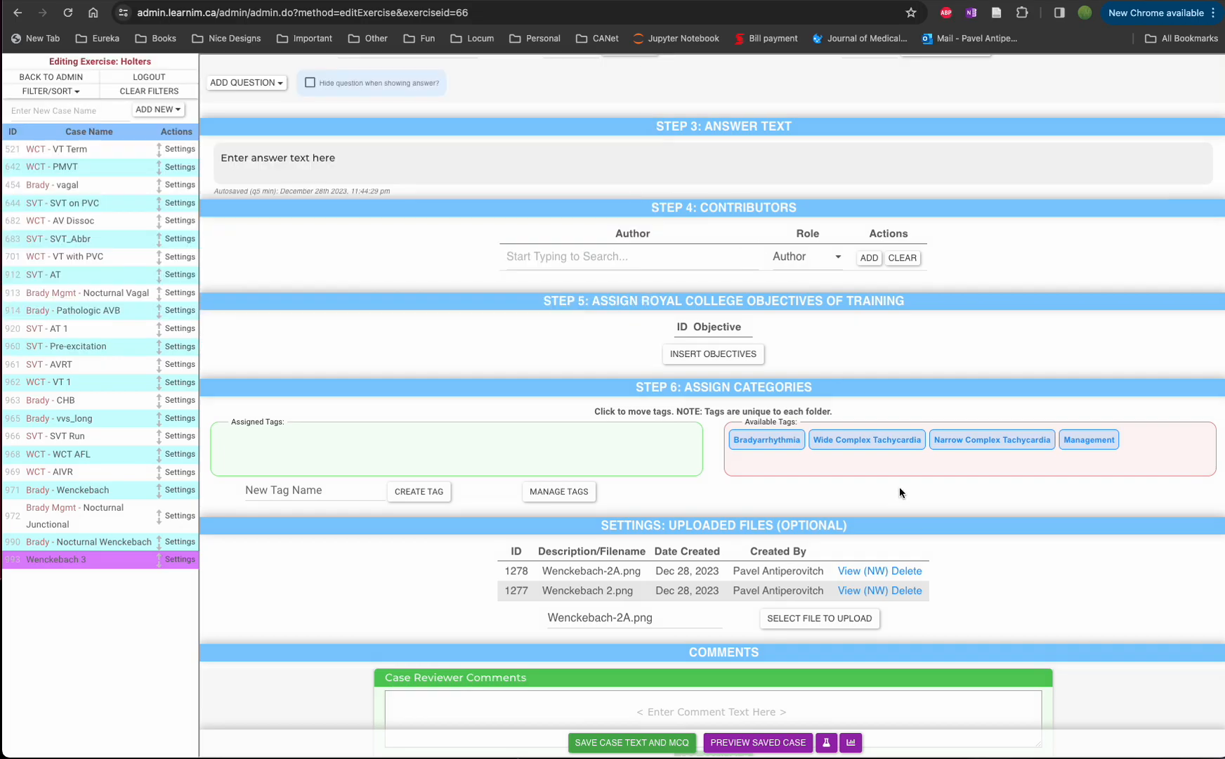
left_click(848, 570)
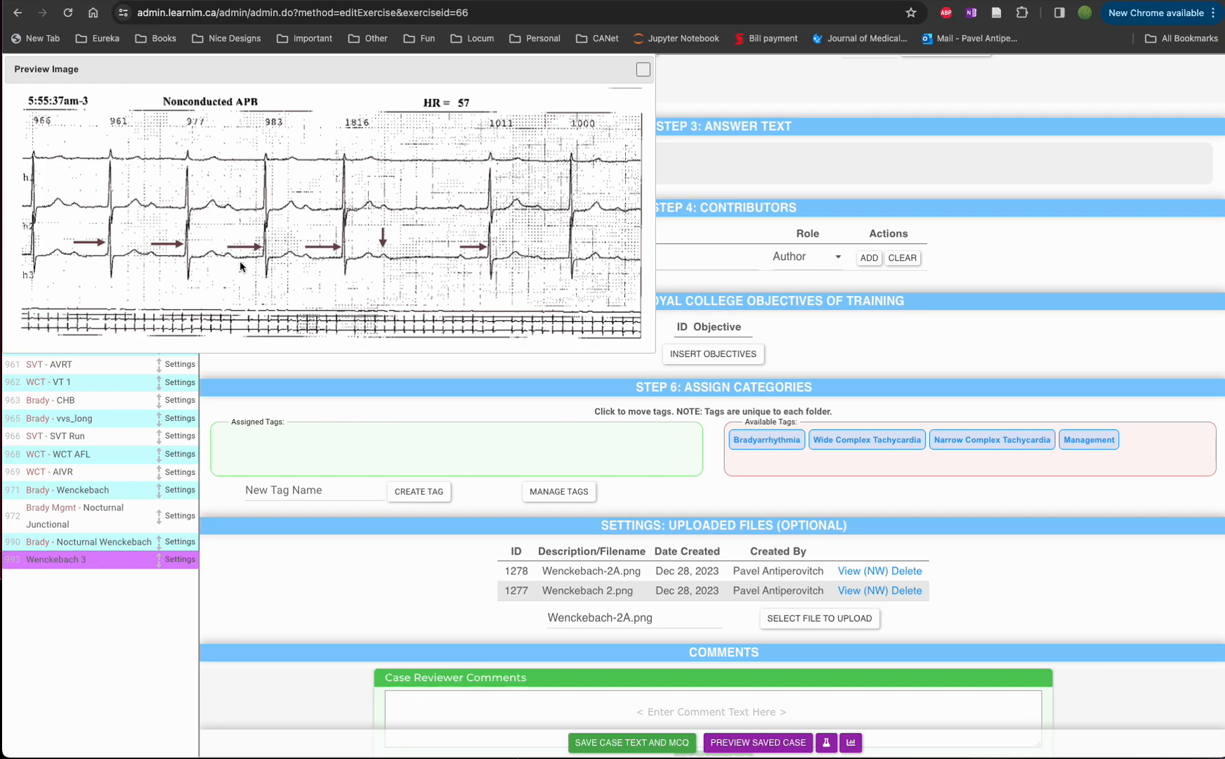
left_click(638, 66)
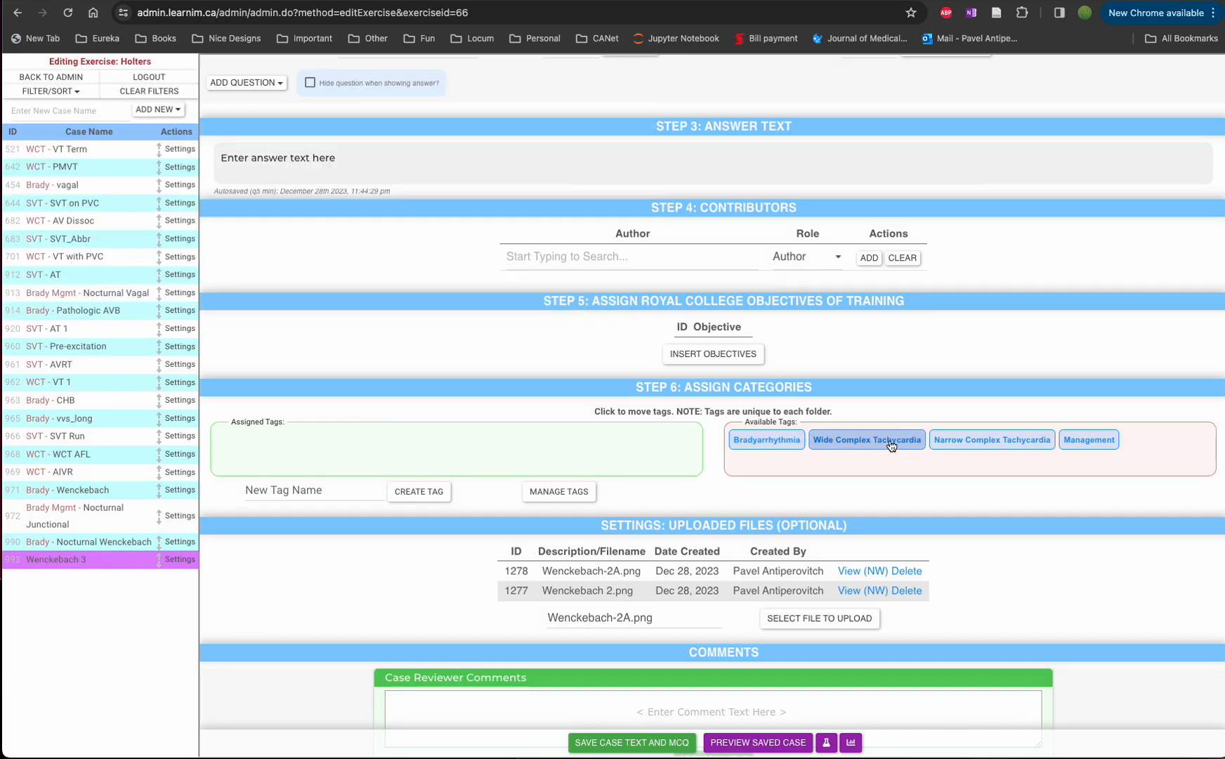
- Reference the uploaded Wenckebach 2.png in the empty line below the vignette with {image:1277} and save the question text
scroll(889, 443, "up", 1)
scroll(773, 562, "down", 1)
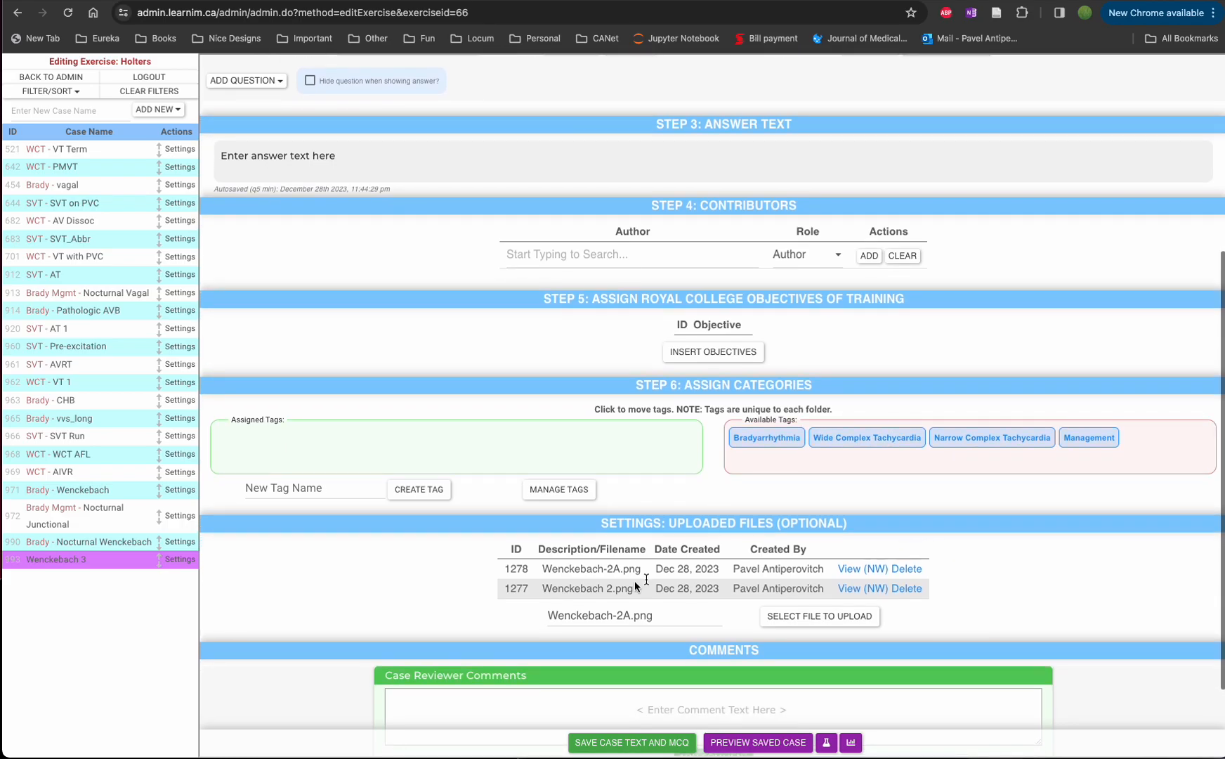
left_click_drag(509, 590, 526, 588)
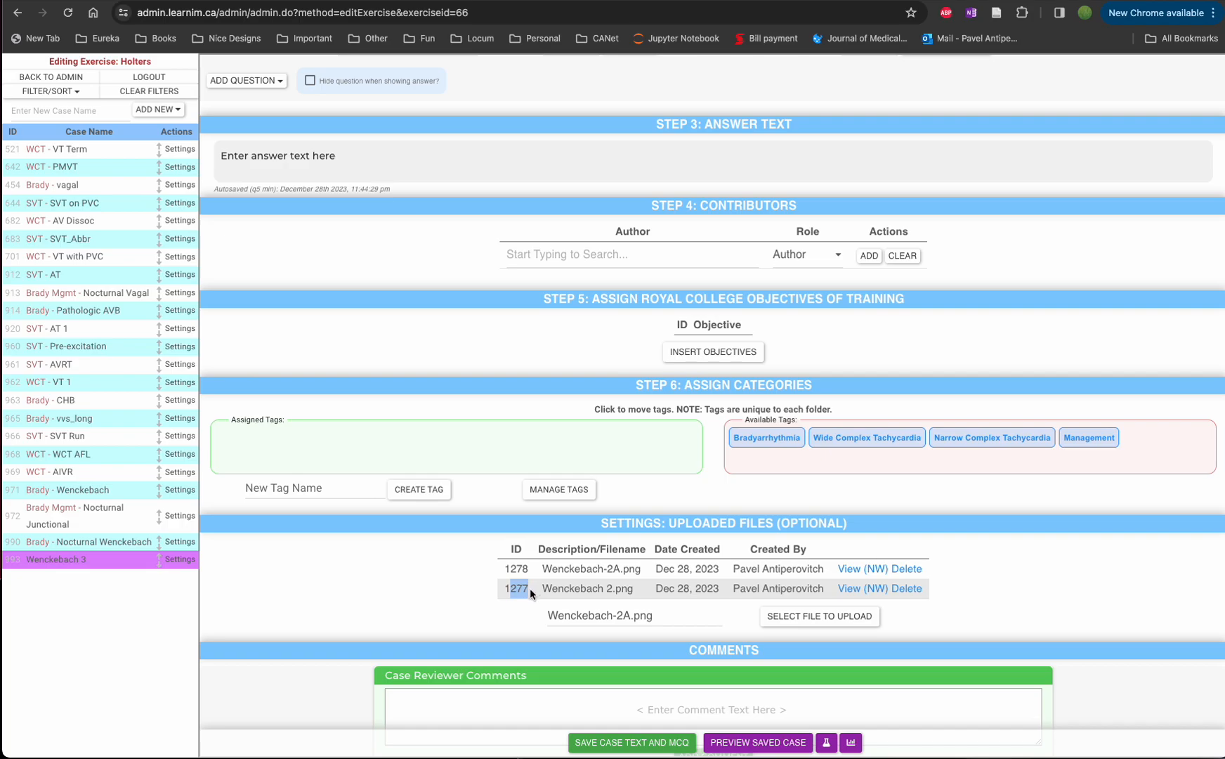
left_click(529, 588)
scroll(567, 584, "up", 5)
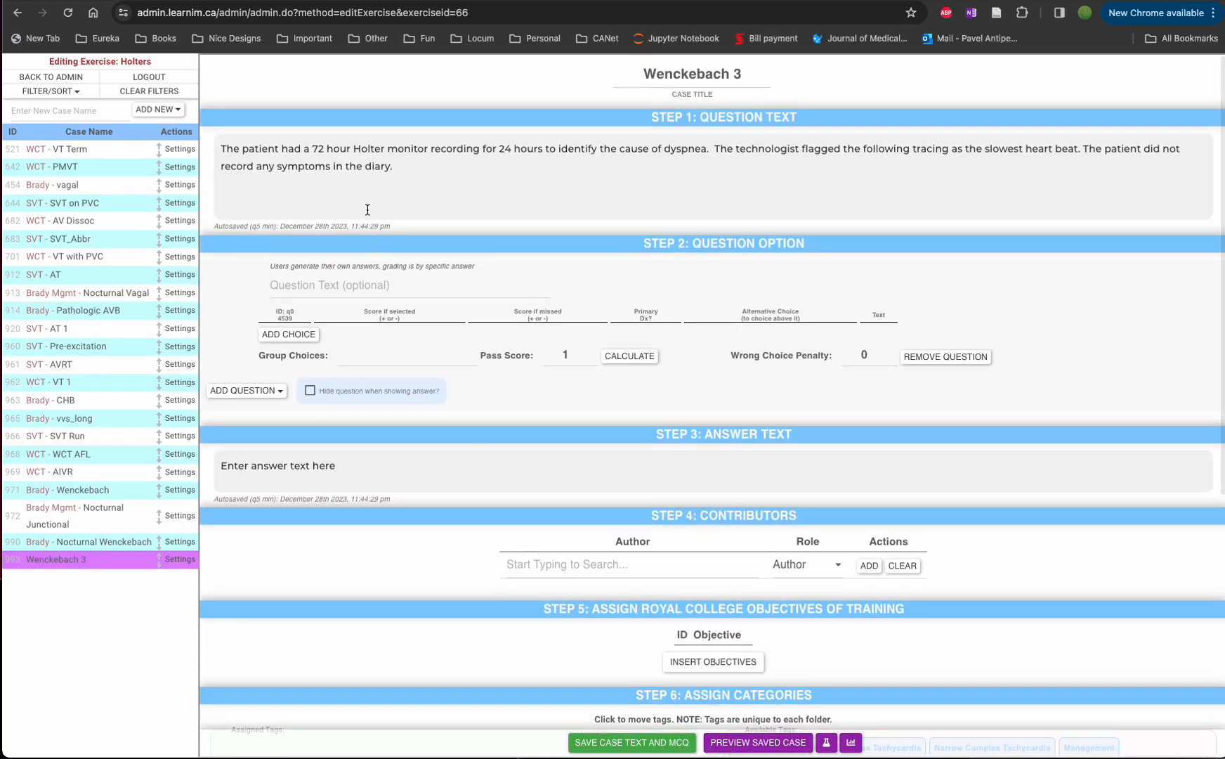
left_click(366, 203)
type("{image:1277")
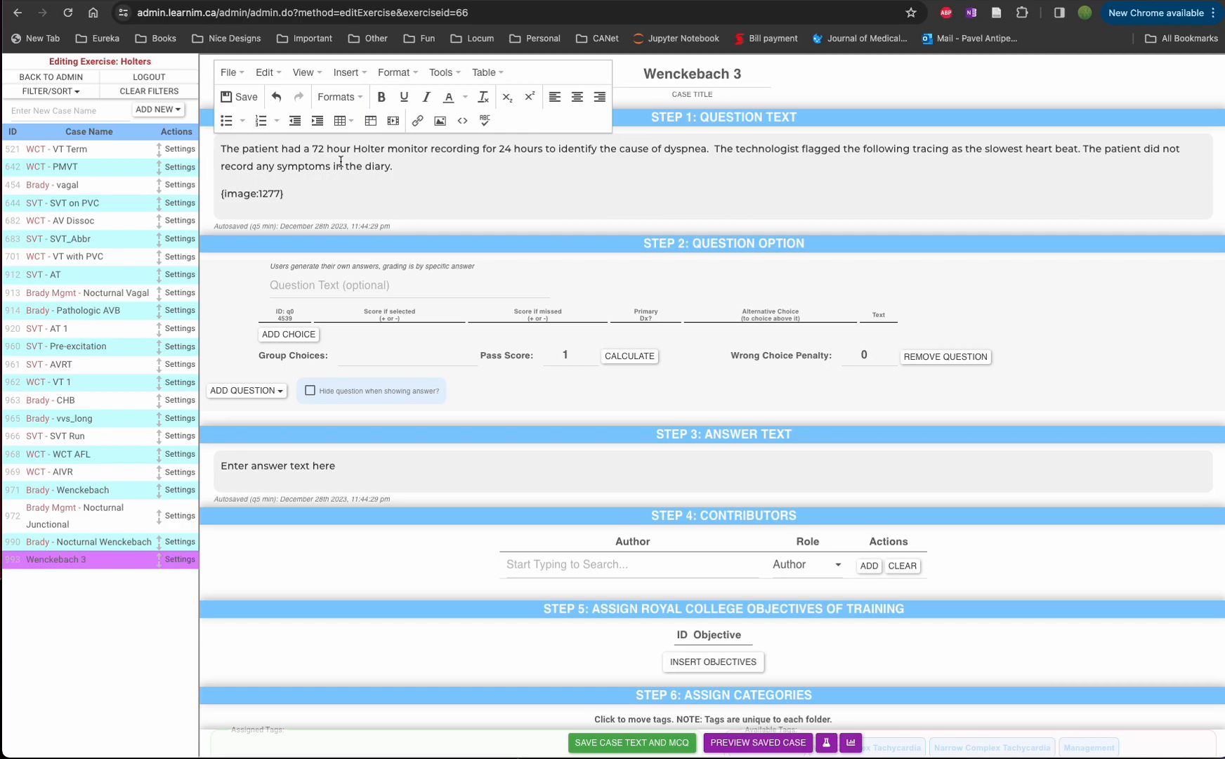
left_click(239, 97)
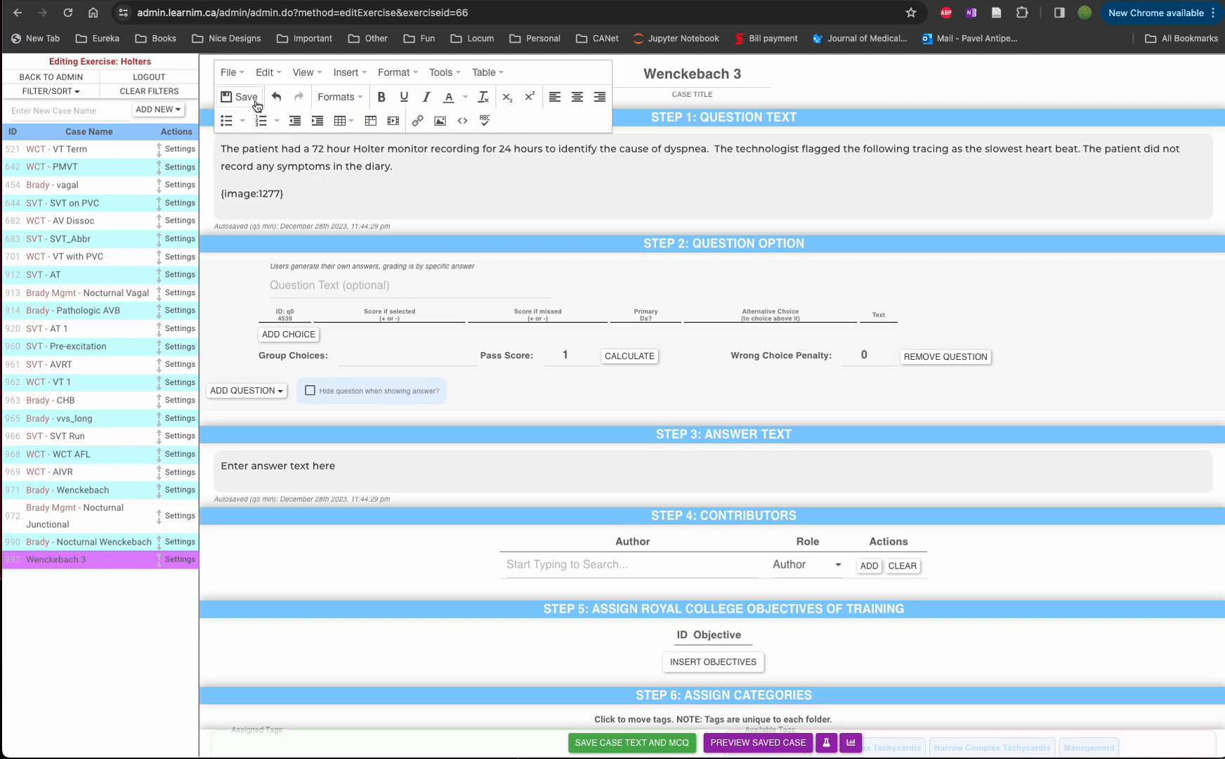
- Preview the saved case to check the vignette and the tracing, and close the preview
left_click(756, 745)
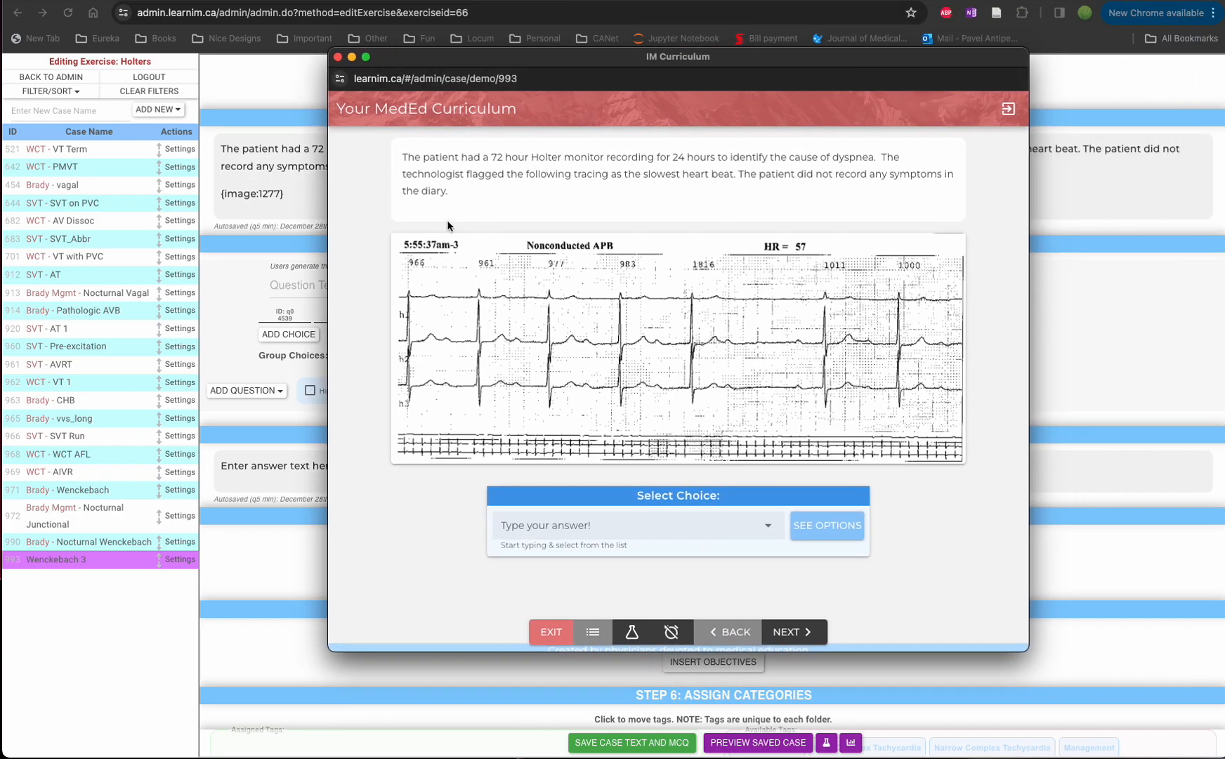
left_click_drag(453, 193, 405, 151)
left_click(455, 217)
left_click(338, 58)
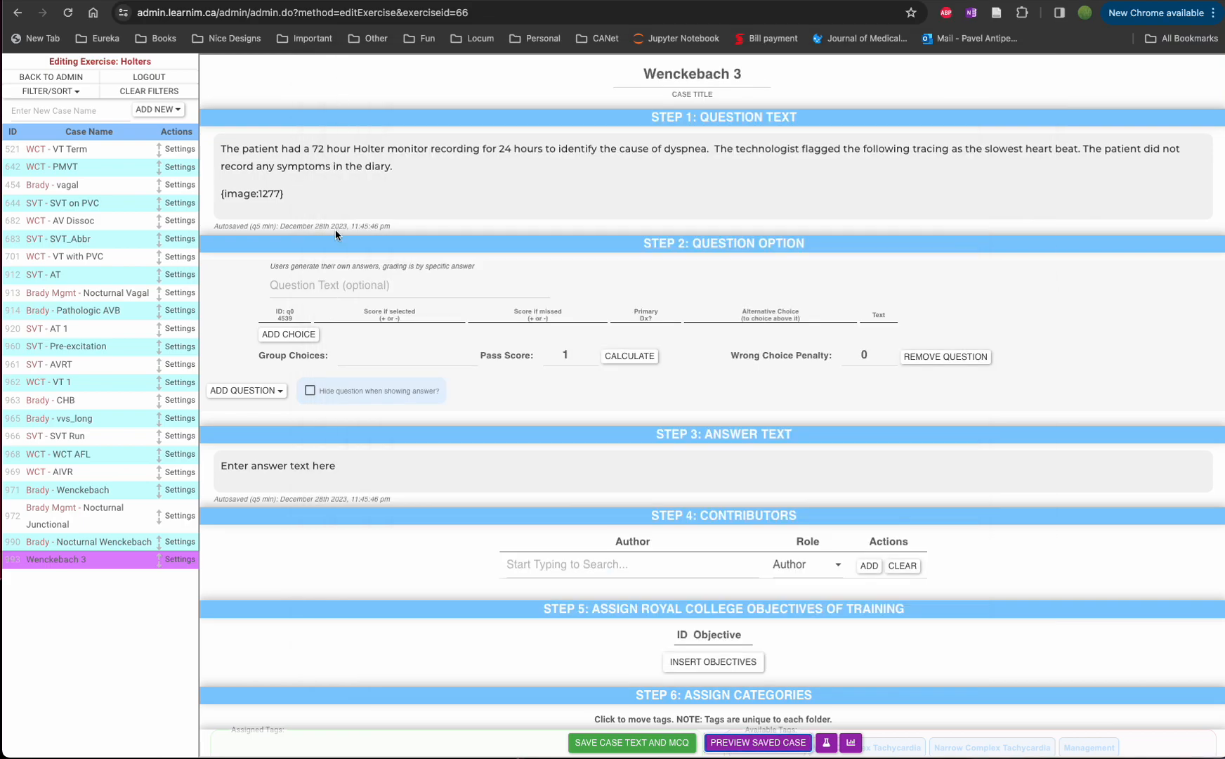
- Add the question placeholder {question:q0} on a new line below {image:1277} and save the question text
left_click(338, 199)
key("Return")
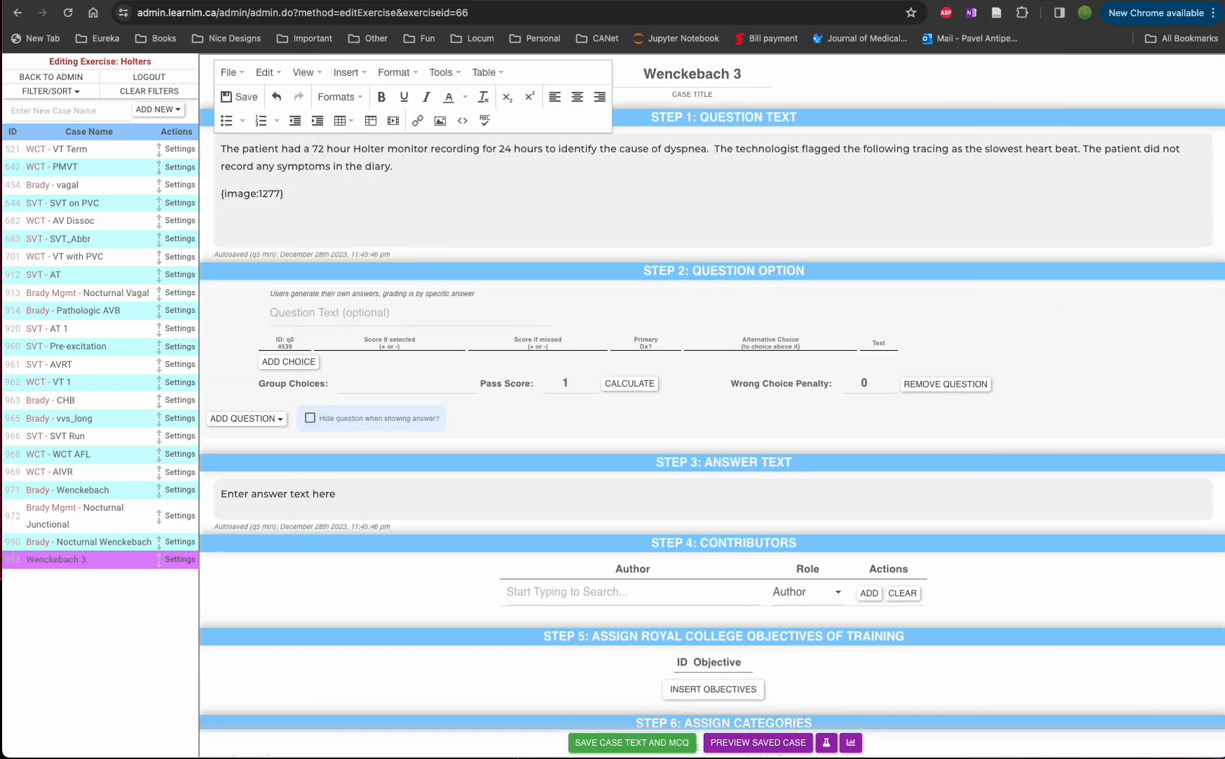
type("{question:q0")
left_click(251, 104)
- Add a second {image:1277} reference below the question placeholder and save the question text
key("Return")
type("{image:1277")
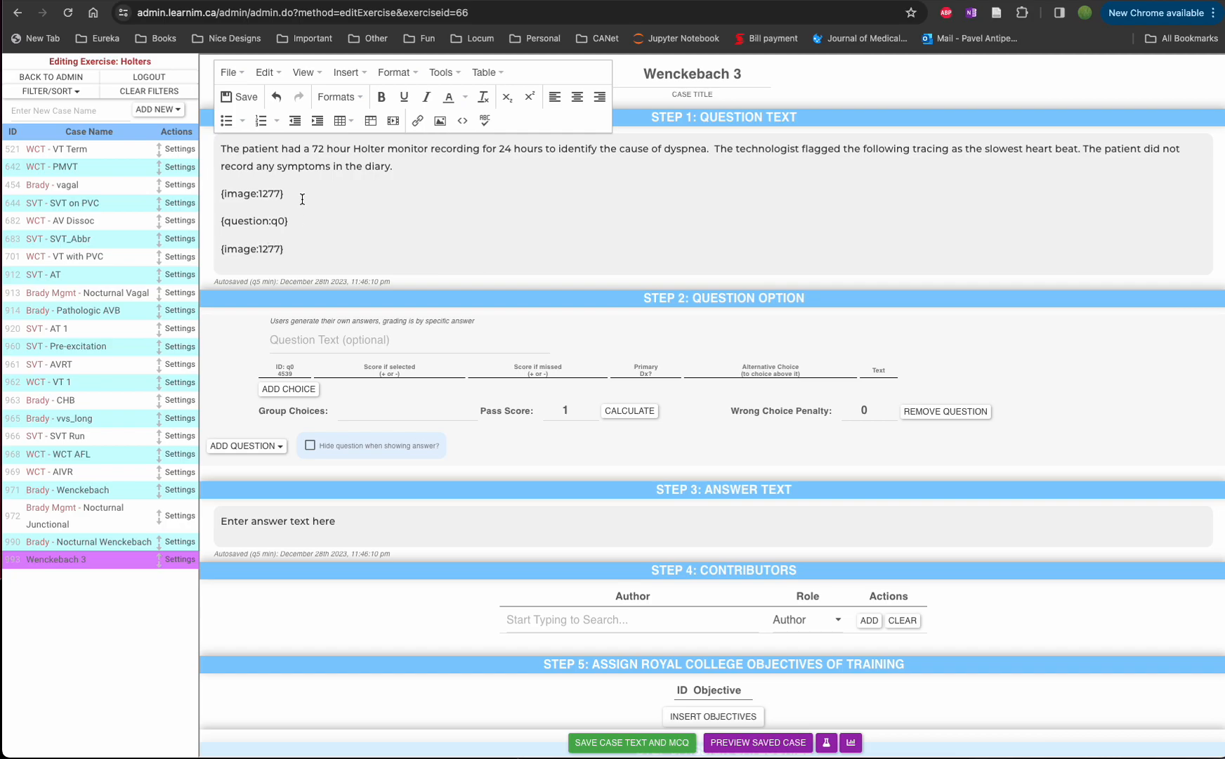
left_click(242, 98)
- Preview the saved case to examine the order of vignette, tracing, question and repeated tracing, and close the preview
left_click(780, 744)
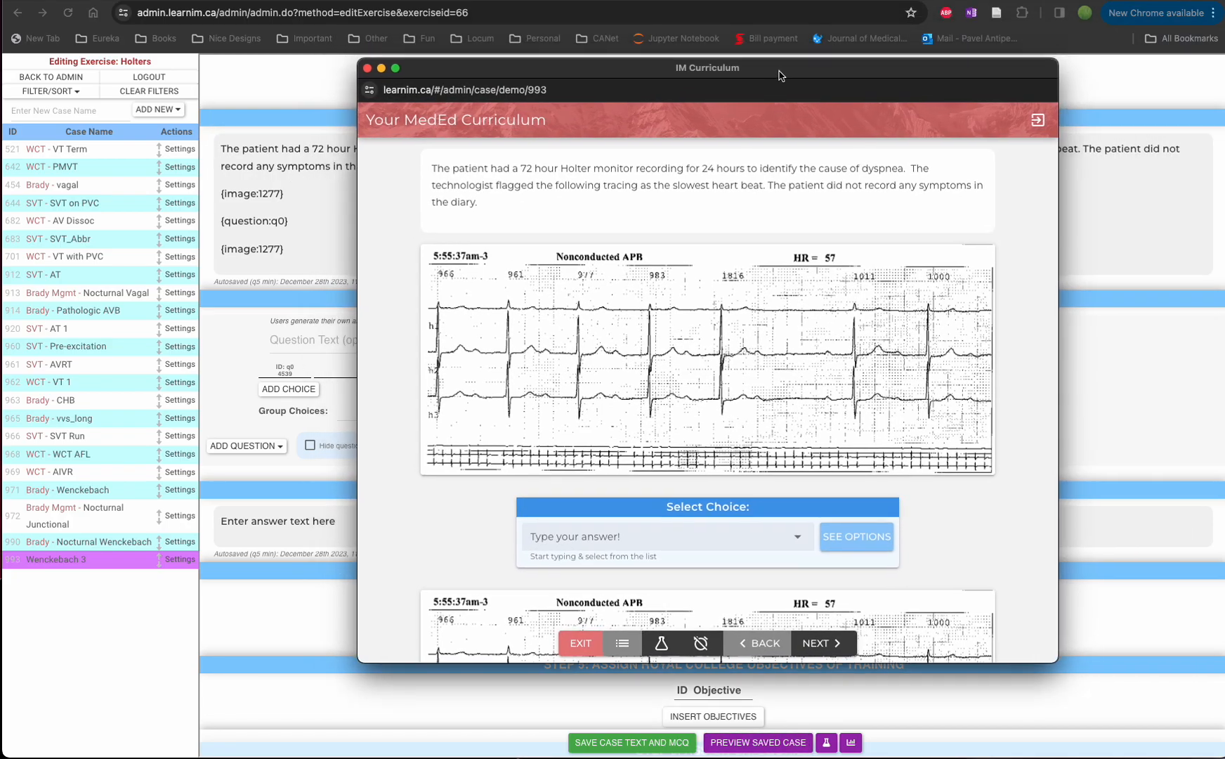
left_click_drag(479, 203, 207, 171)
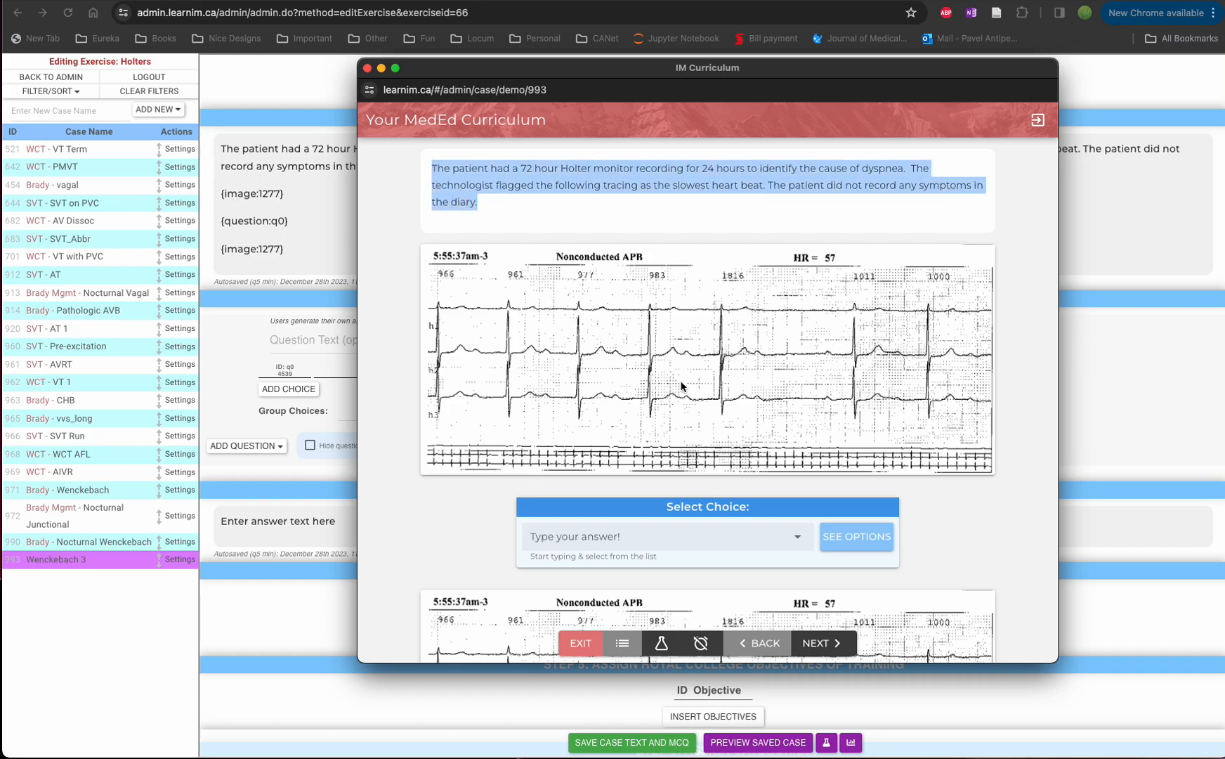
scroll(678, 380, "down", 2)
scroll(687, 395, "down", 1)
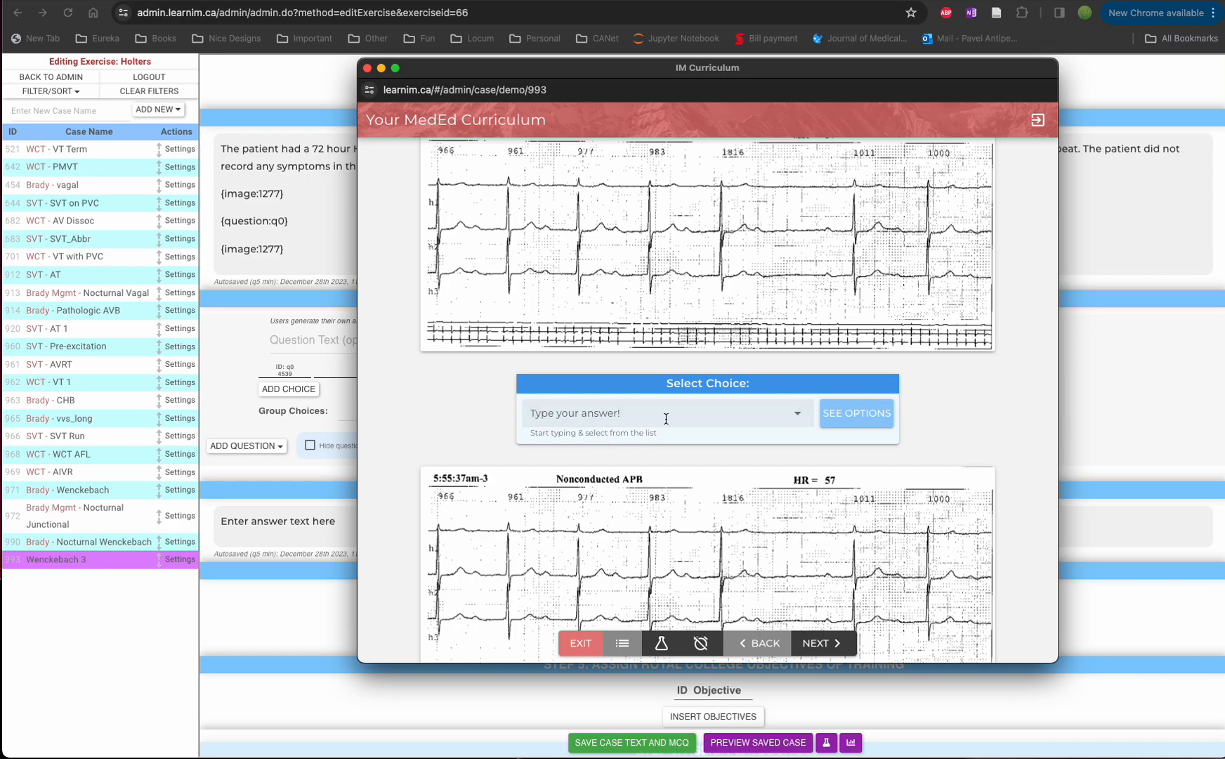
scroll(601, 450, "down", 3)
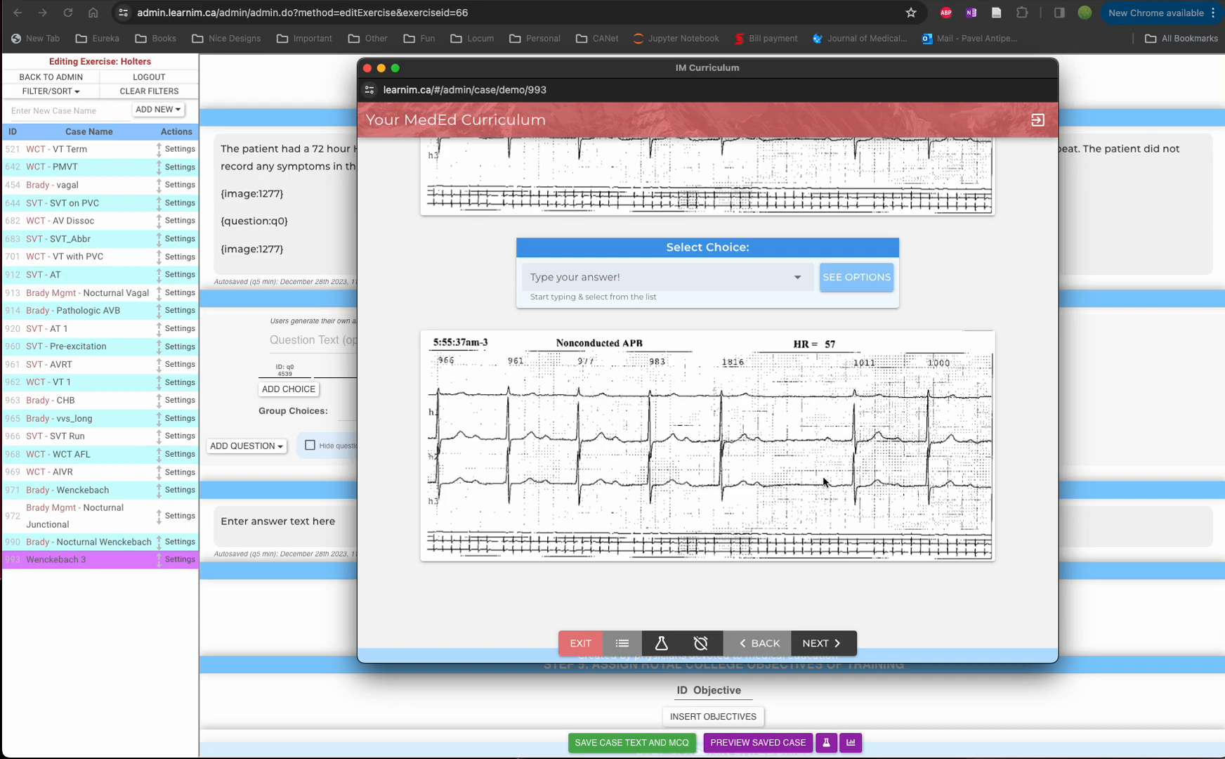
scroll(760, 387, "up", 5)
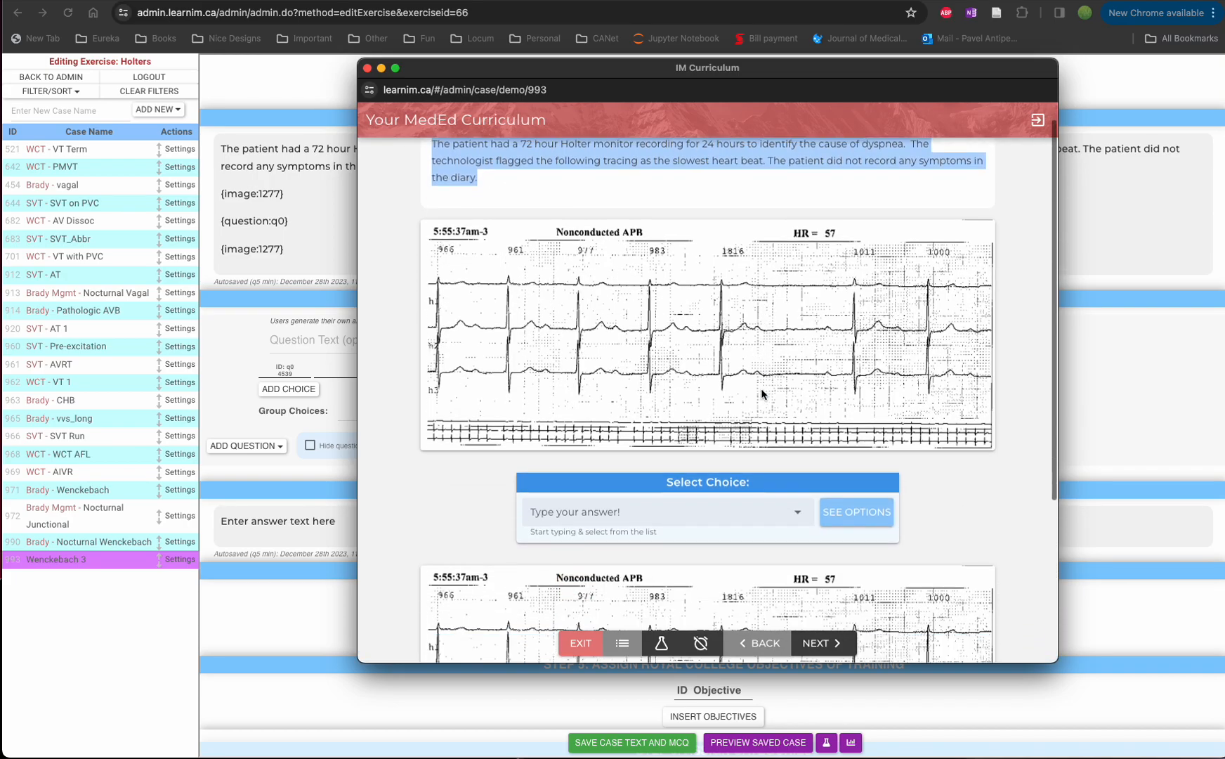
scroll(762, 394, "down", 5)
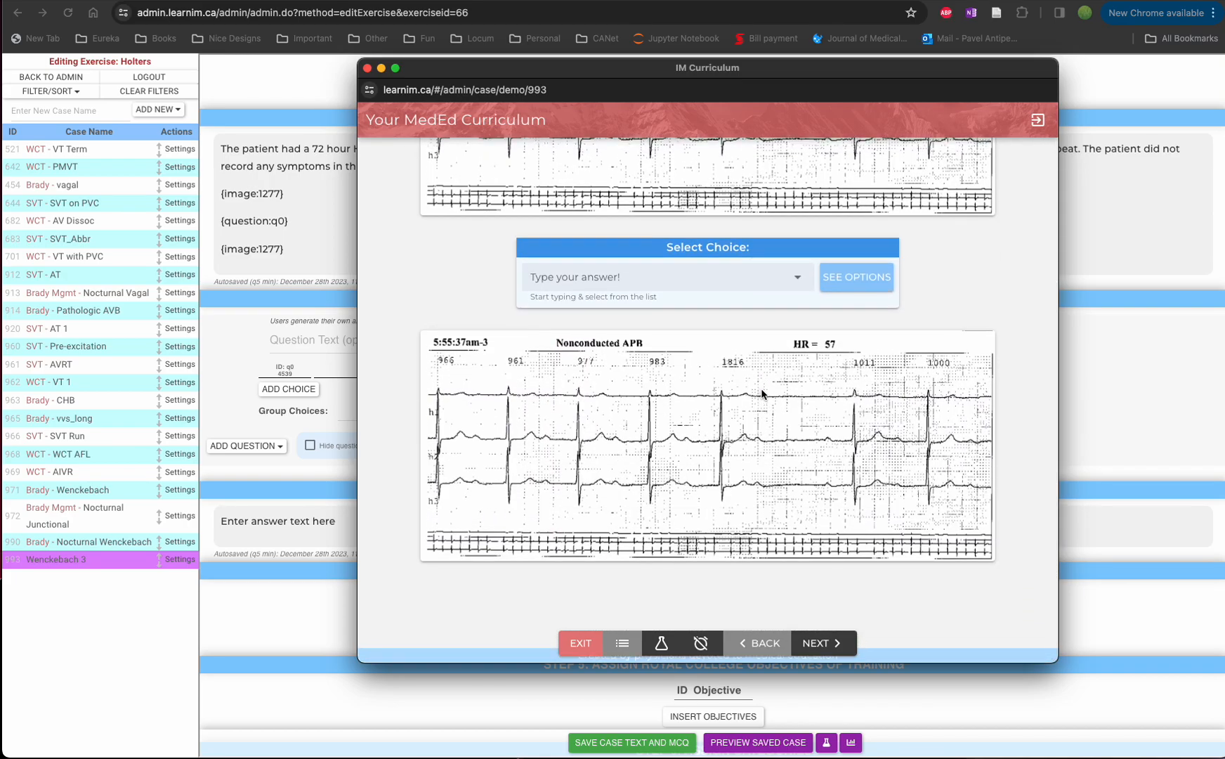
left_click(366, 67)
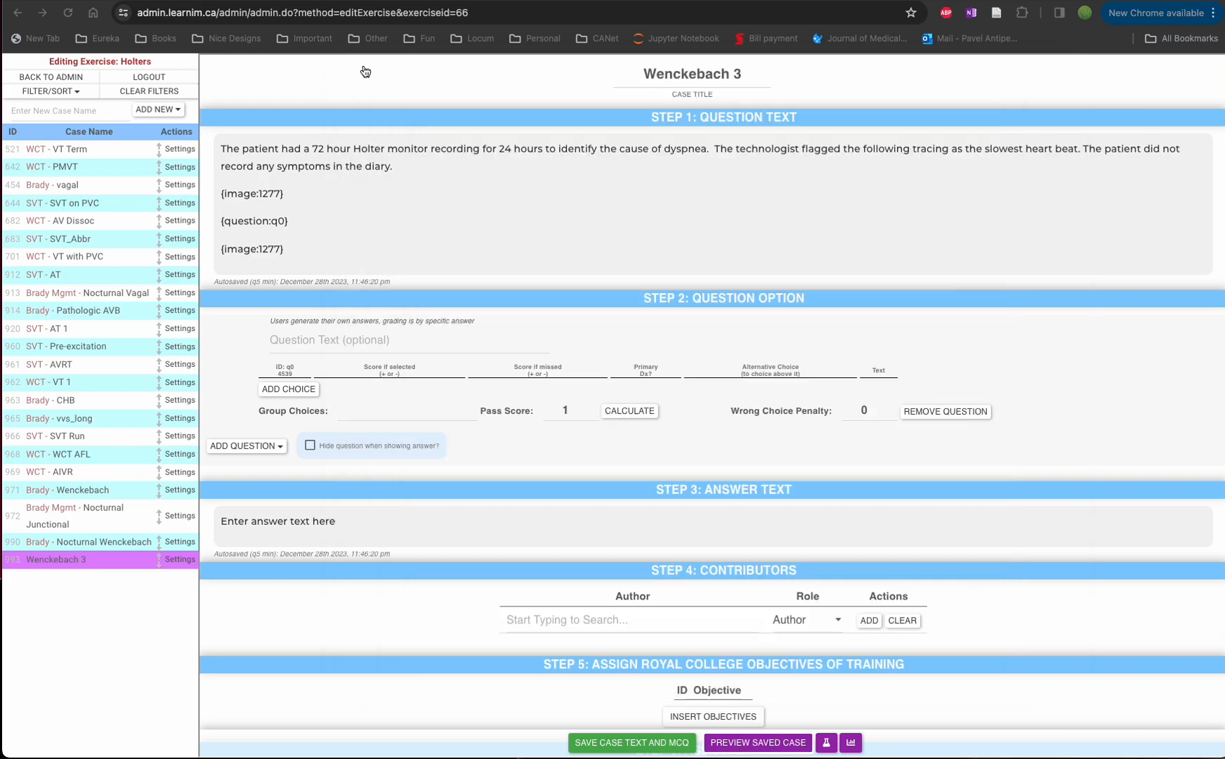
- Delete the second {image:1277} reference below {question:q0} and save the question text
left_click(364, 250)
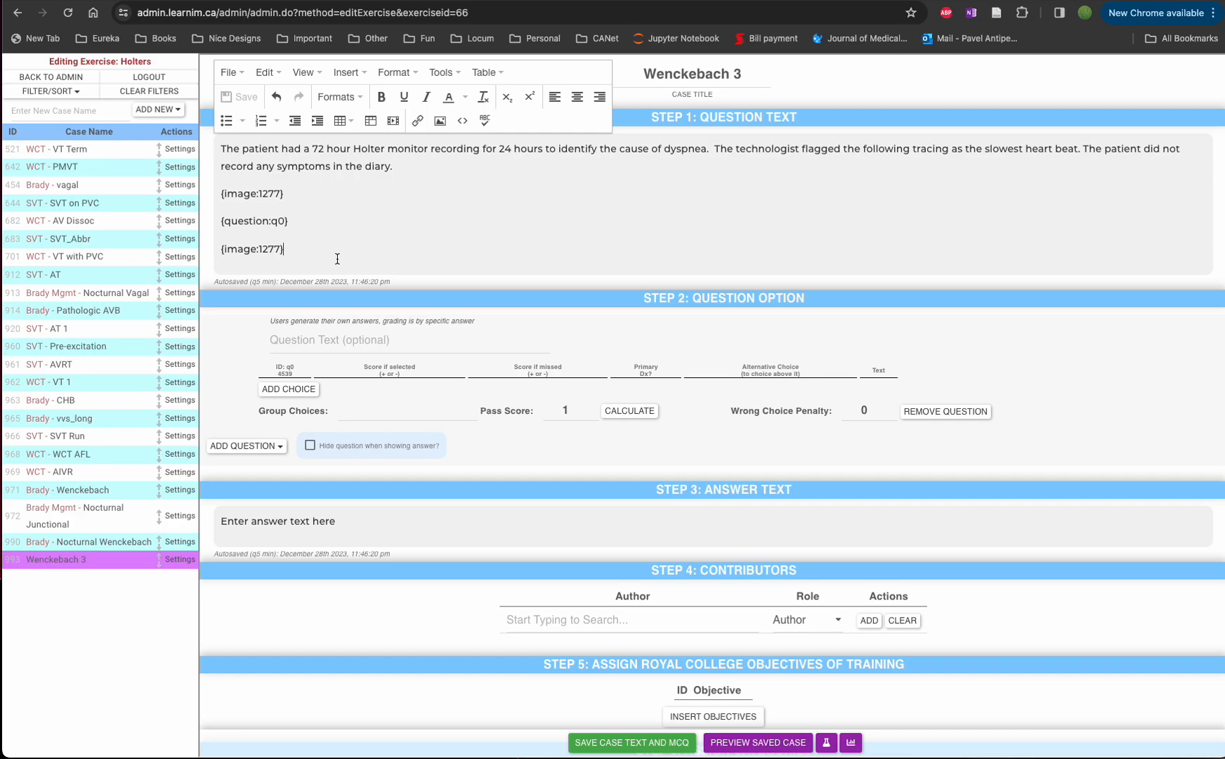
left_click_drag(284, 249, 210, 249)
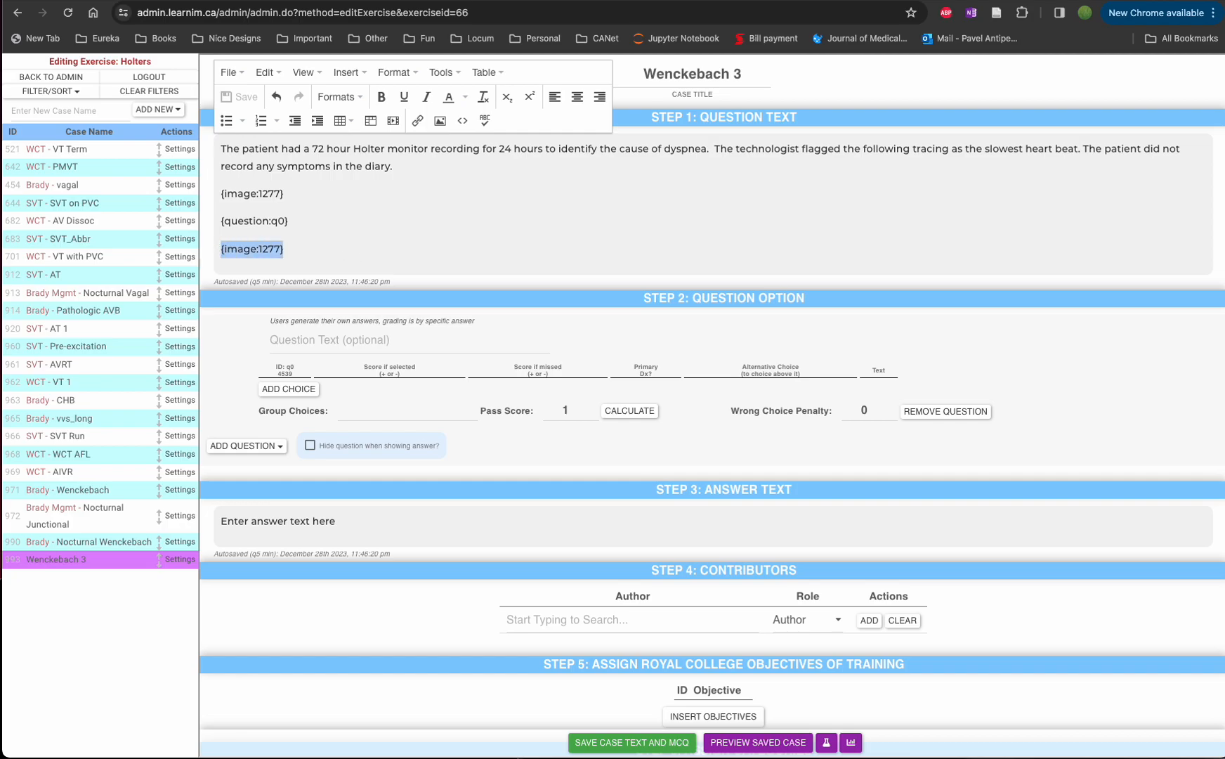
key("BackSpace")
key("BackSpace")
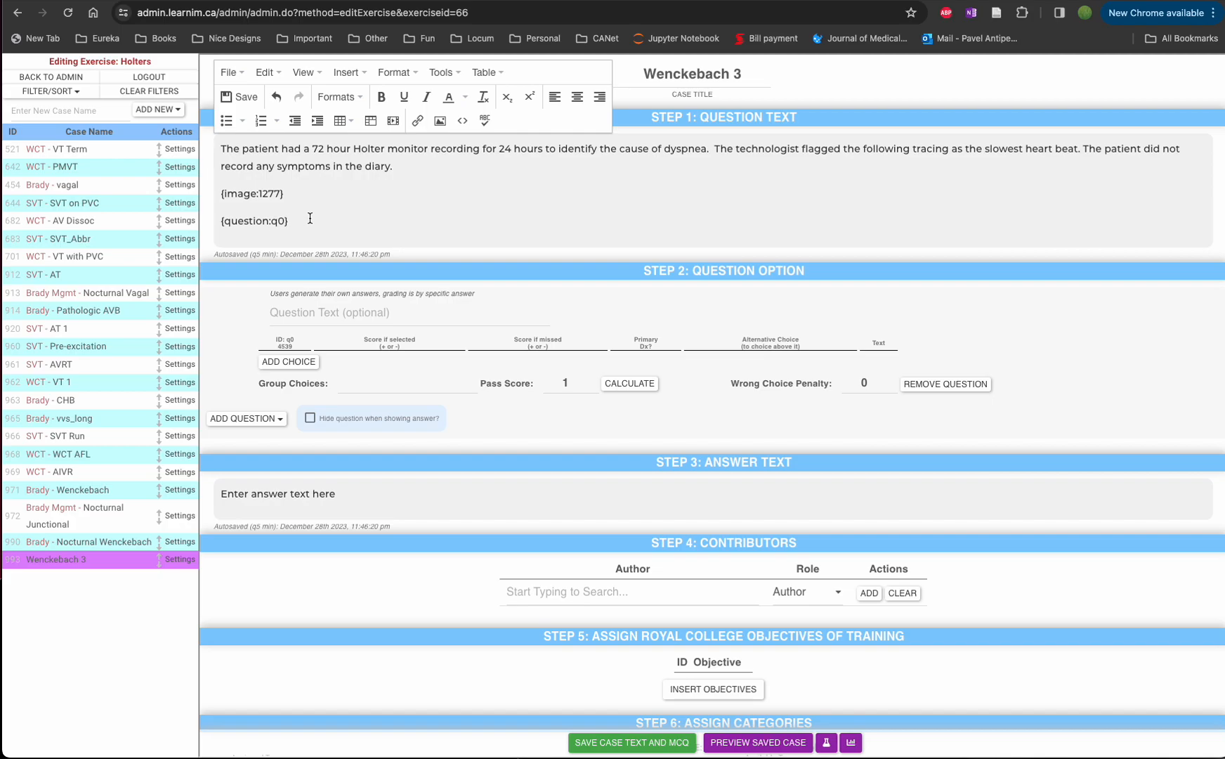
left_click_drag(310, 219, 198, 224)
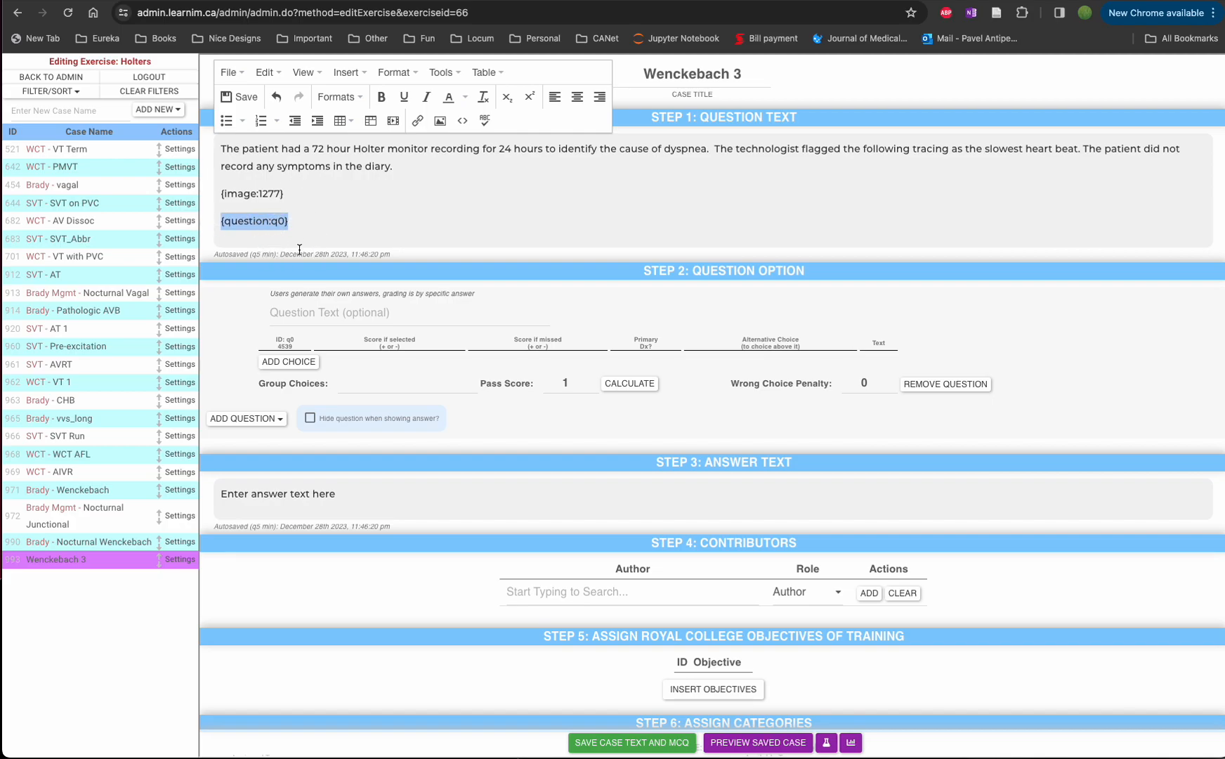
left_click(324, 225)
left_click(244, 99)
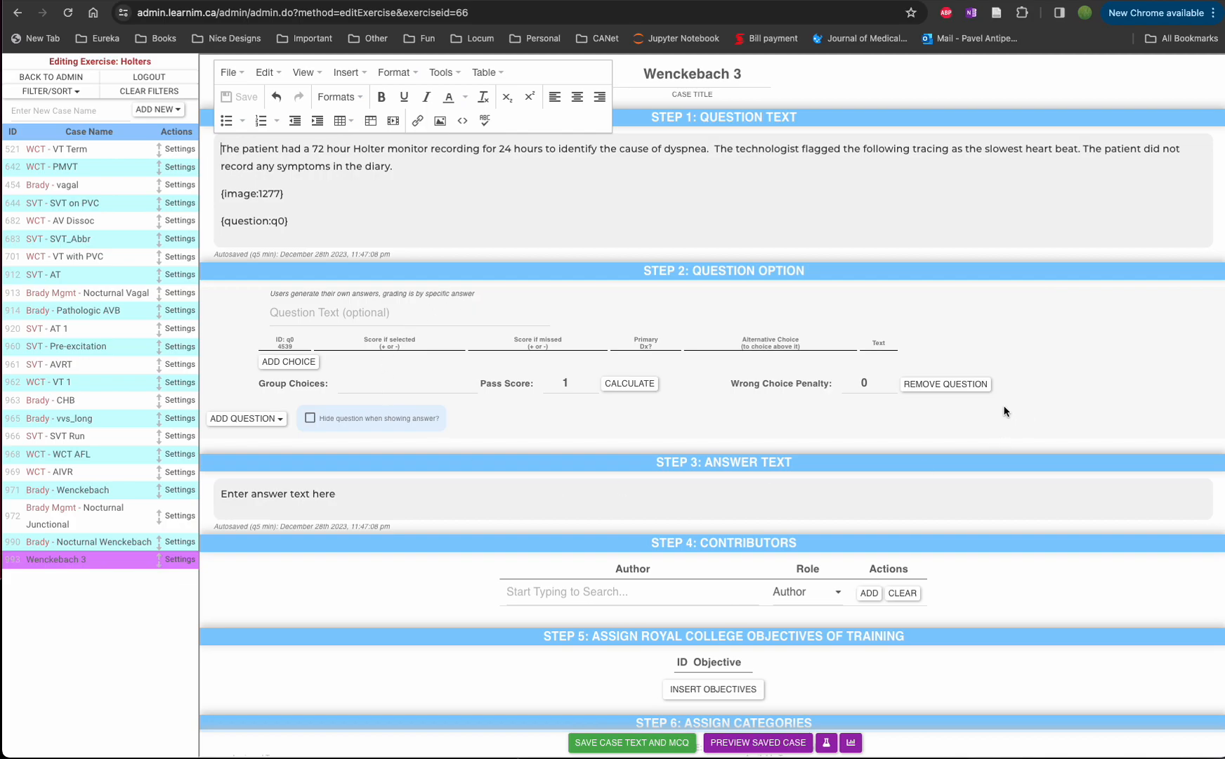
- Remove the existing question from the question options and add a Self-Generated Items question
left_click(952, 385)
left_click(732, 101)
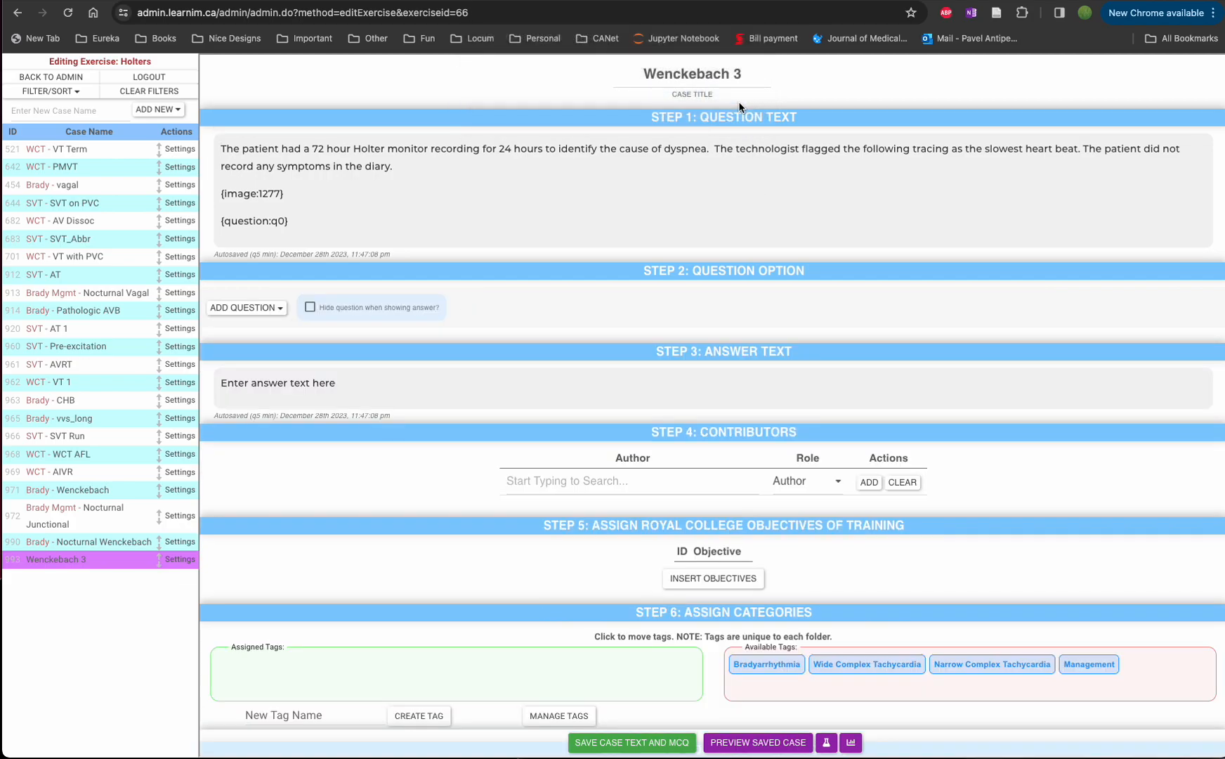
left_click(261, 314)
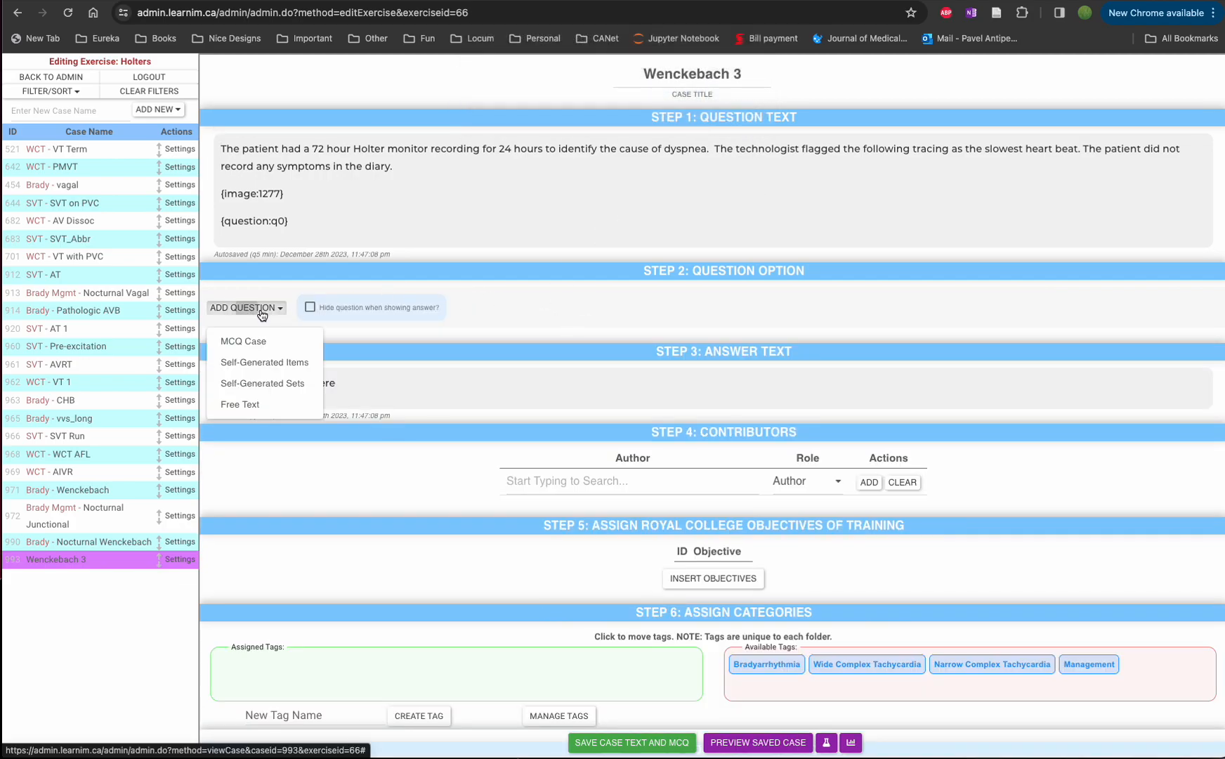
left_click(286, 365)
- Enter "Identify the rhythm on this tracing" as the question text and remove the default Pericarditis choice
left_click(312, 315)
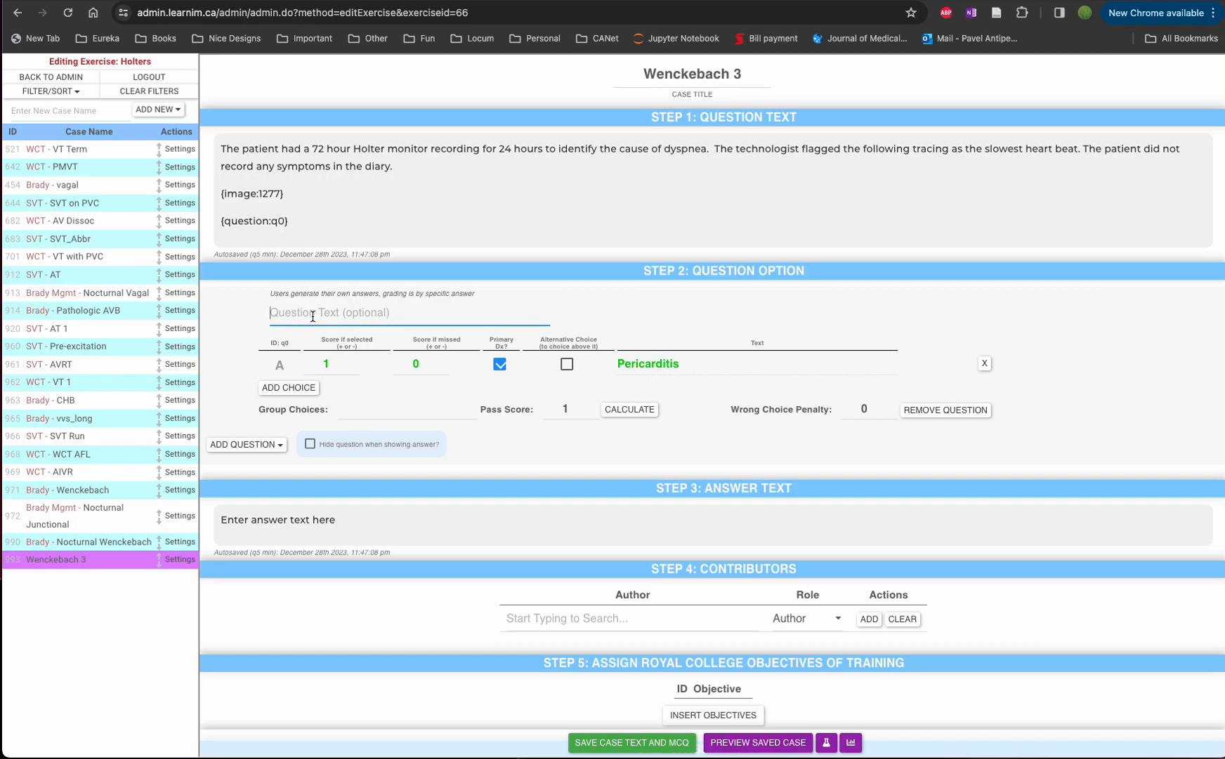
key("super+Tab")
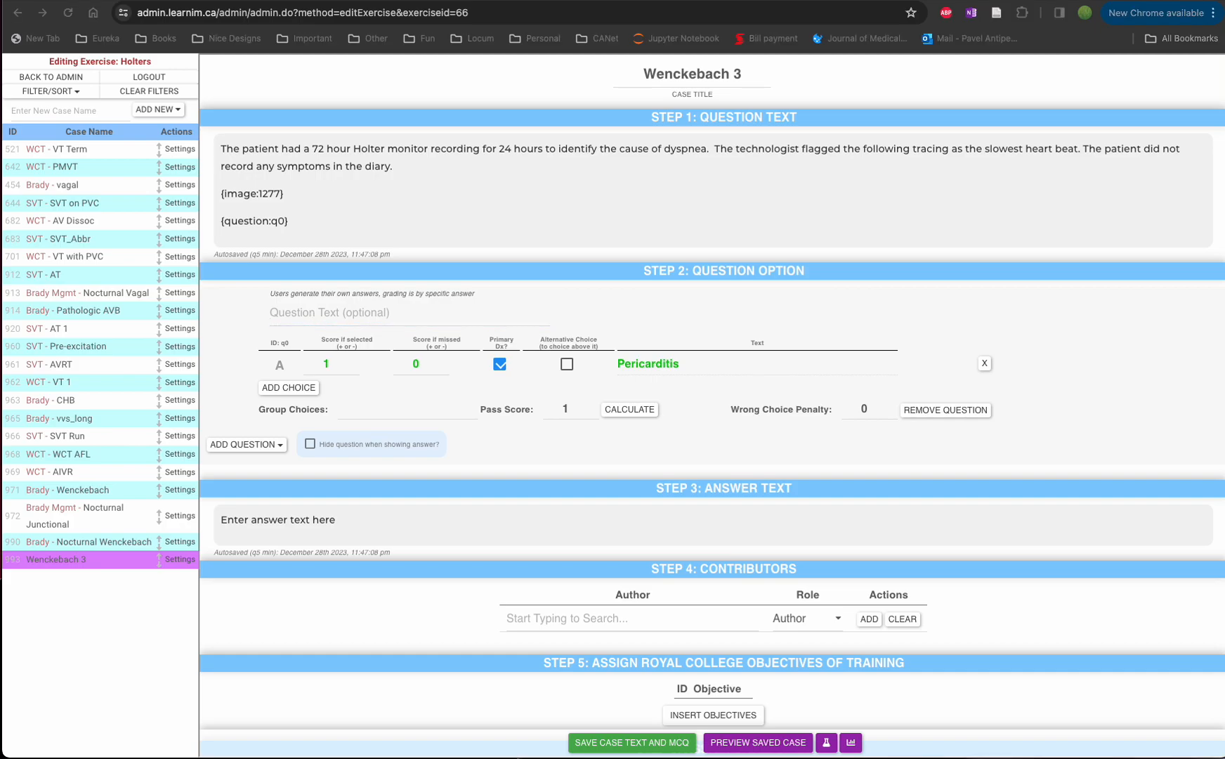
left_click(472, 307)
type("Identify t")
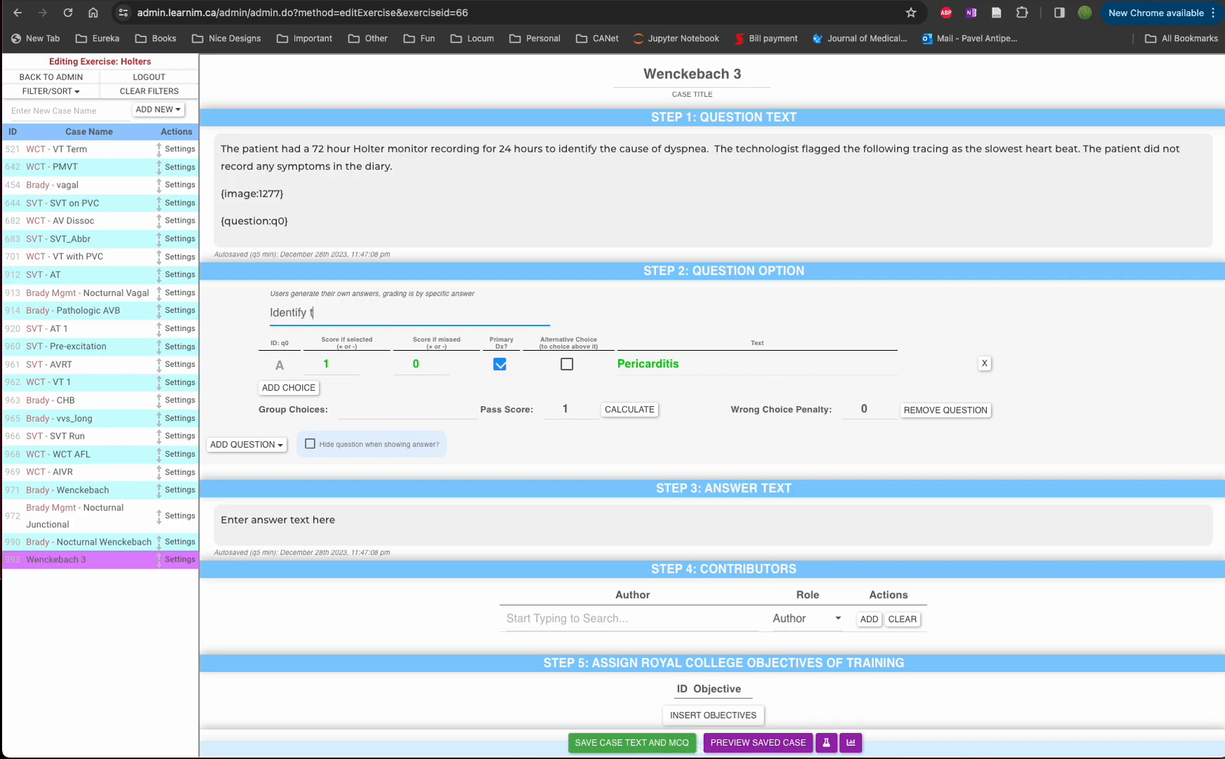
type("he rhythm on this tracing")
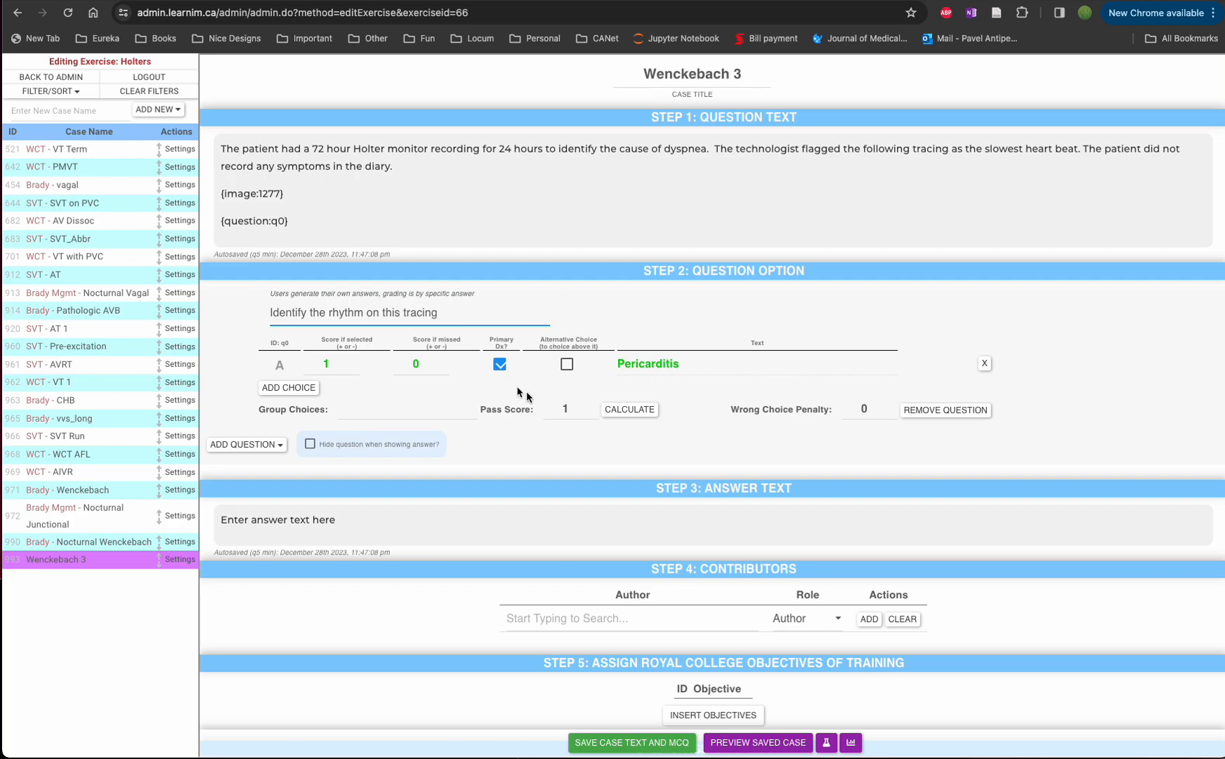
left_click(711, 439)
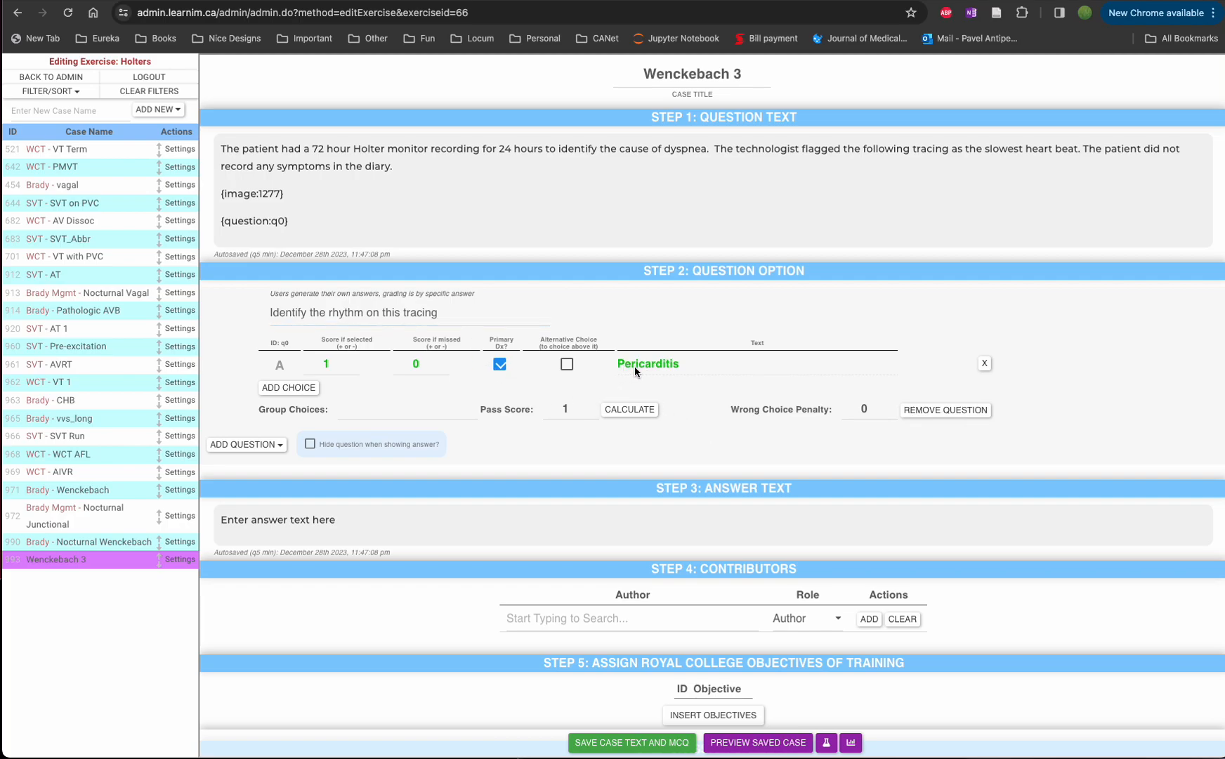
left_click(985, 366)
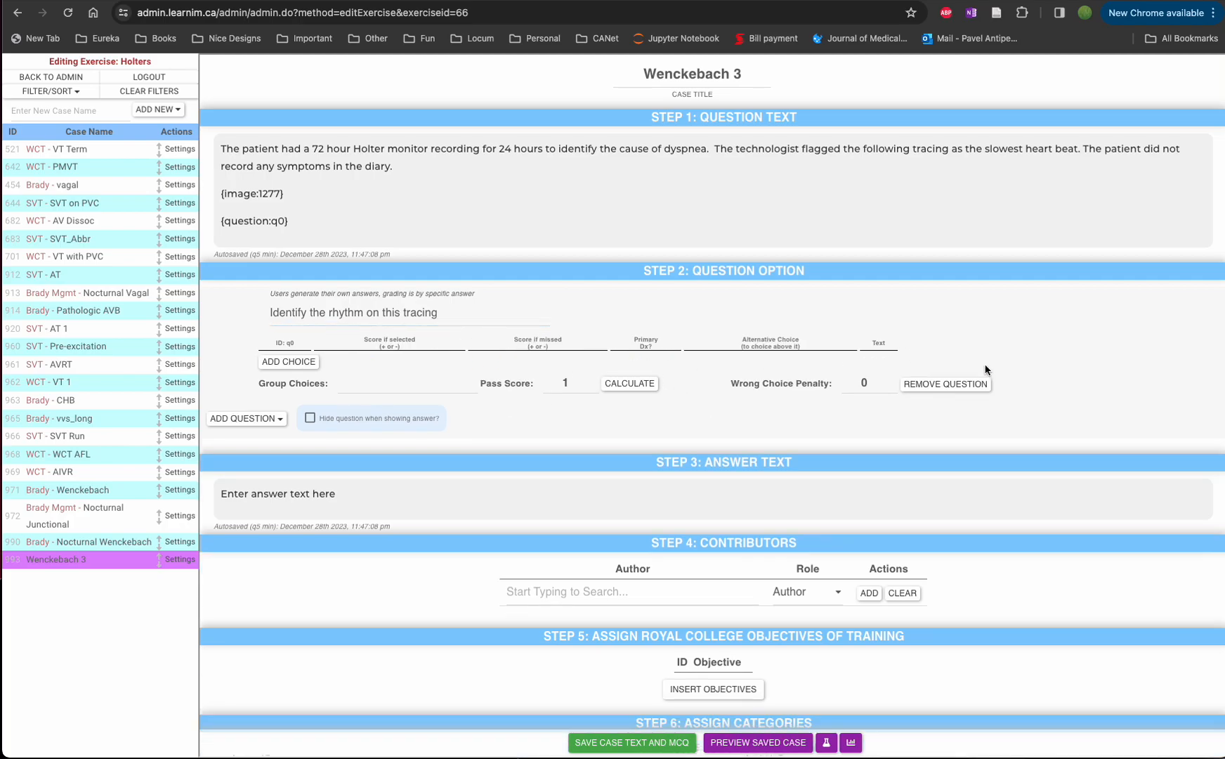
- Insert 2nd Degree AV Block (Wenckebach) and Premature Atrial Contraction (PAC) from the holter group as answer choices and save the case
left_click(287, 362)
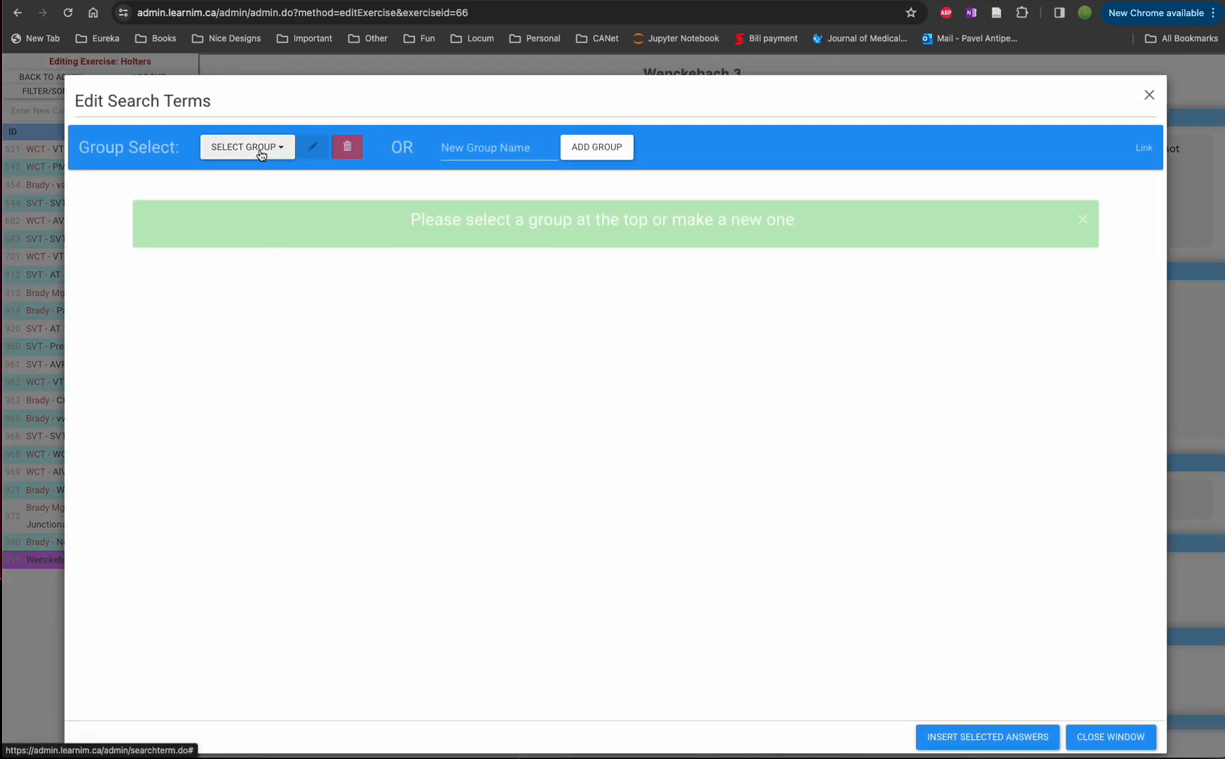
left_click(261, 149)
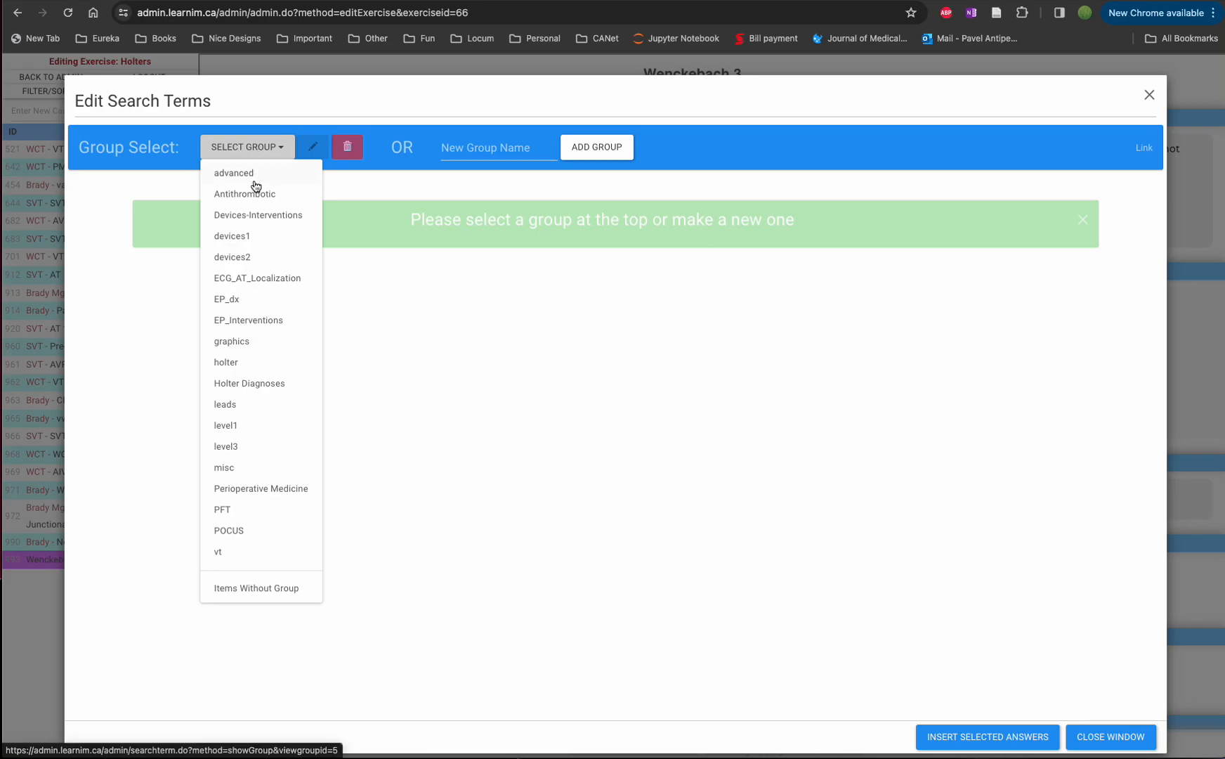
left_click(226, 363)
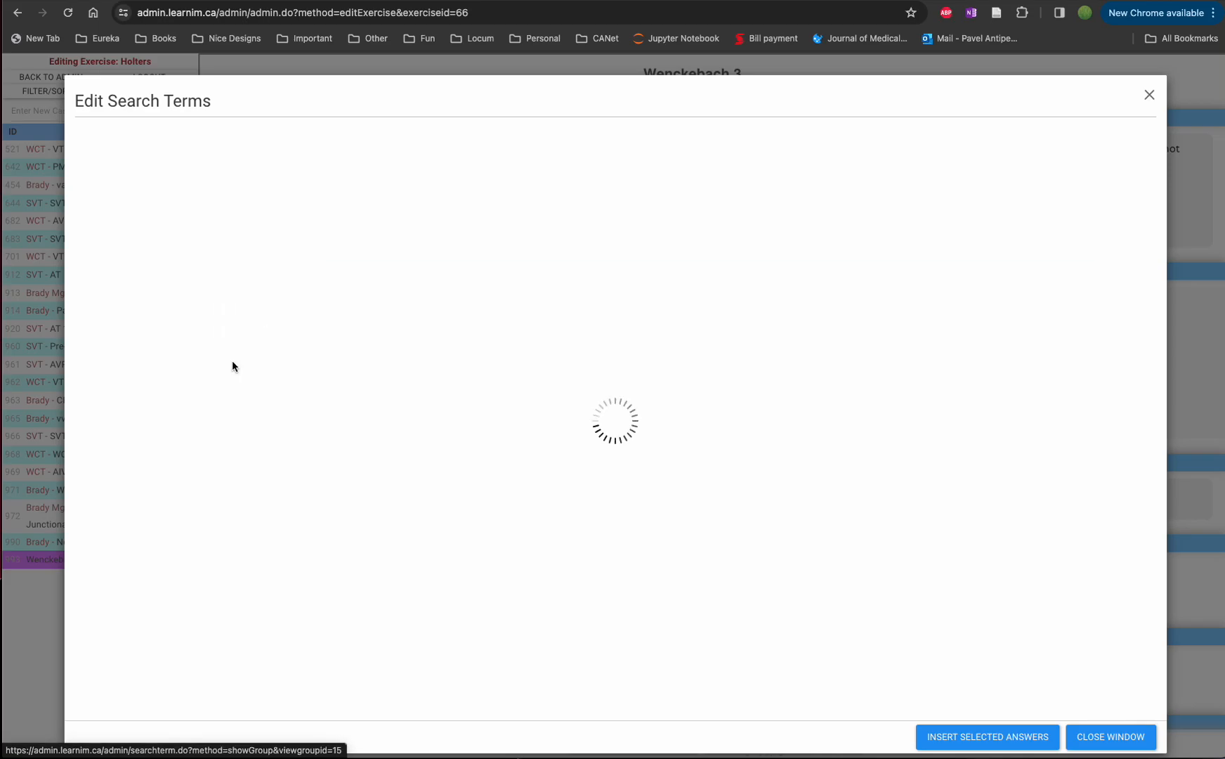
left_click(229, 150)
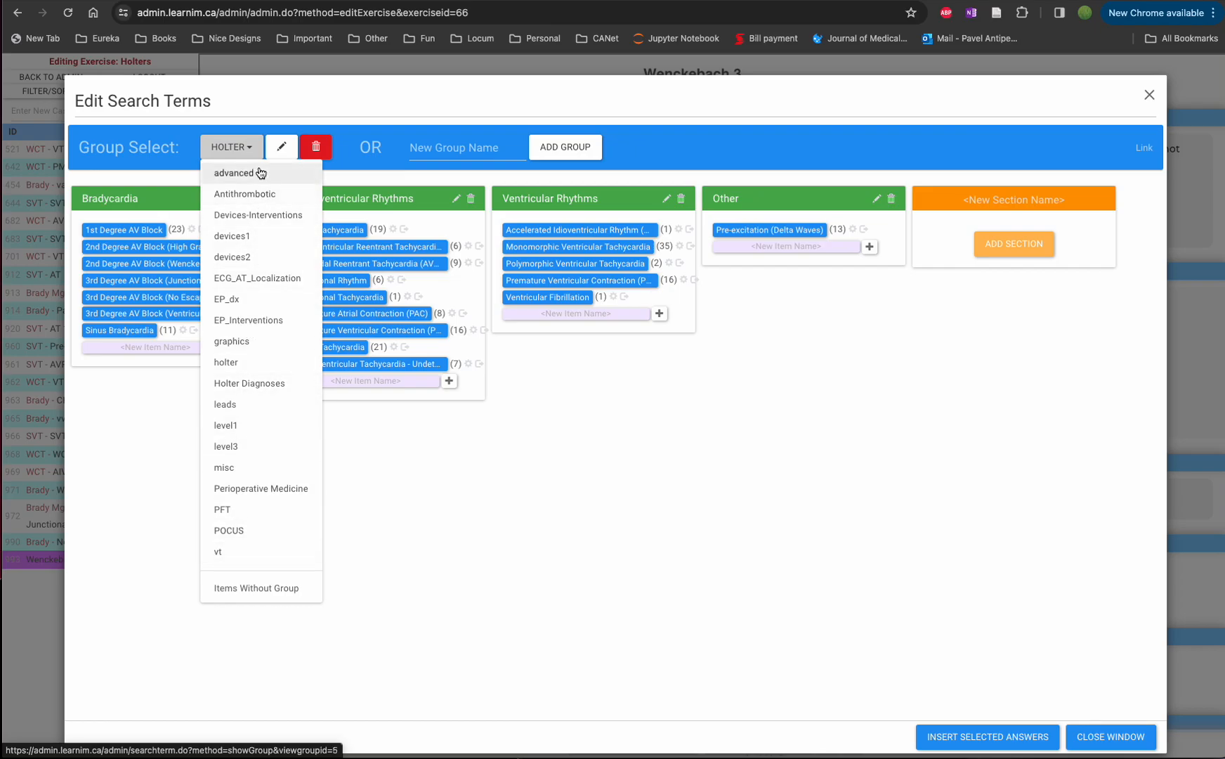
left_click(509, 539)
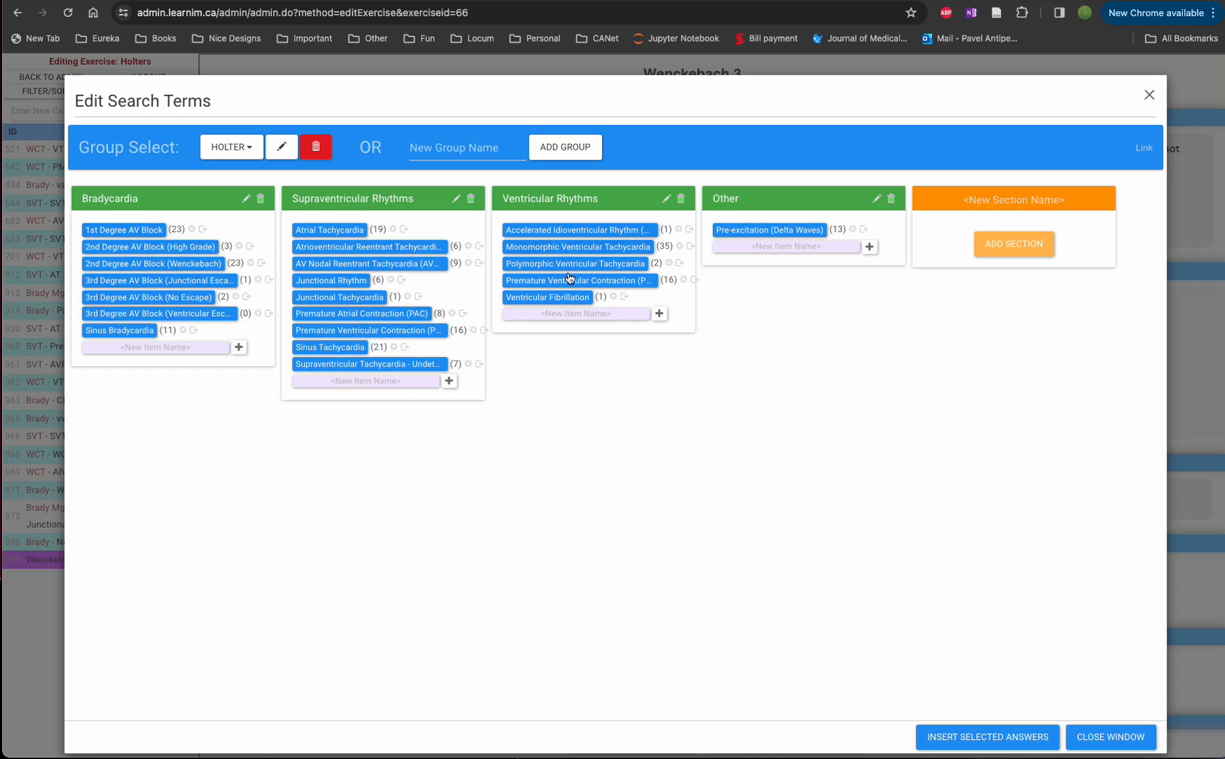
left_click(168, 266)
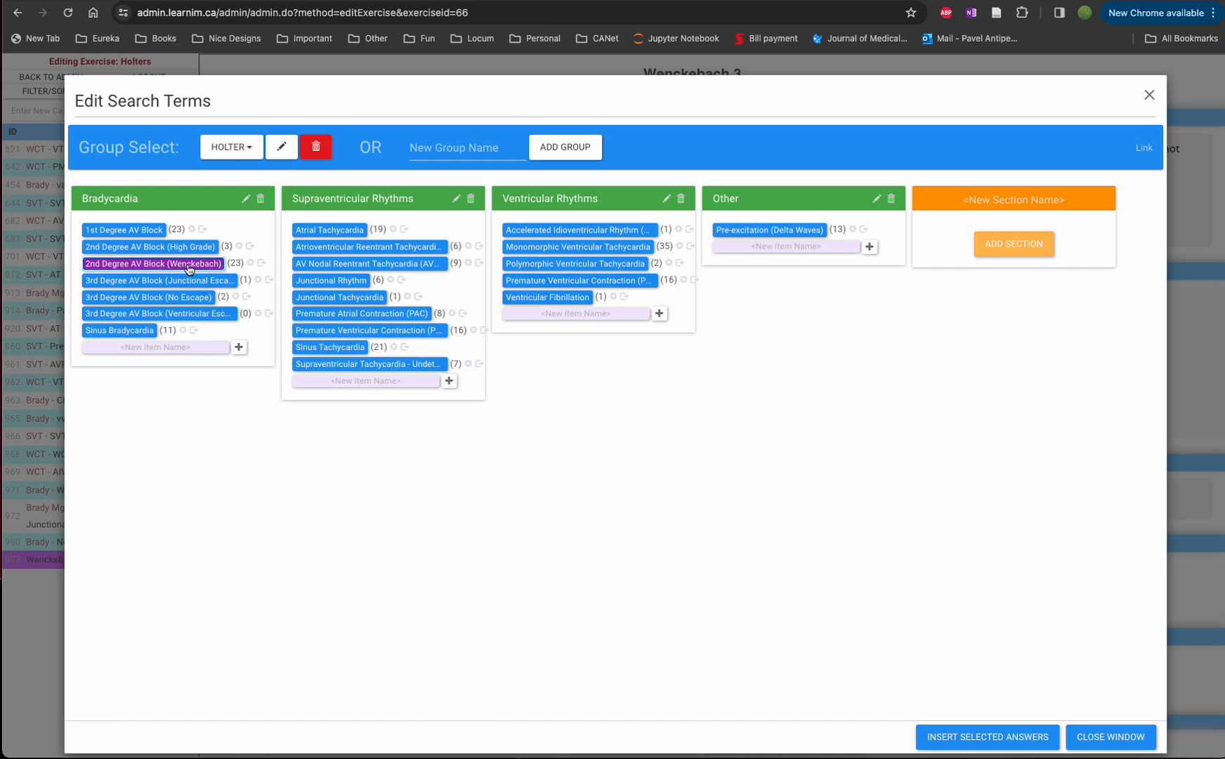
left_click(413, 316)
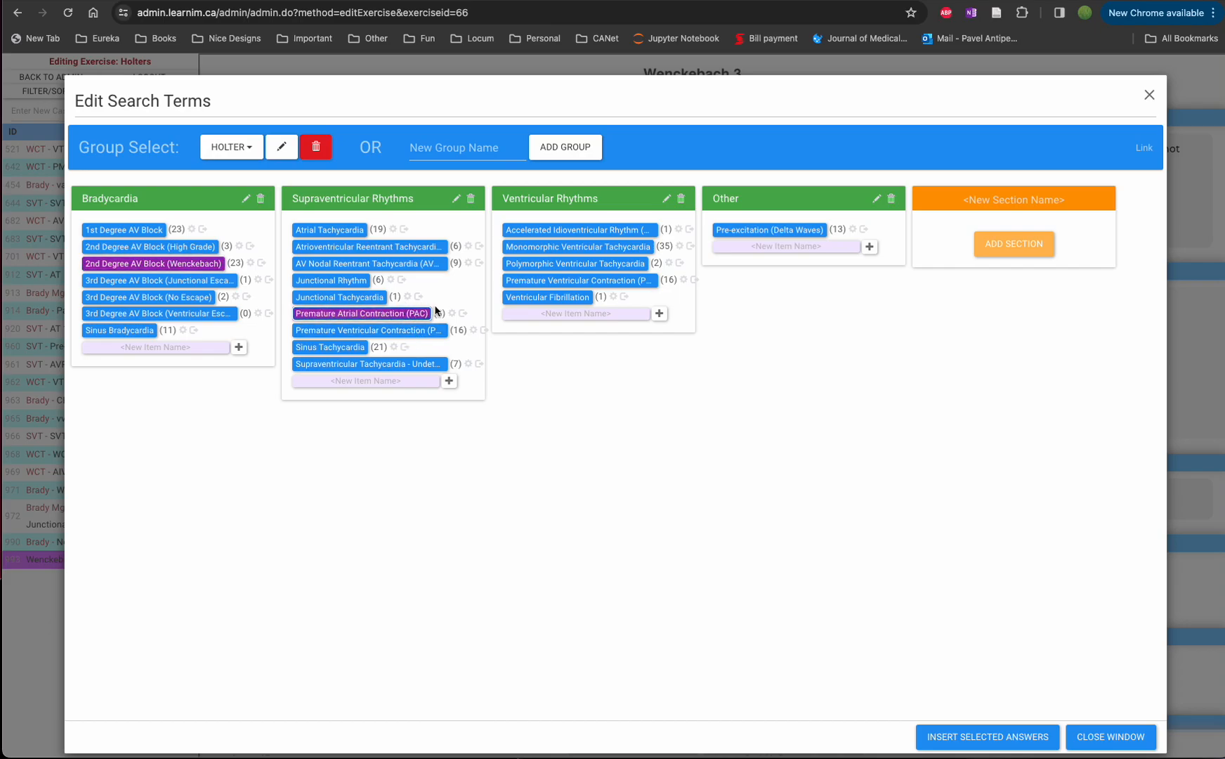
left_click(973, 736)
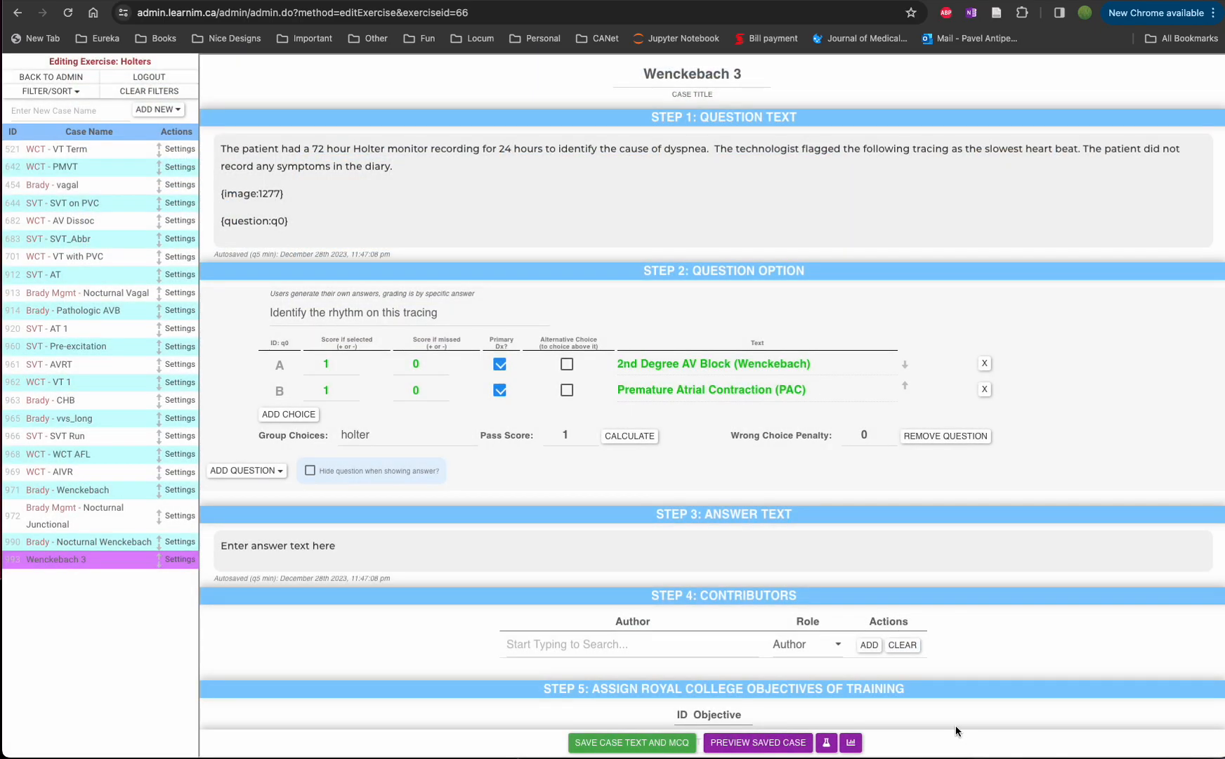
left_click(636, 741)
- Unmark Premature Atrial Contraction (PAC) as a primary diagnosis and give it a score of 0.25 if selected
left_click(566, 394)
left_click(567, 390)
left_click(499, 391)
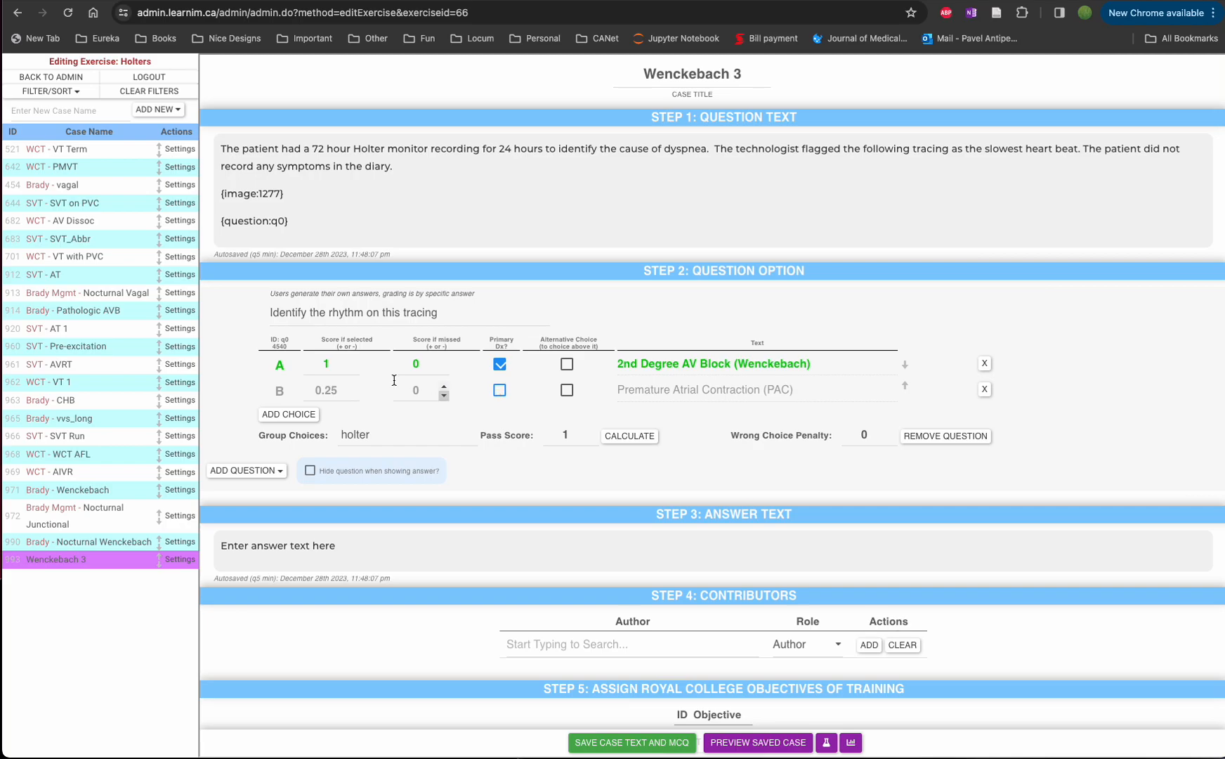
left_click_drag(313, 392, 338, 391)
left_click(383, 409)
- Check the question's pass score and group choices, and open the answer choice selection
left_click_drag(559, 436, 570, 435)
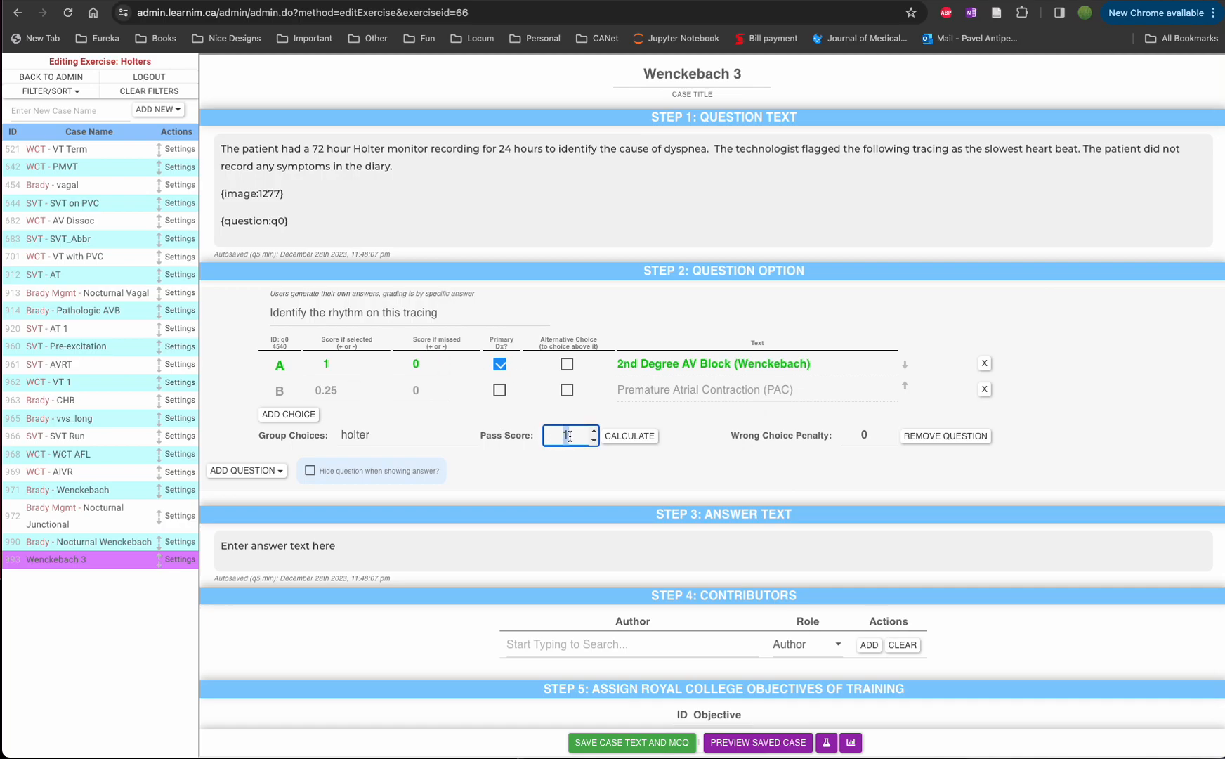
left_click(582, 473)
left_click_drag(342, 435, 389, 434)
left_click(434, 463)
left_click(294, 416)
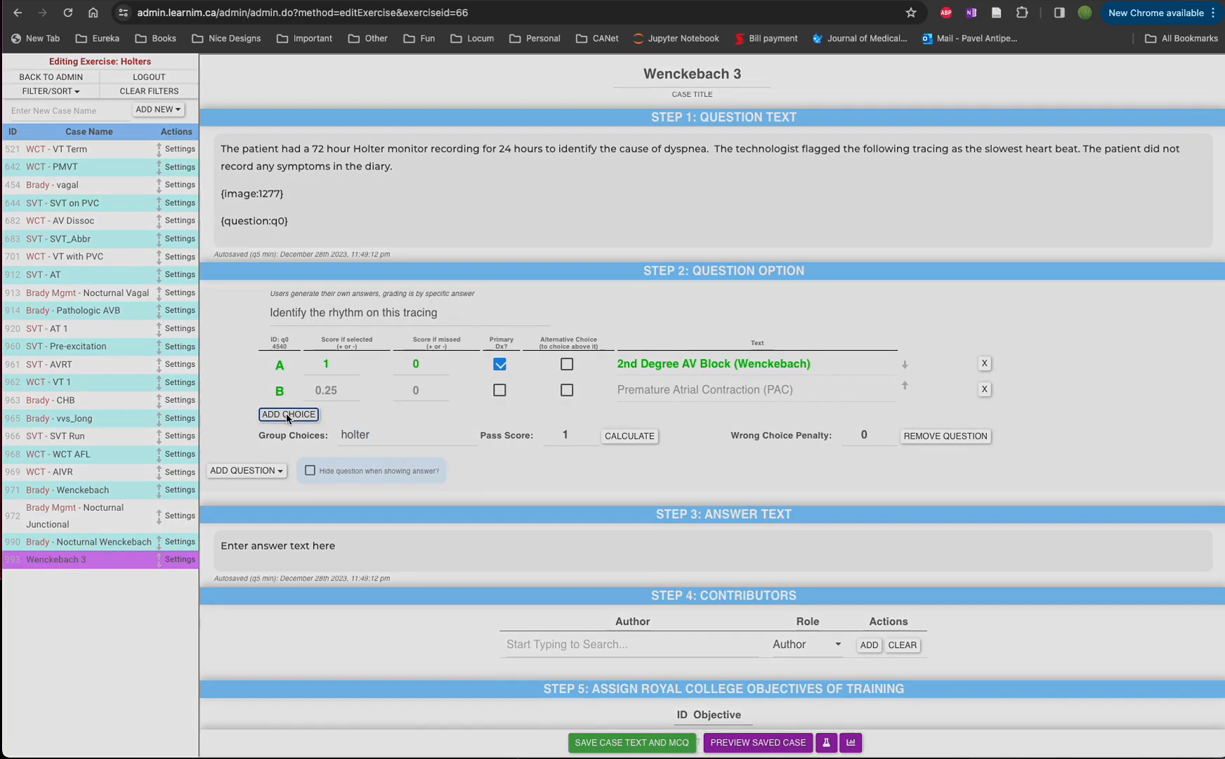
- Review the available answer choice groups without inserting any more choices, and save the case text and question
left_click(242, 153)
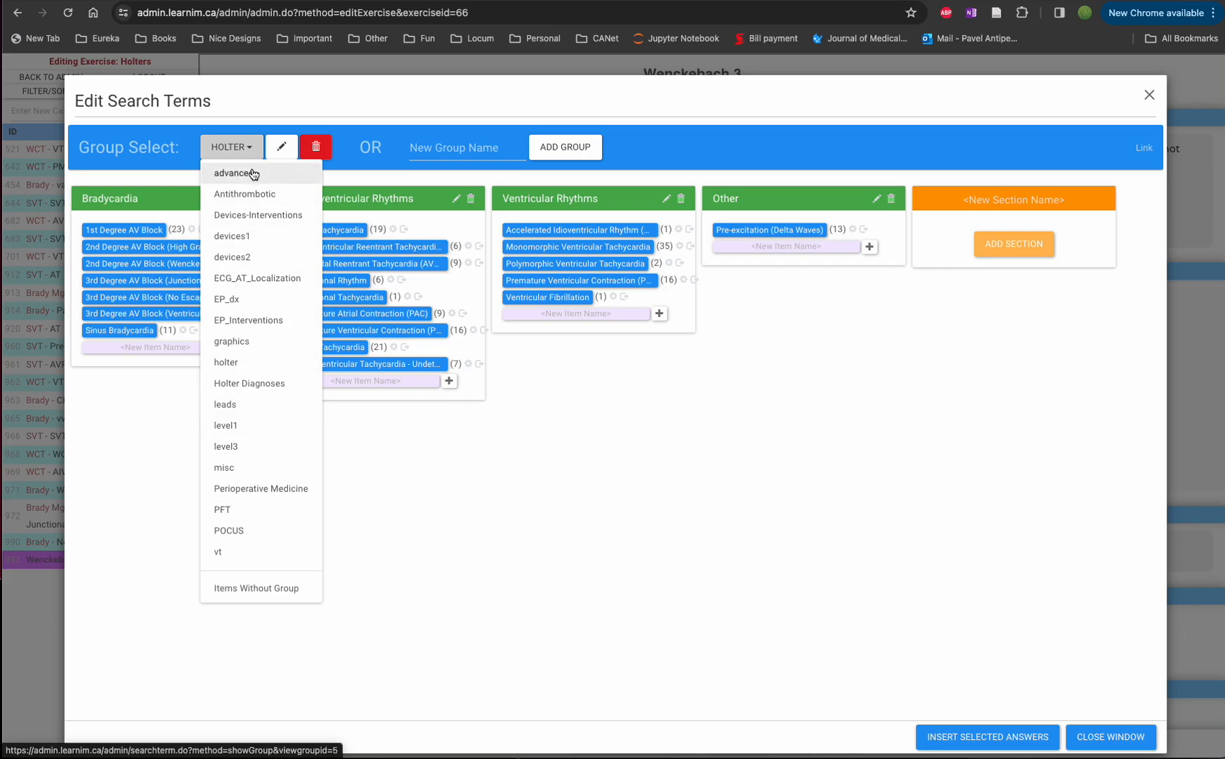
left_click(520, 485)
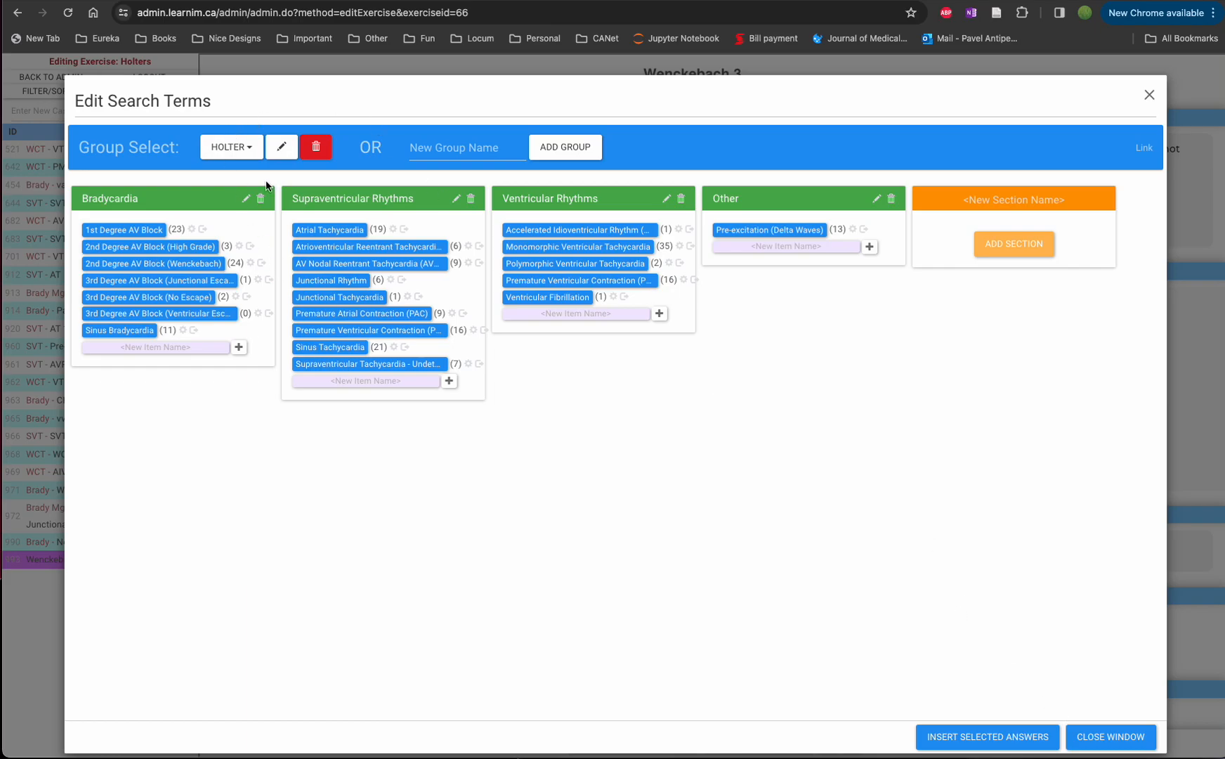
left_click(1110, 736)
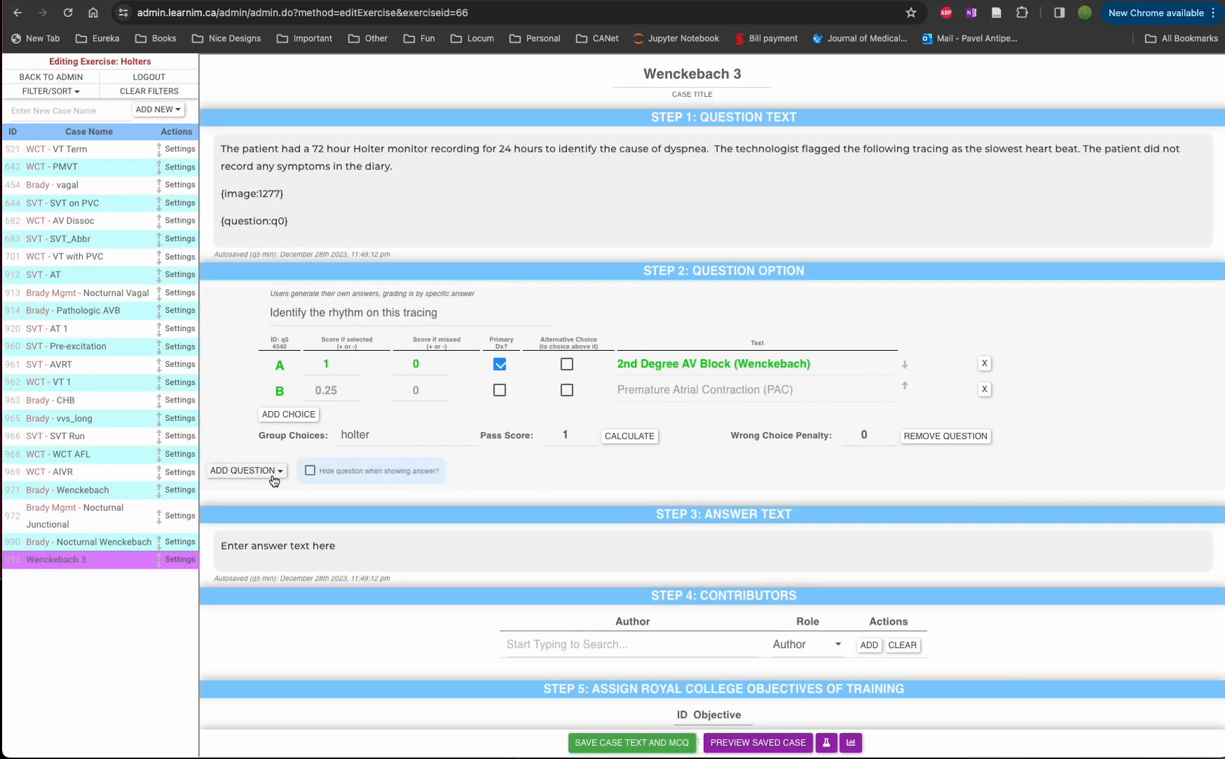
left_click(641, 746)
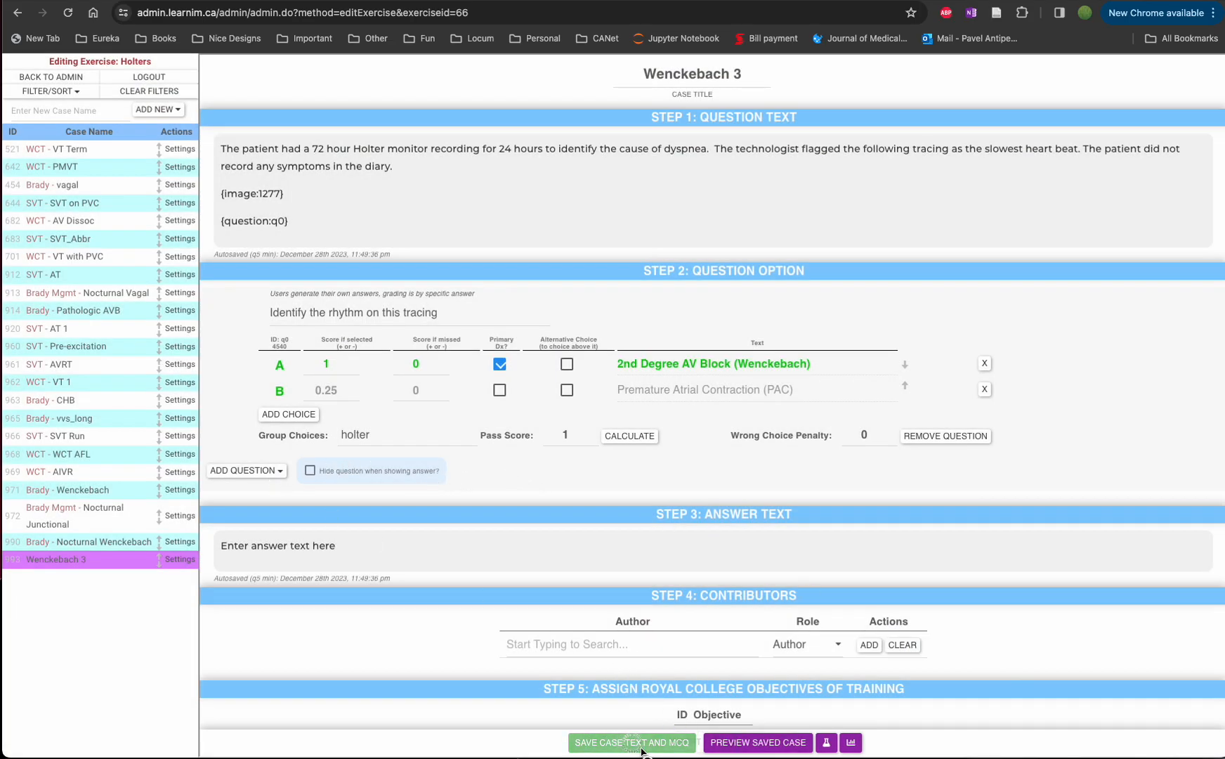
- Preview the saved case and answer the rhythm question with 2nd Degree AV Block (Wenckebach) and Pre-excitation (Delta Waves)
left_click(751, 743)
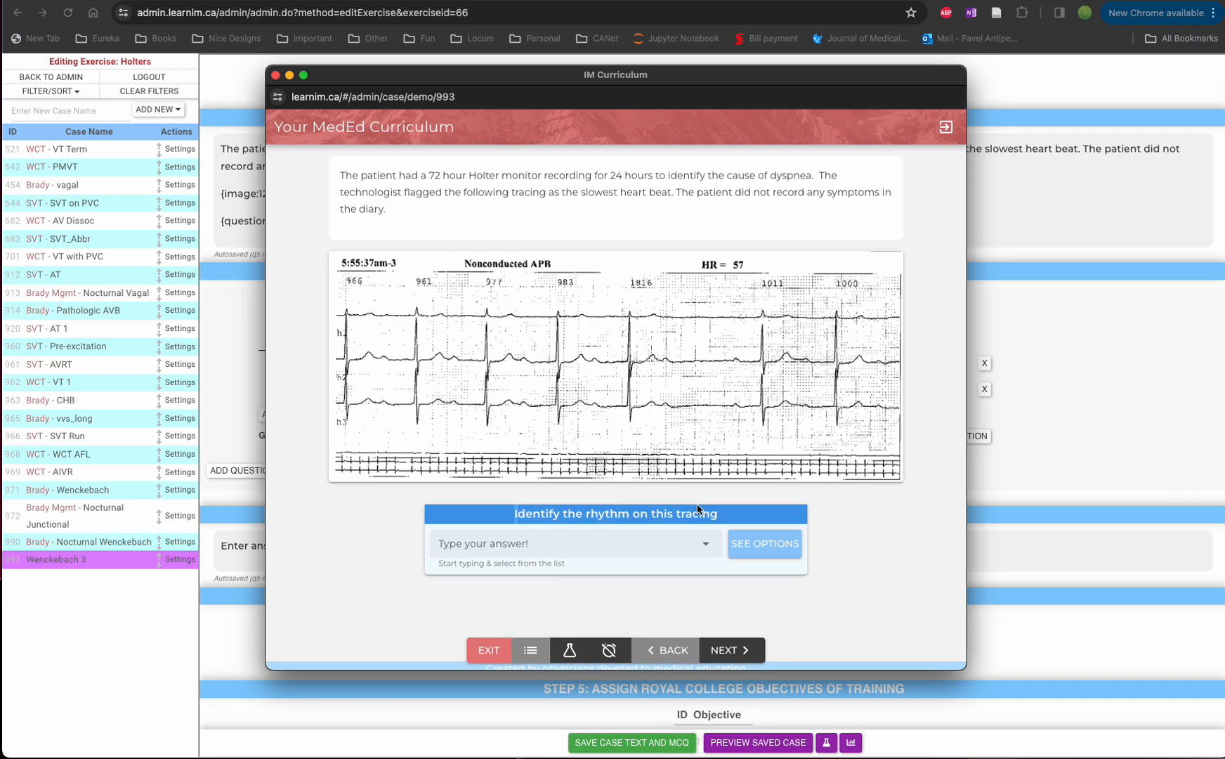
left_click(632, 548)
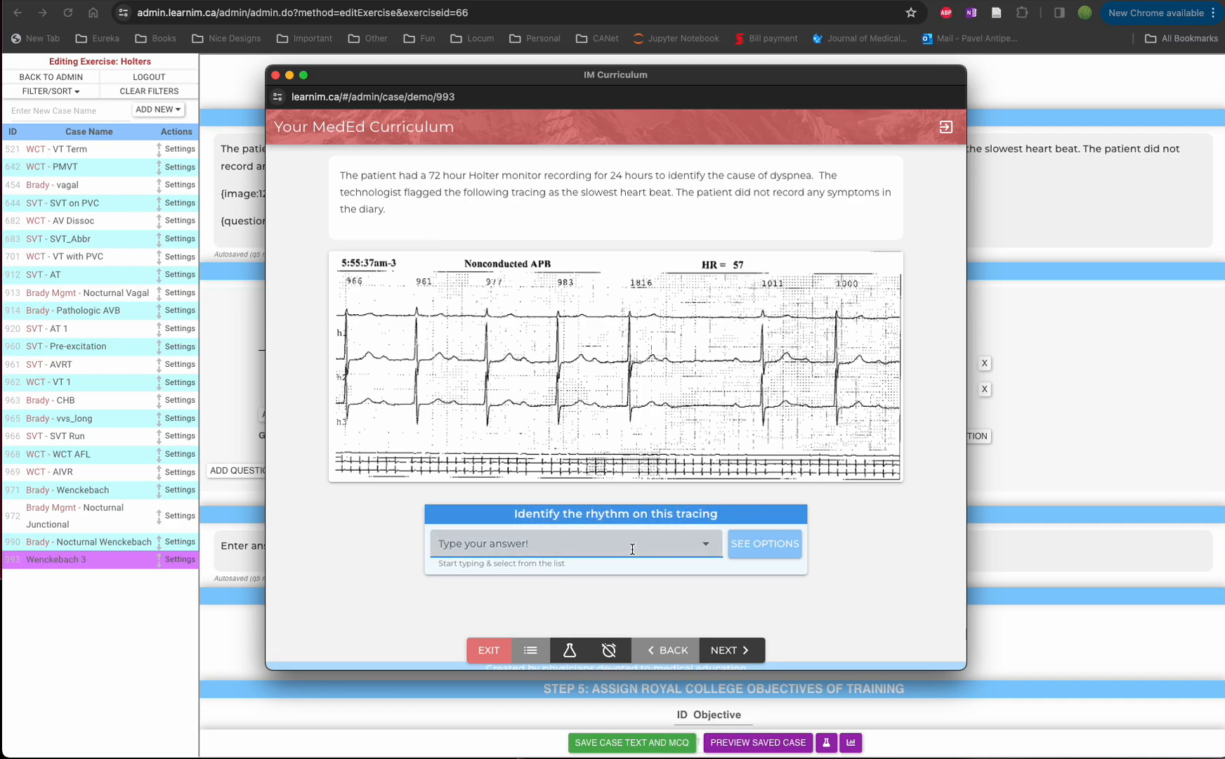
type("av bl")
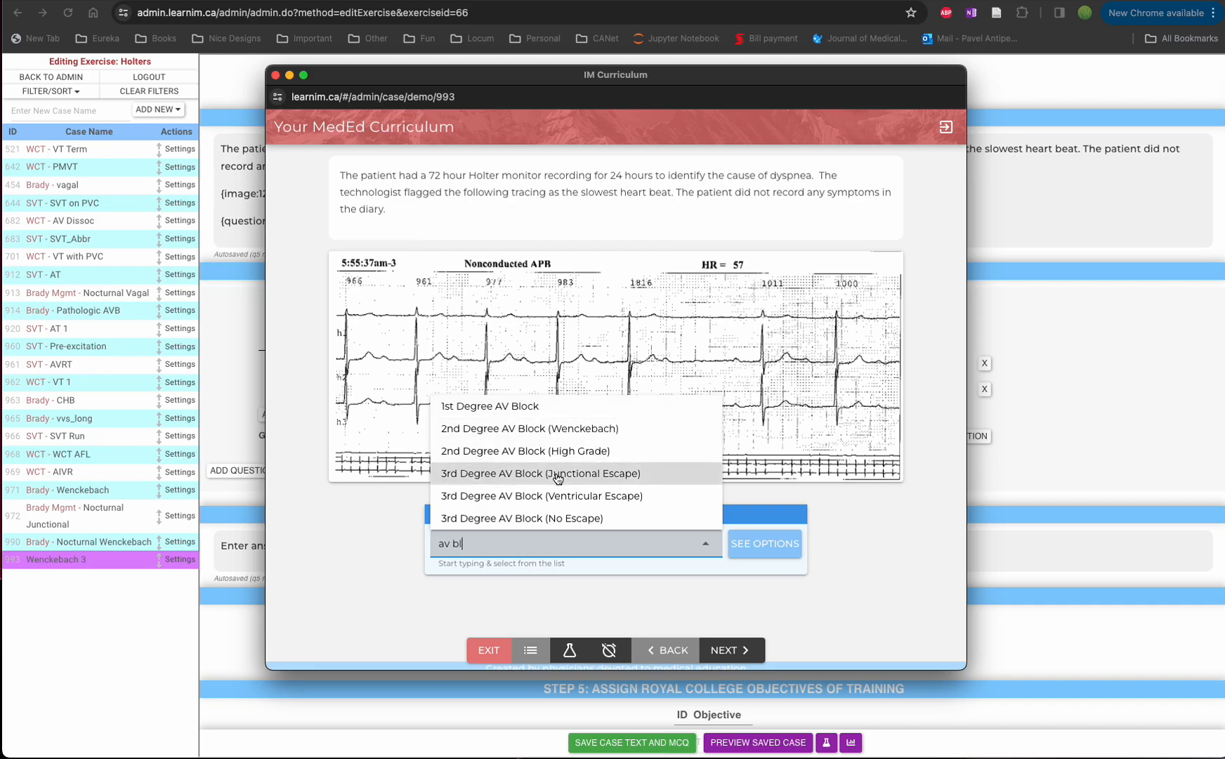
left_click(571, 431)
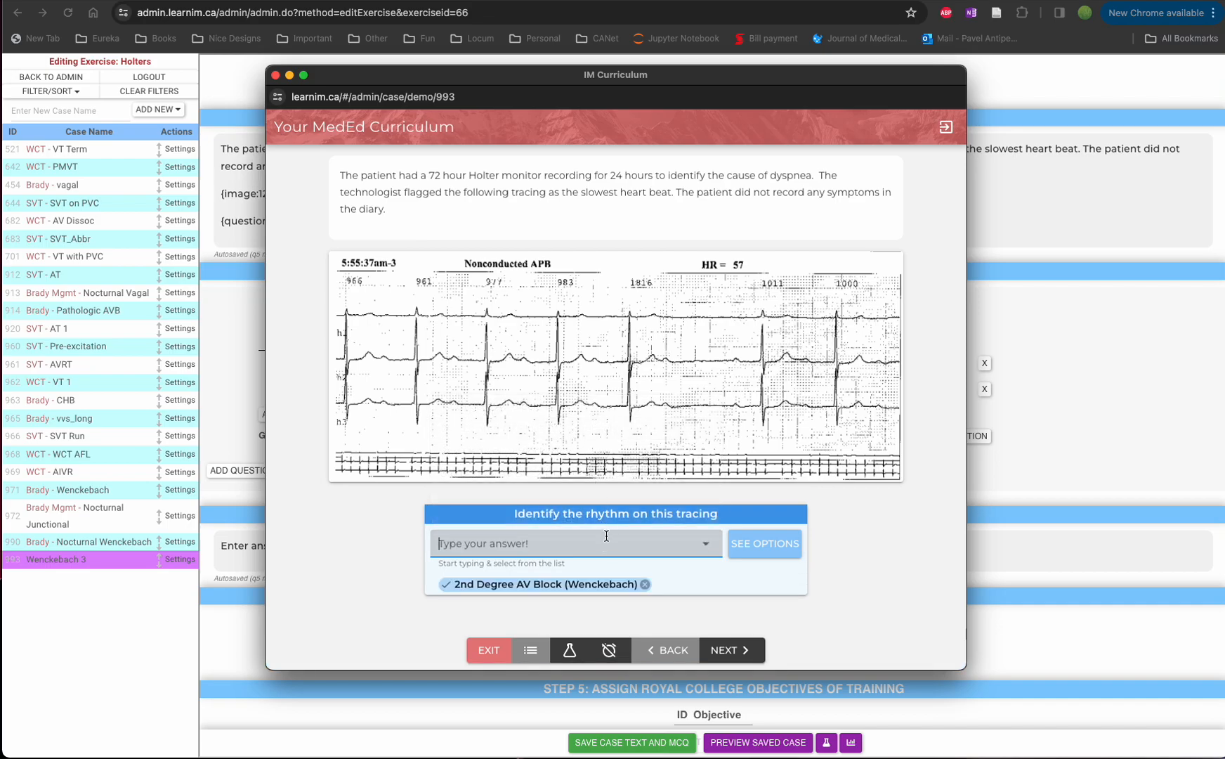
left_click(763, 543)
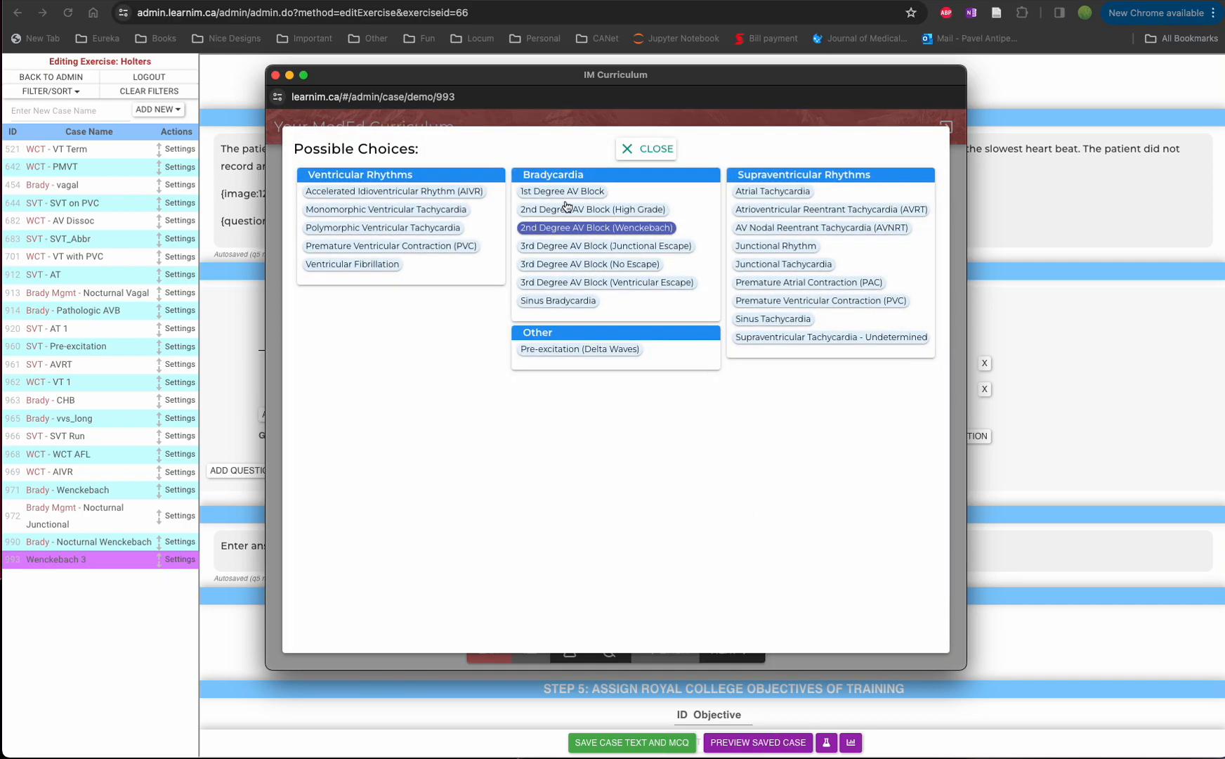
left_click(559, 355)
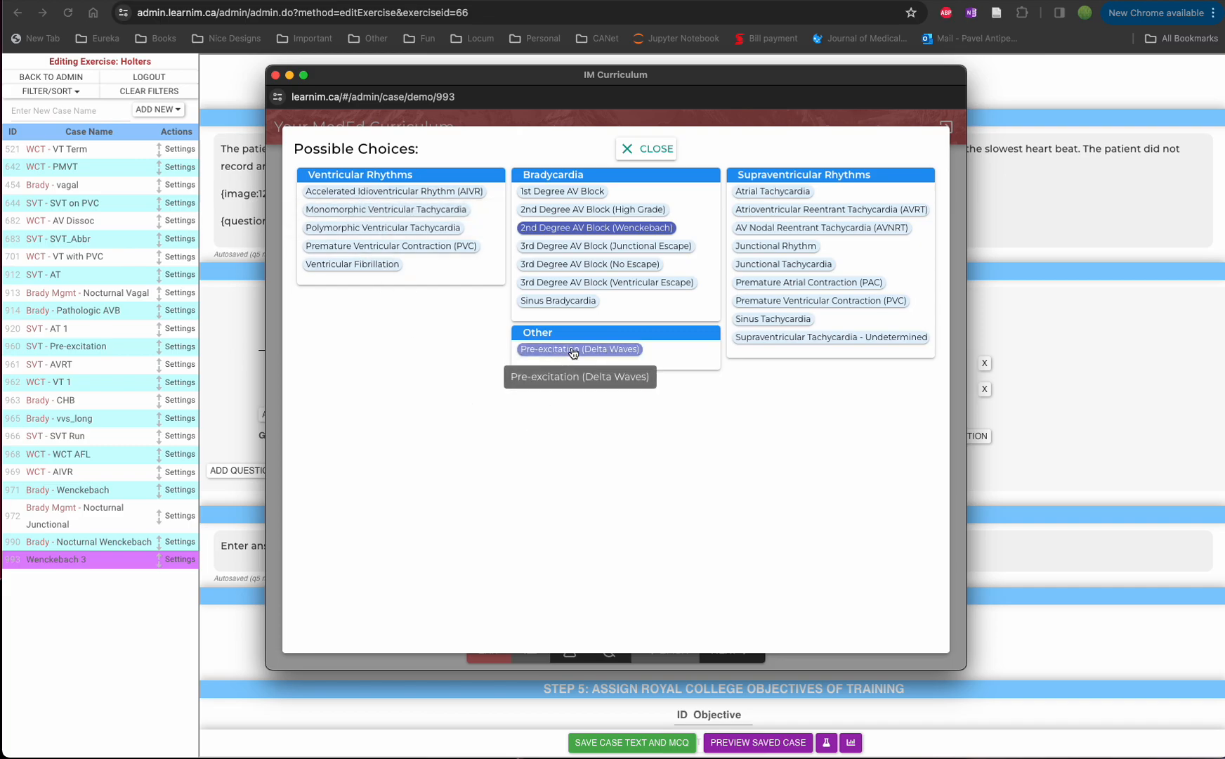
left_click(643, 149)
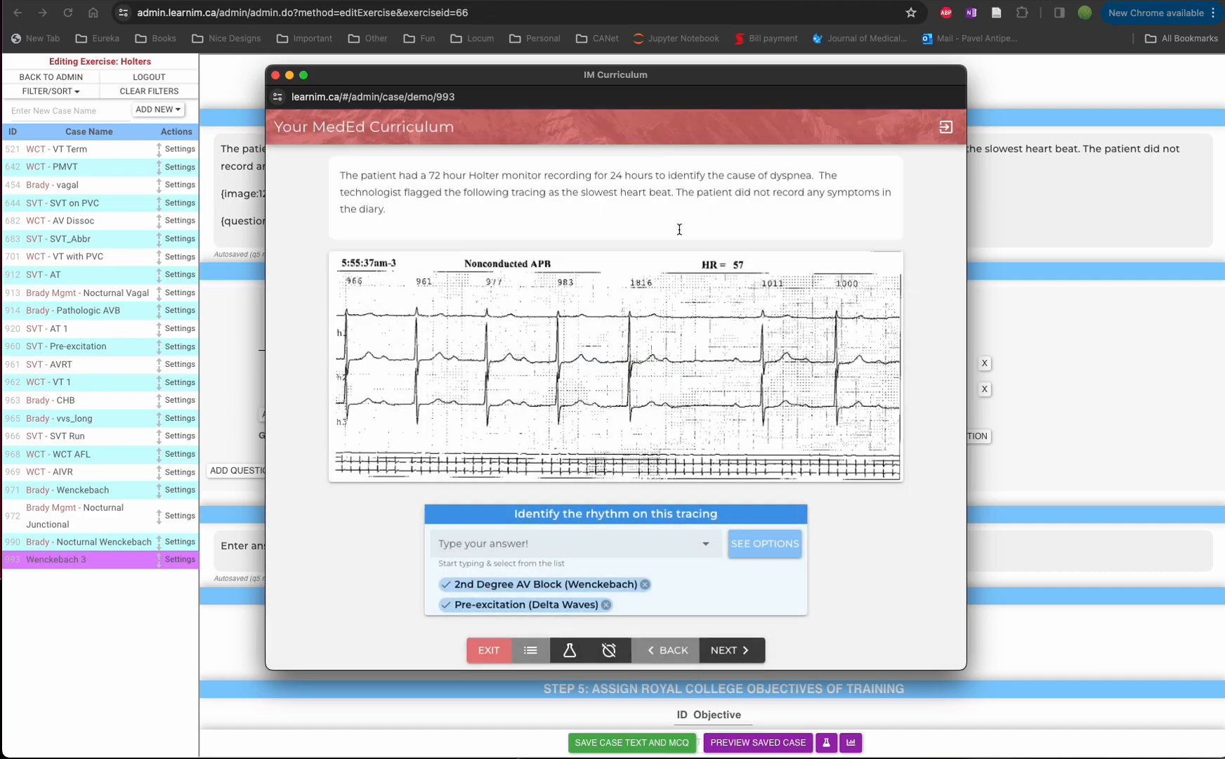
- Submit the preview answers, examine the score against the required score, and close the preview
left_click(756, 652)
scroll(718, 565, "down", 3)
scroll(718, 565, "down", 1)
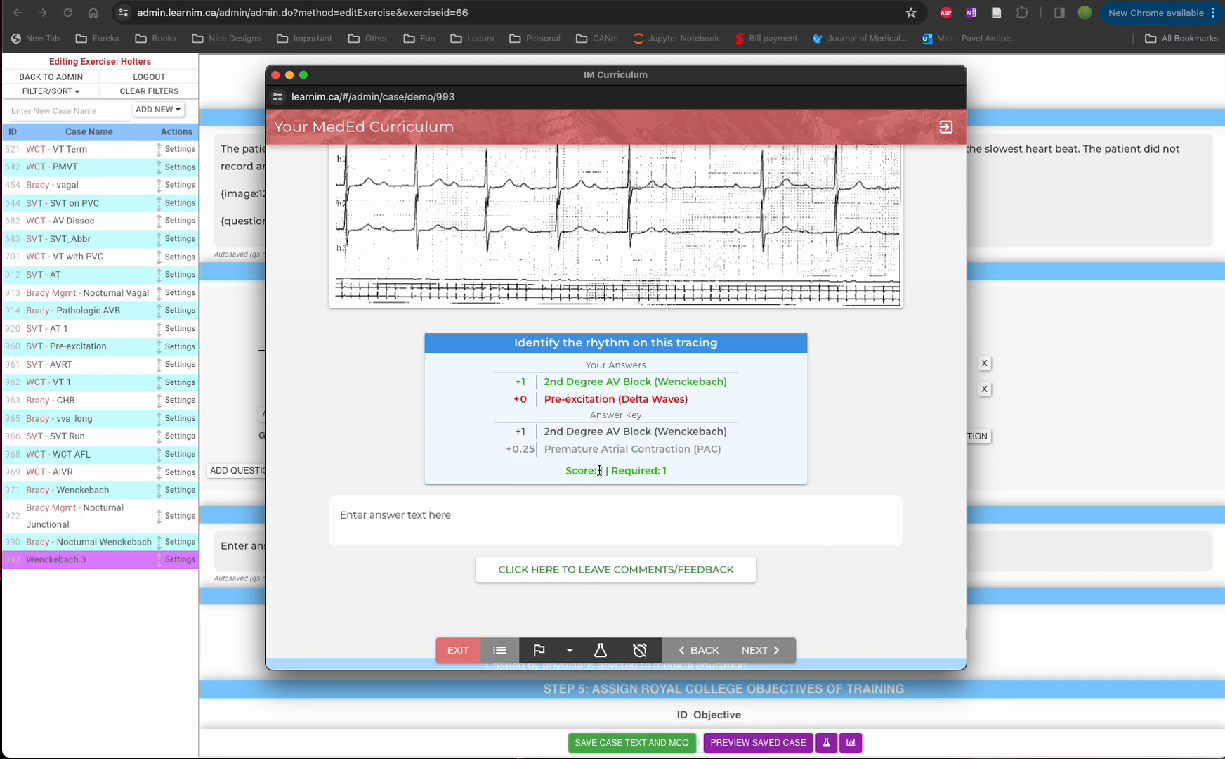
left_click_drag(604, 470, 669, 471)
left_click(640, 474)
left_click(694, 475)
left_click(275, 76)
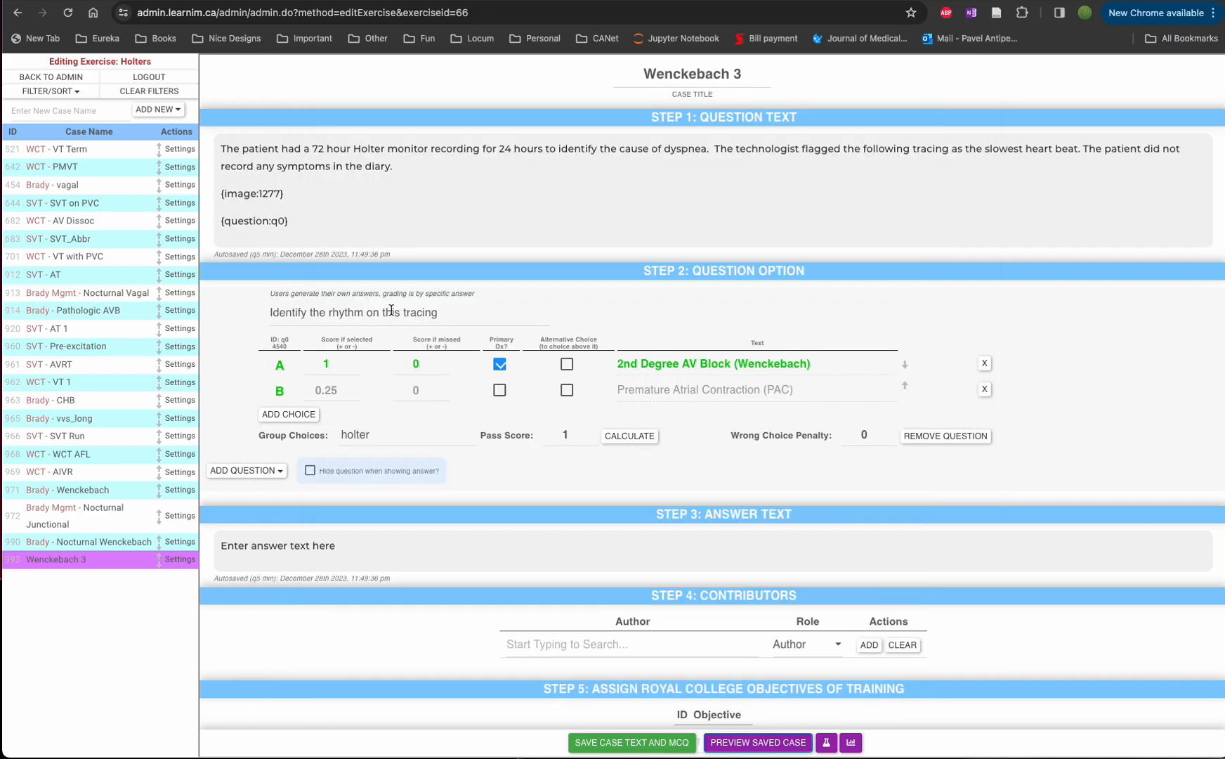
- Remove the Premature Atrial Contraction (PAC) choice from the rhythm question and add an MCQ Case question
left_click(984, 389)
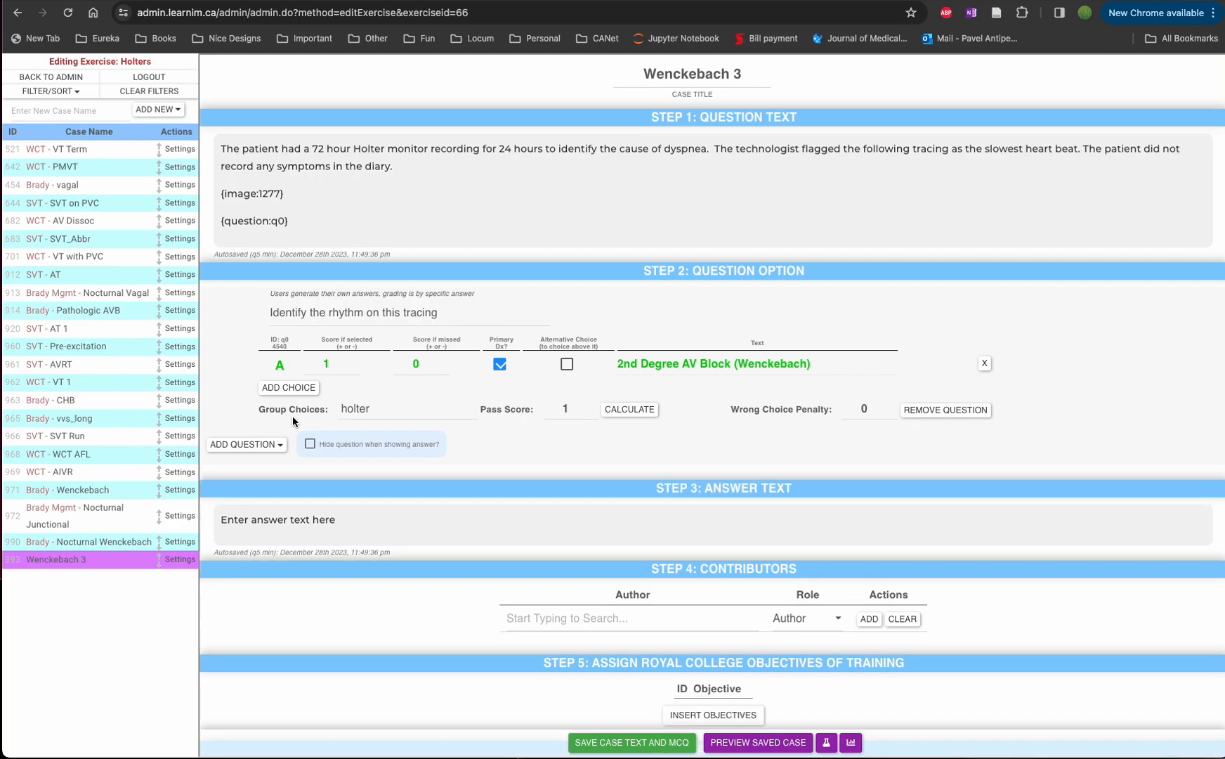
left_click(274, 444)
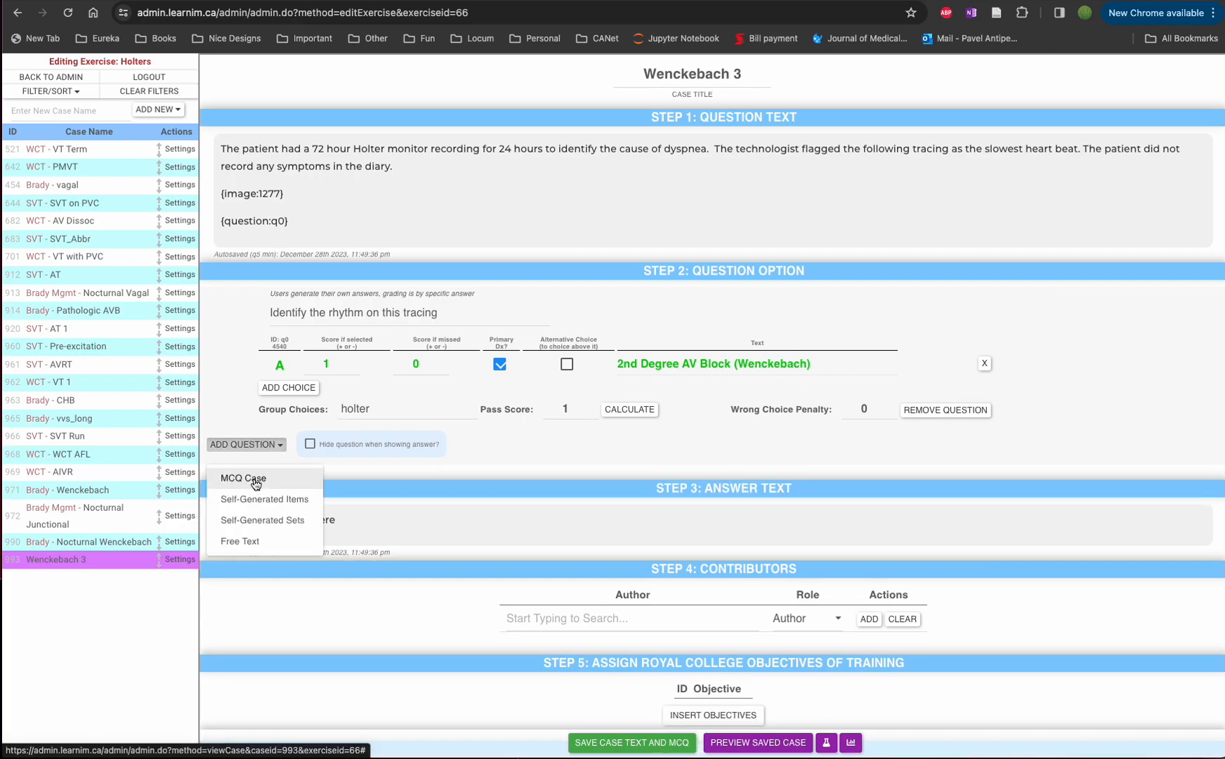
left_click(255, 478)
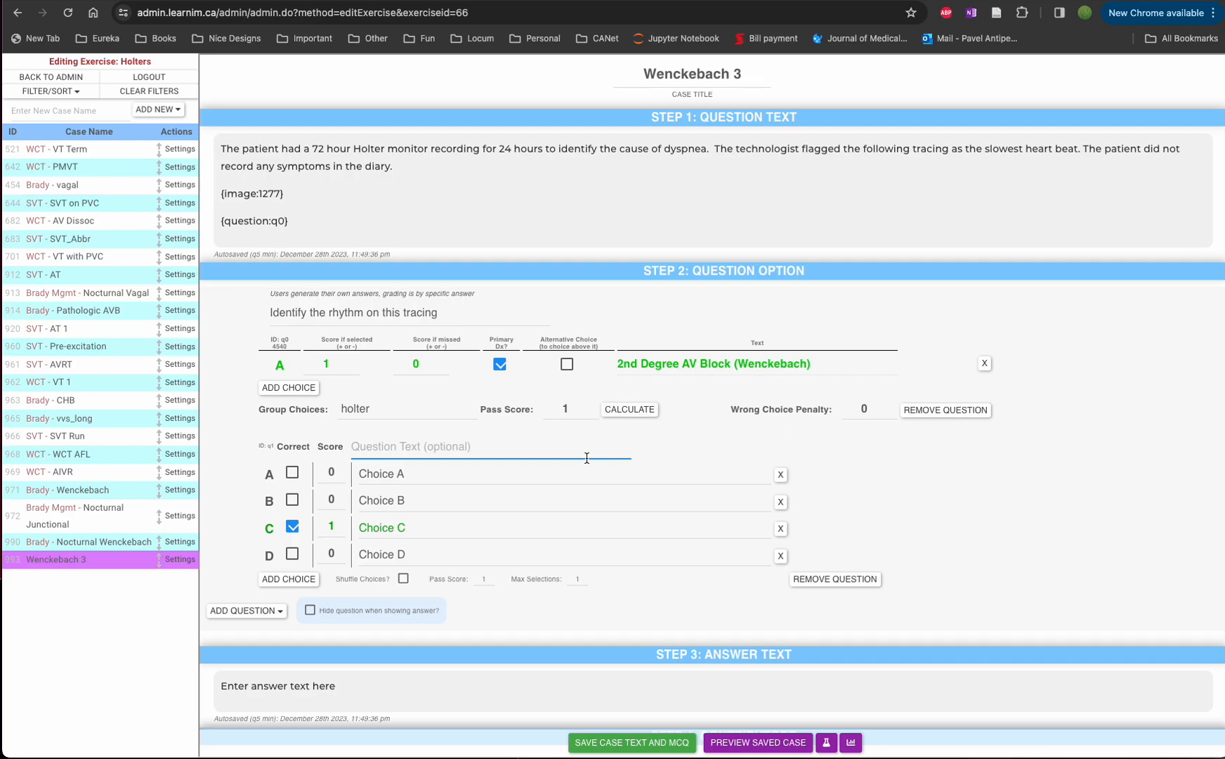
- Enter "What is the most appropriate management of this patient's rhythm?" as the multiple-choice question text
type("What is the most ap")
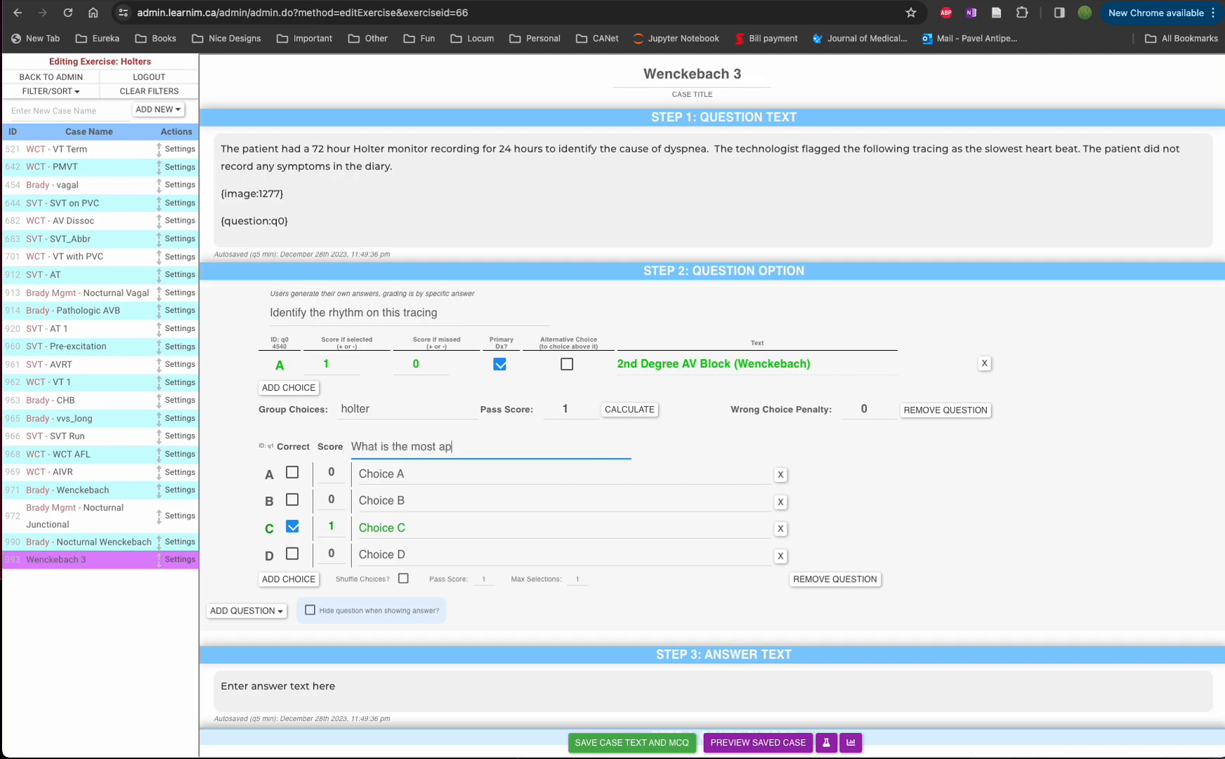
type("propriate ")
type("maa")
type("agemen")
type("t of this patient's rhy")
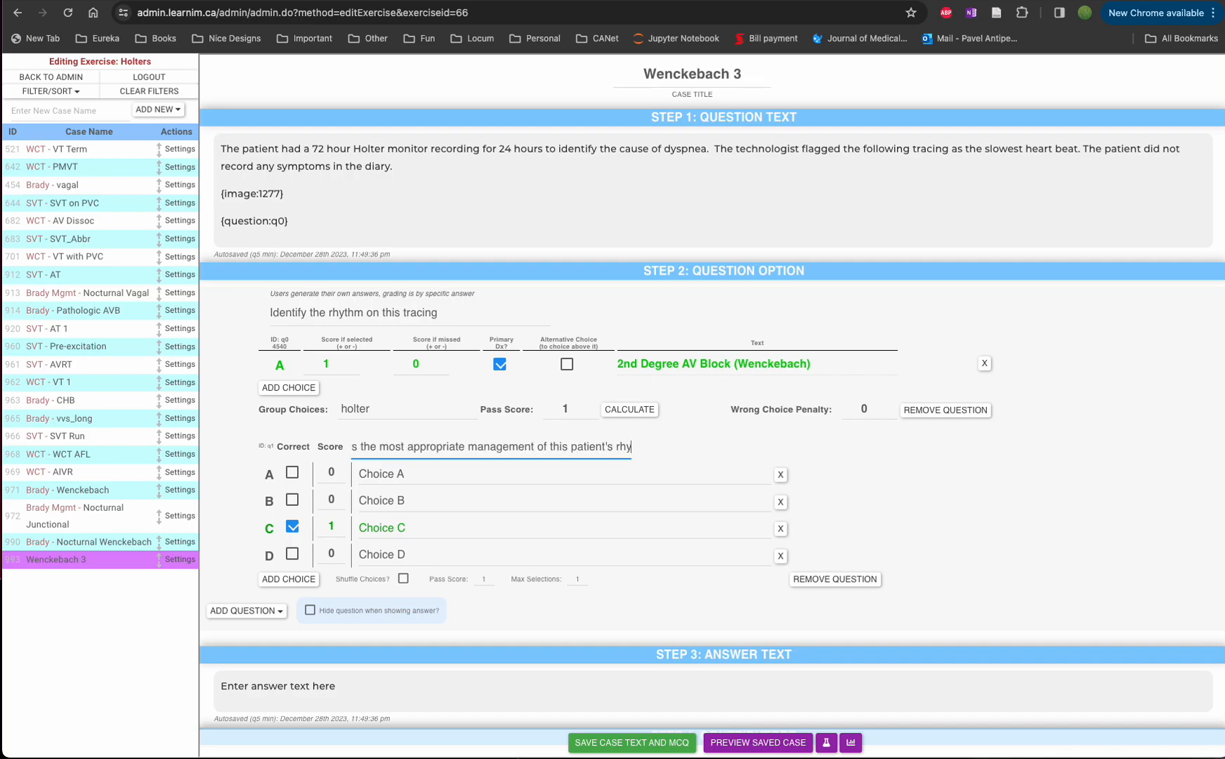
type("thm?")
- Set choice A to "No action required" and choice B to "Adjust patient's medication to ensure beta blockers are discontinued"
left_click(518, 482)
key("ctrl+a")
type("No action required")
key("Tab")
key("Tab")
key("Tab")
key("Tab")
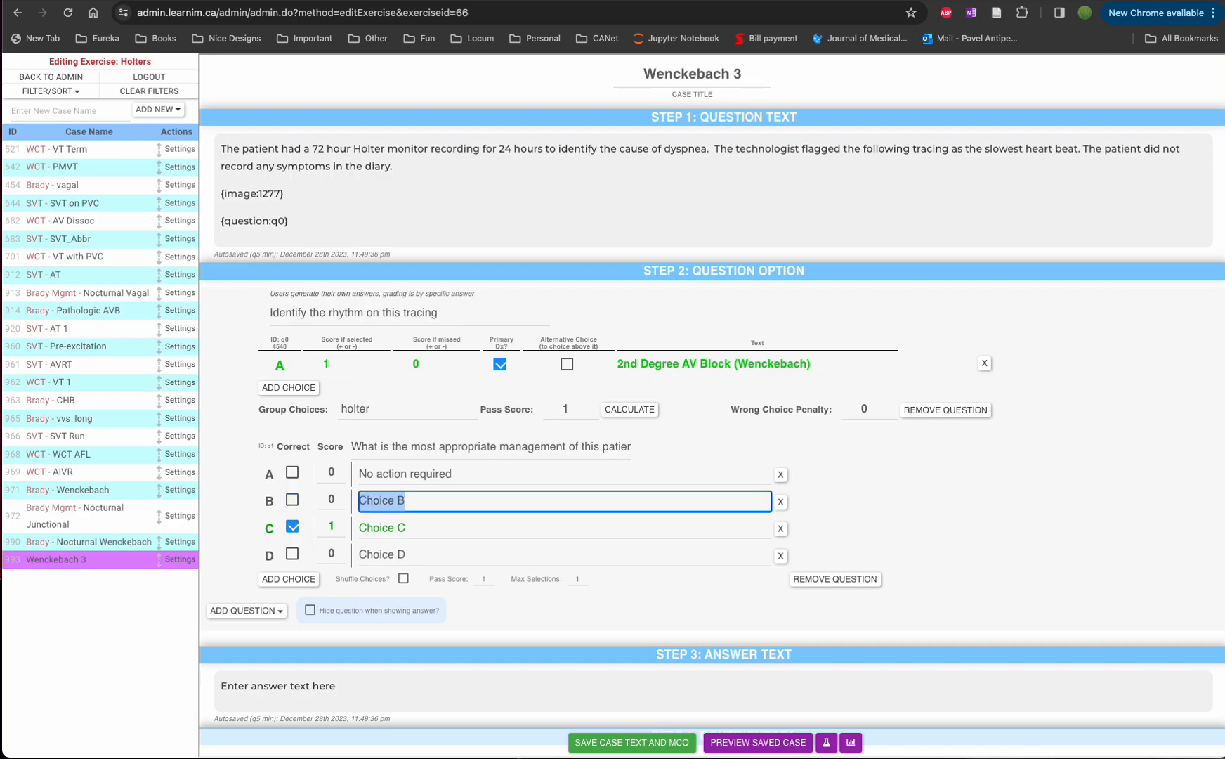
type("Adjust patient's medication to ensure beta blockers are discontinued")
key("Tab")
key("Tab")
key("Tab")
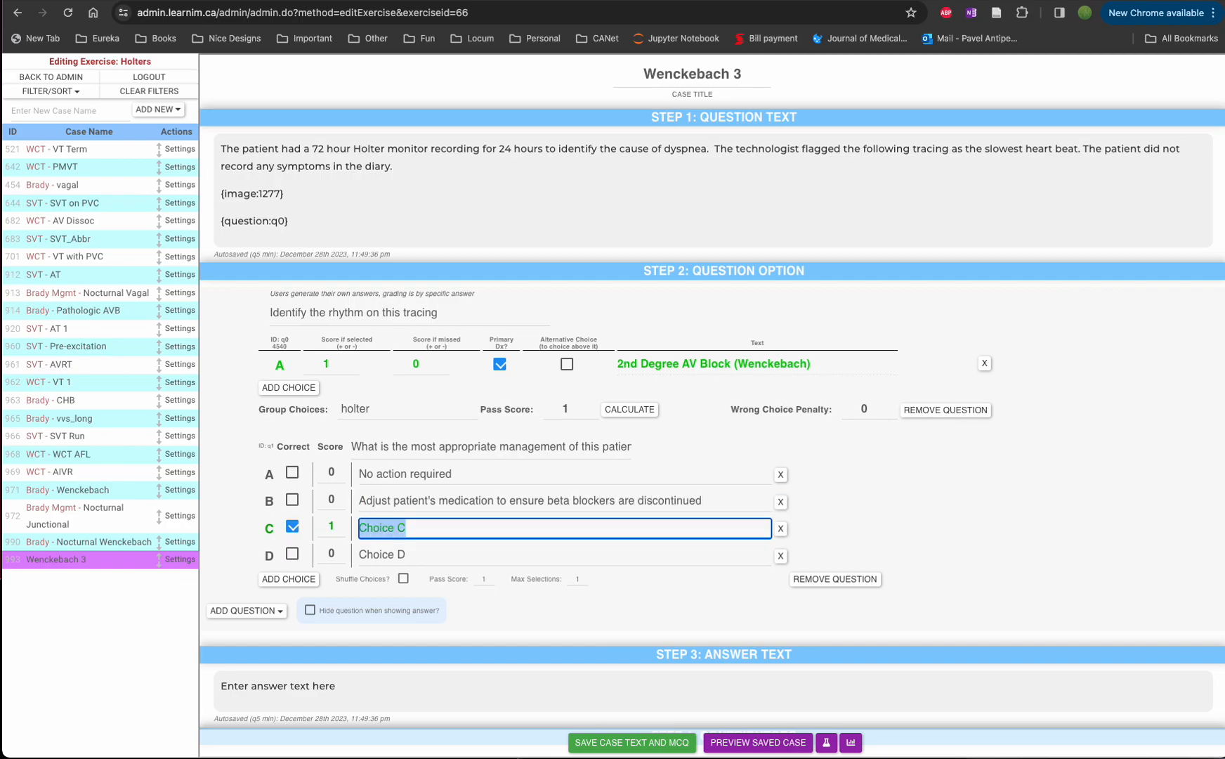
- Set choice C to "Referral for elective pacemaker implantation" and choice D to "Referral for an emergency pacemaker"
type("Referral for elective pacemaker implantation")
key("Tab")
key("Tab")
key("Tab")
type("Referral for an emergency pacmaker")
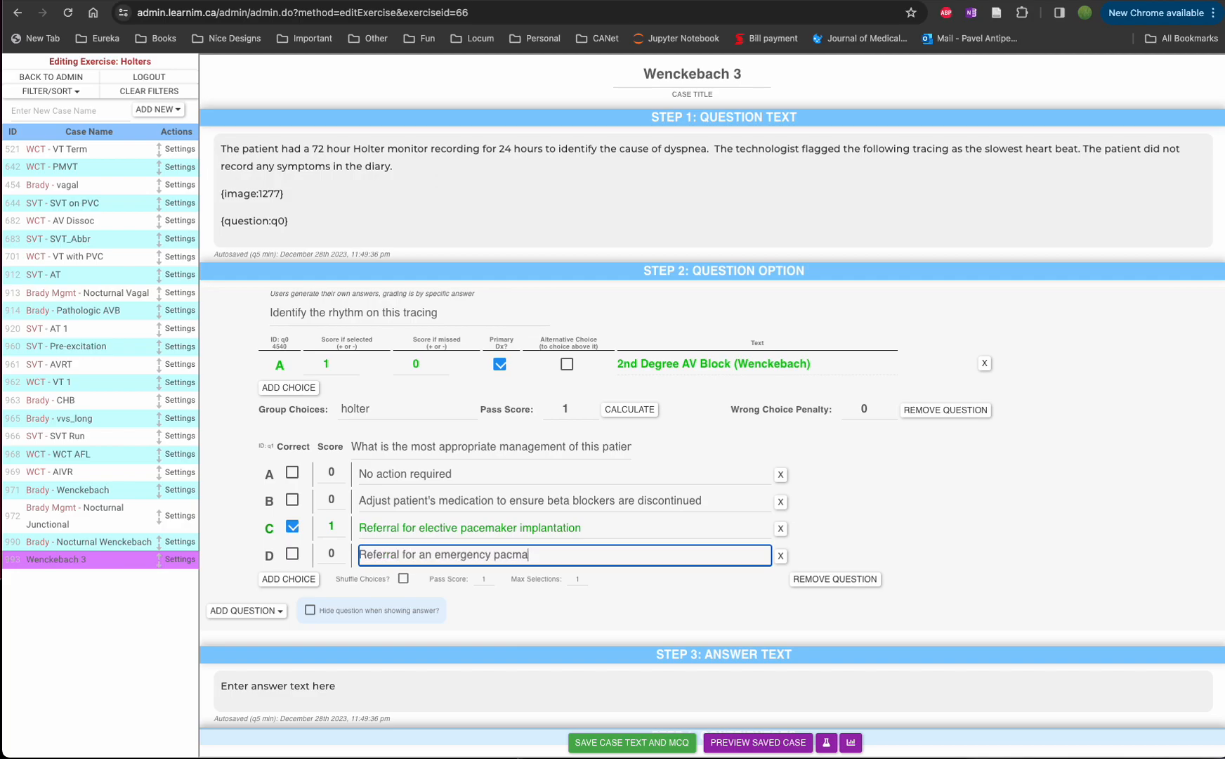
key("BackSpace")
type("emaker")
- Make "No action required" the only correct choice of the management question in place of choice C
left_click(557, 639)
left_click(292, 527)
left_click(293, 472)
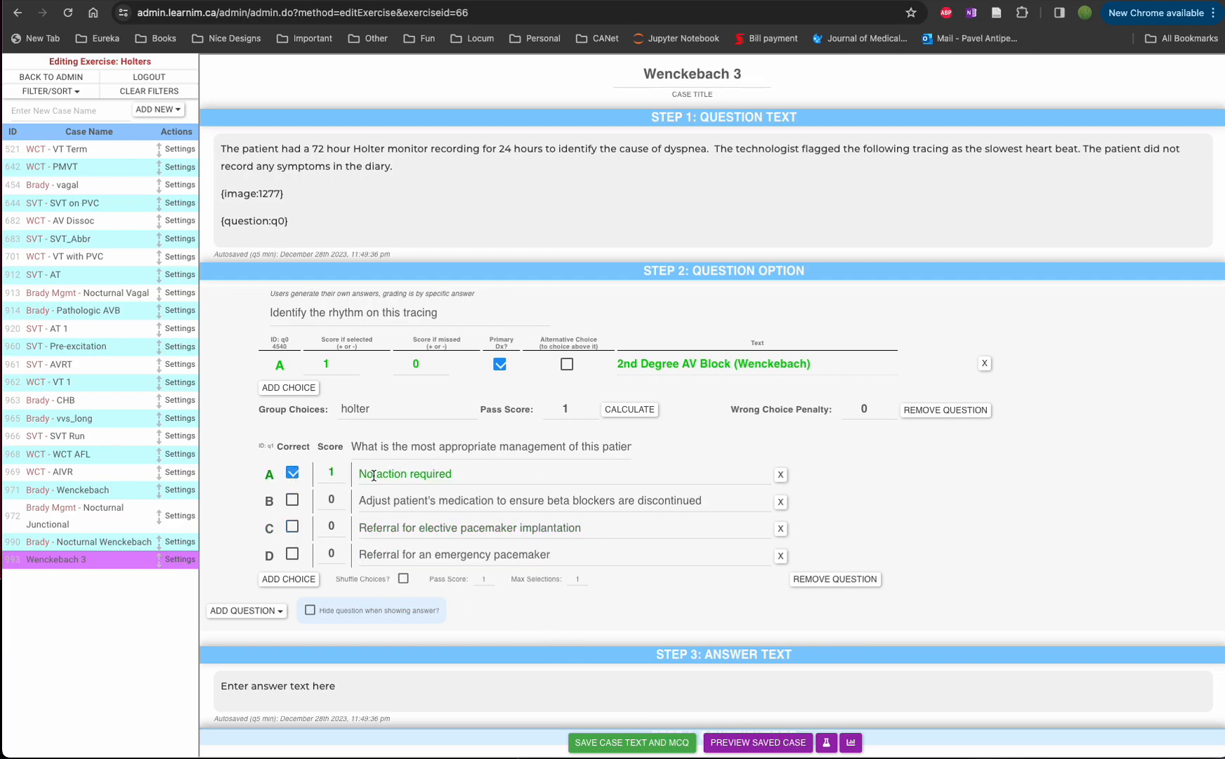
left_click(298, 585)
left_click(293, 604)
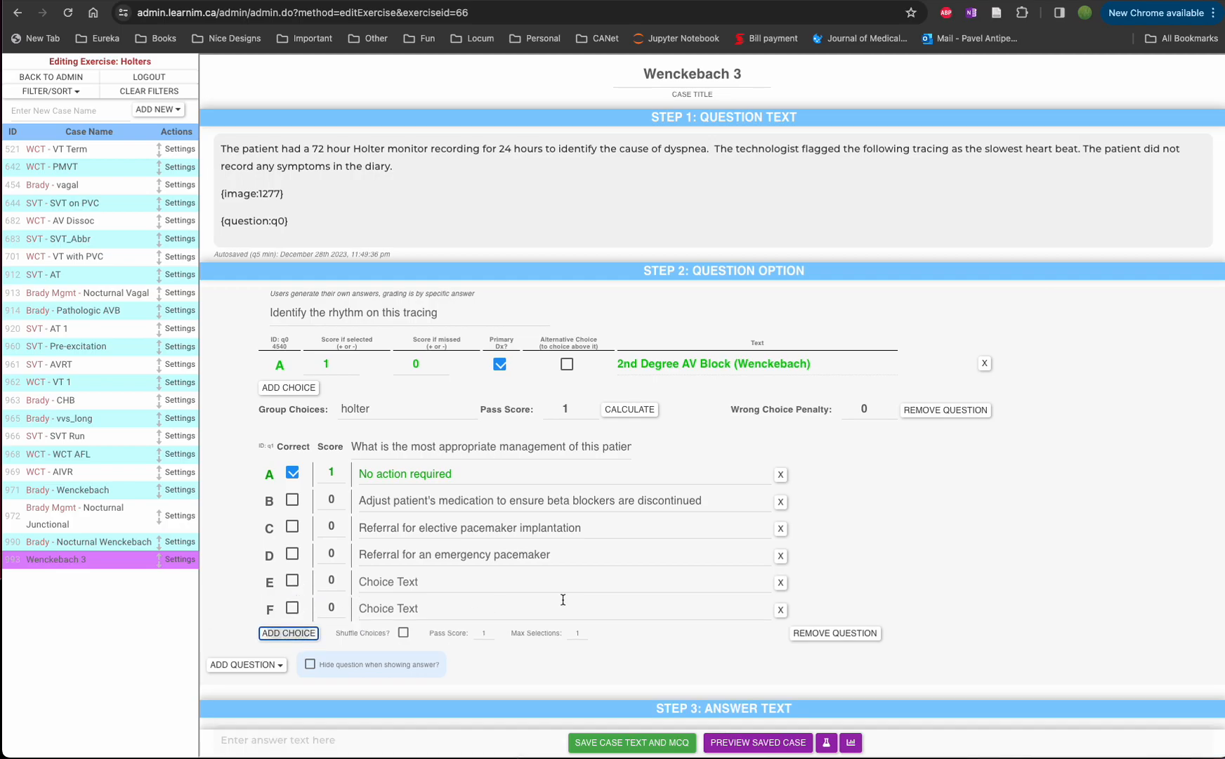
left_click(780, 608)
left_click(780, 583)
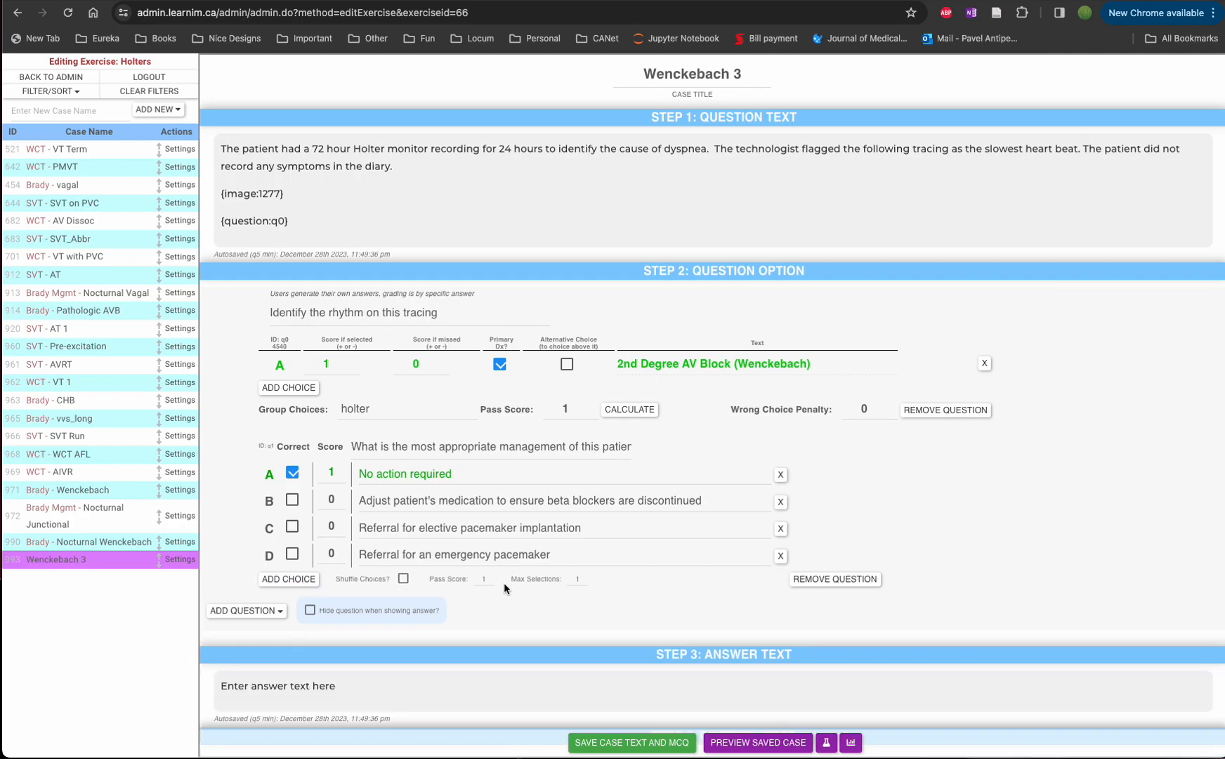
- Save the case, add {question:q1} on a new line below {question:q0} in the question text, and save again
left_click(404, 578)
left_click(657, 742)
left_click(294, 227)
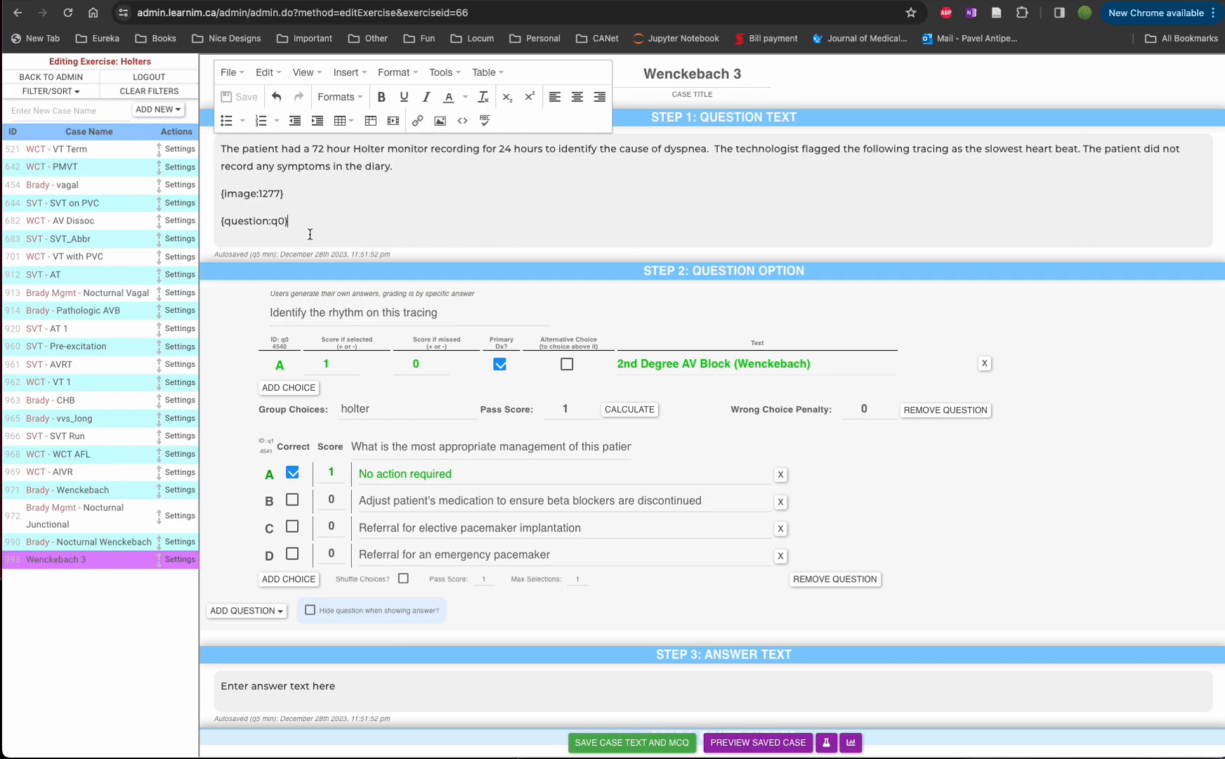
key("Return")
type("{question:q1")
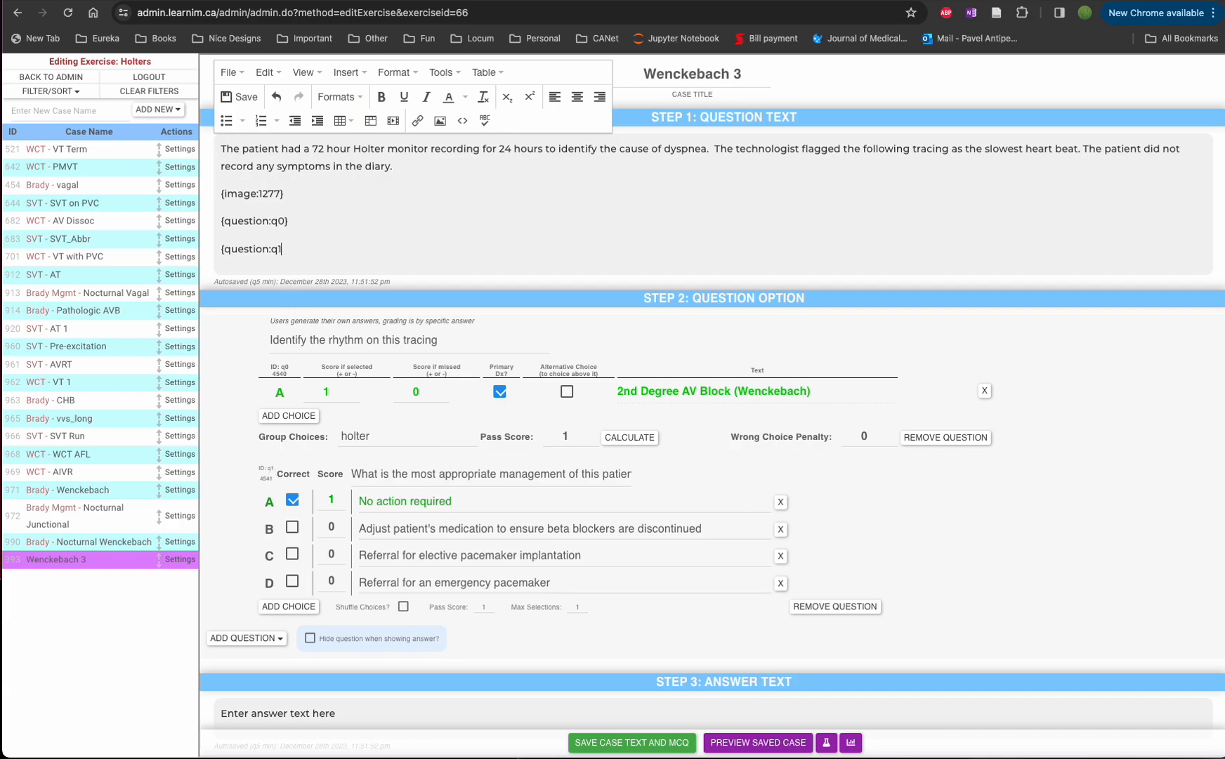
left_click(642, 745)
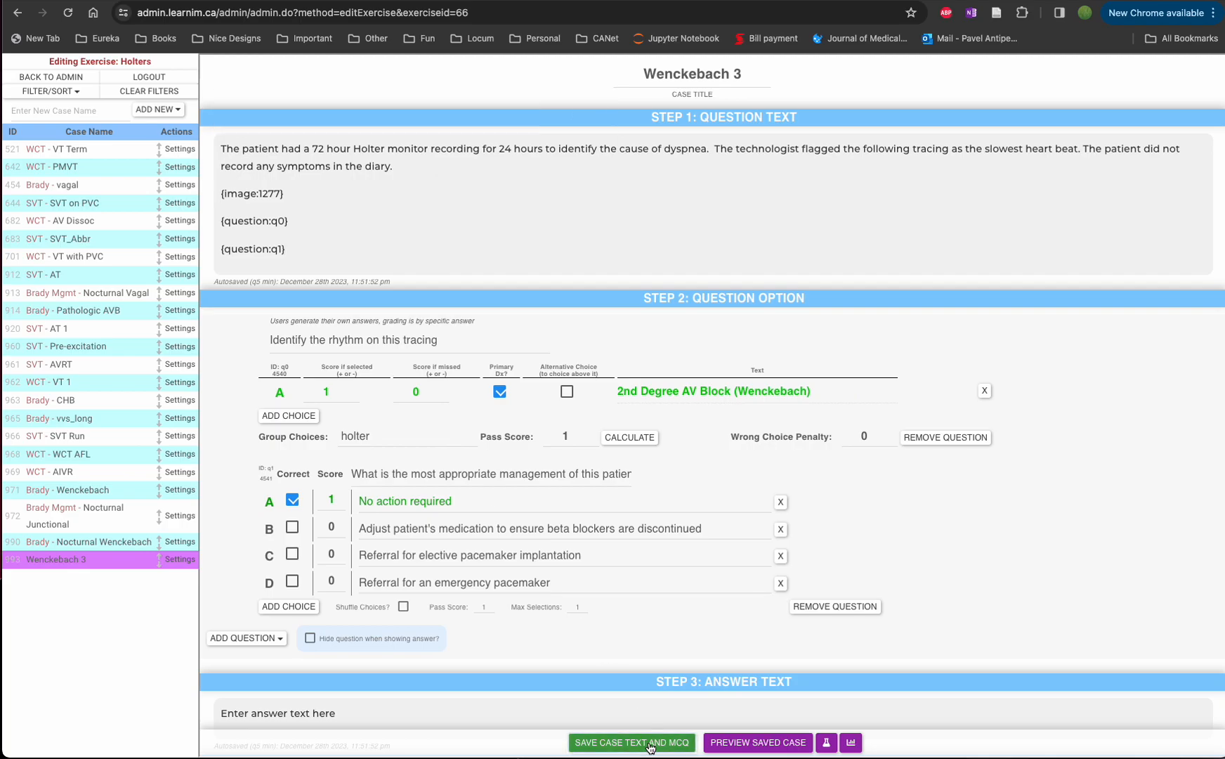
- Test the management question in the case preview by submitting the beta blocker choice, examine the scoring, and close the preview
left_click(766, 743)
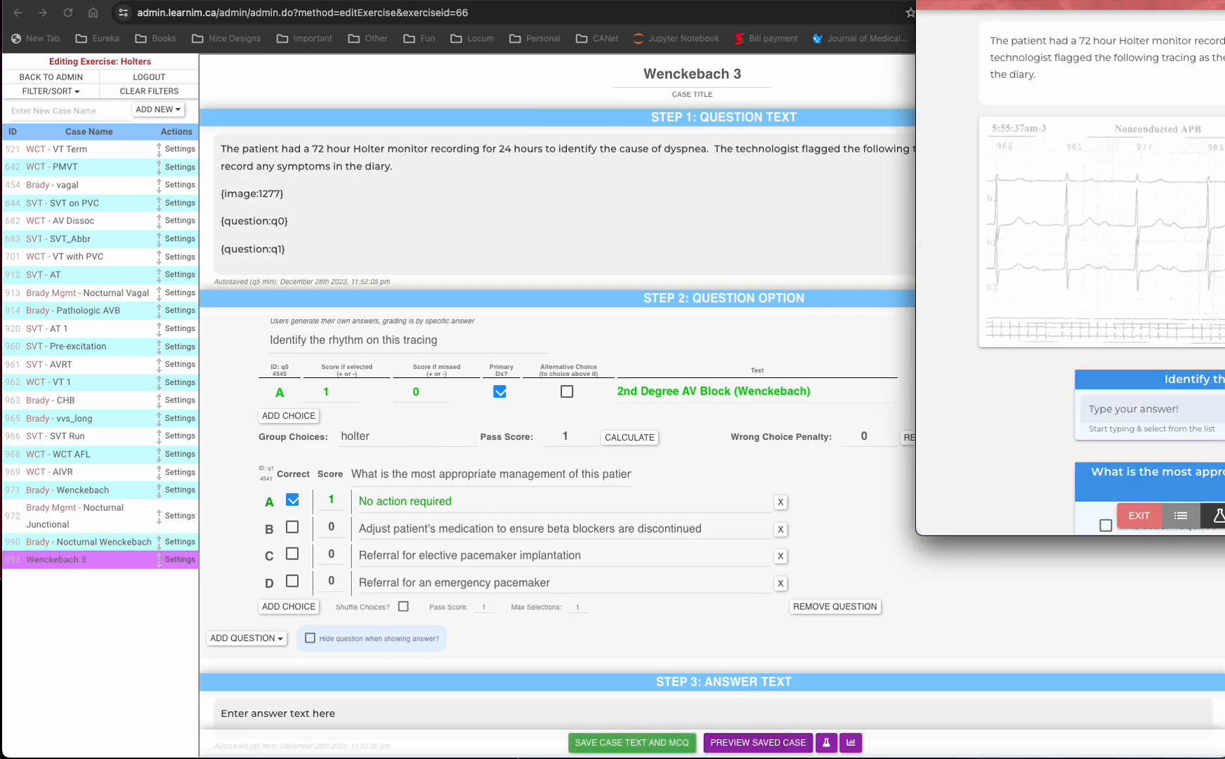
scroll(604, 314, "down", 3)
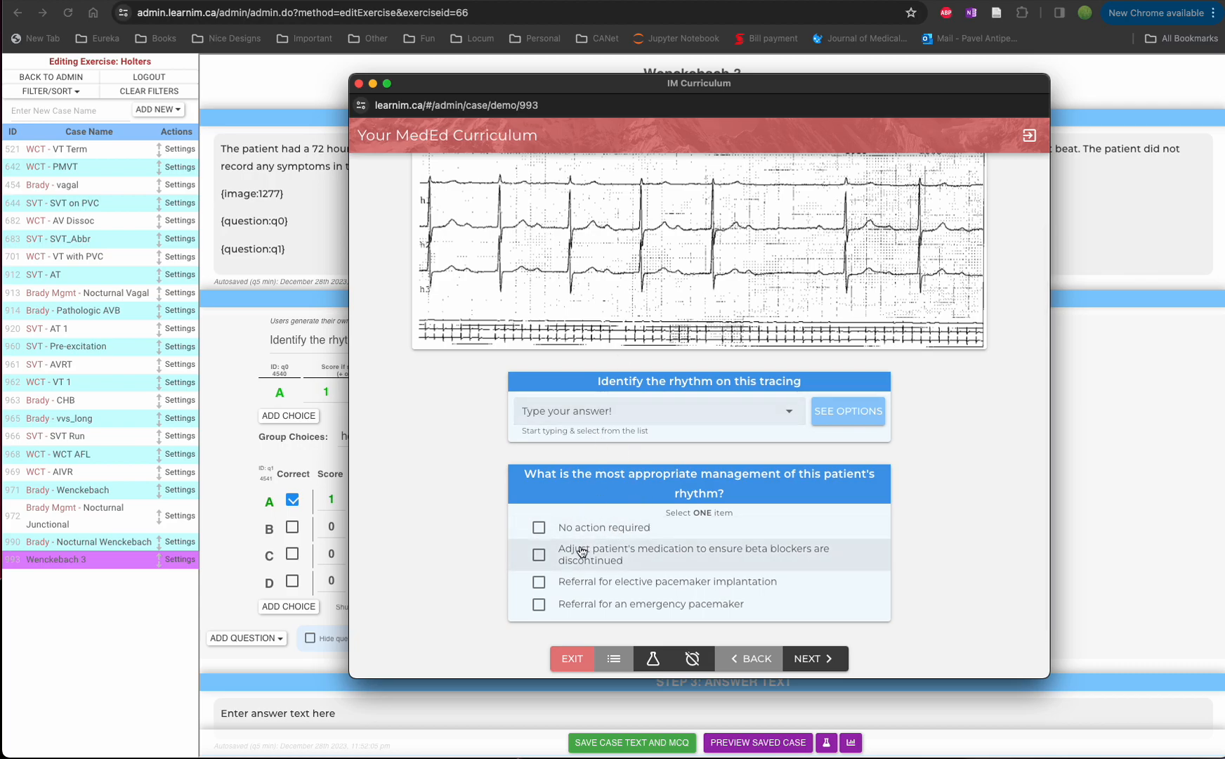
left_click(598, 528)
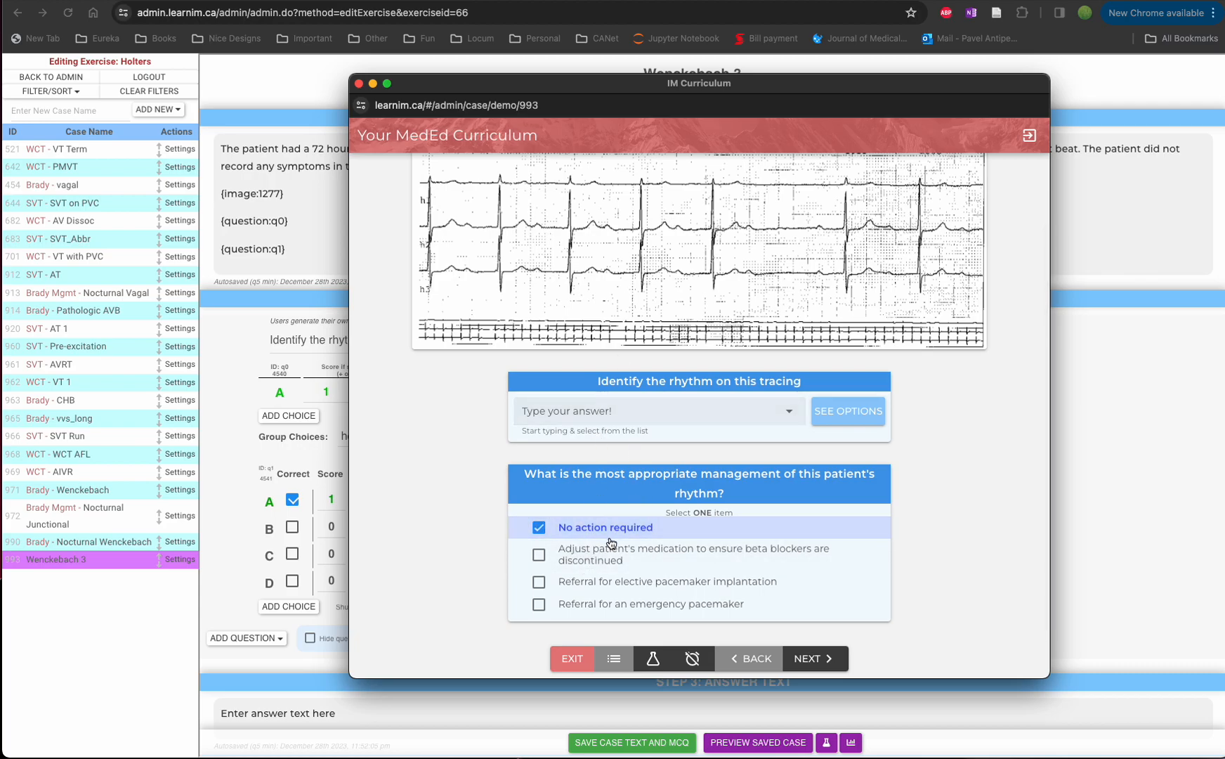
left_click(567, 554)
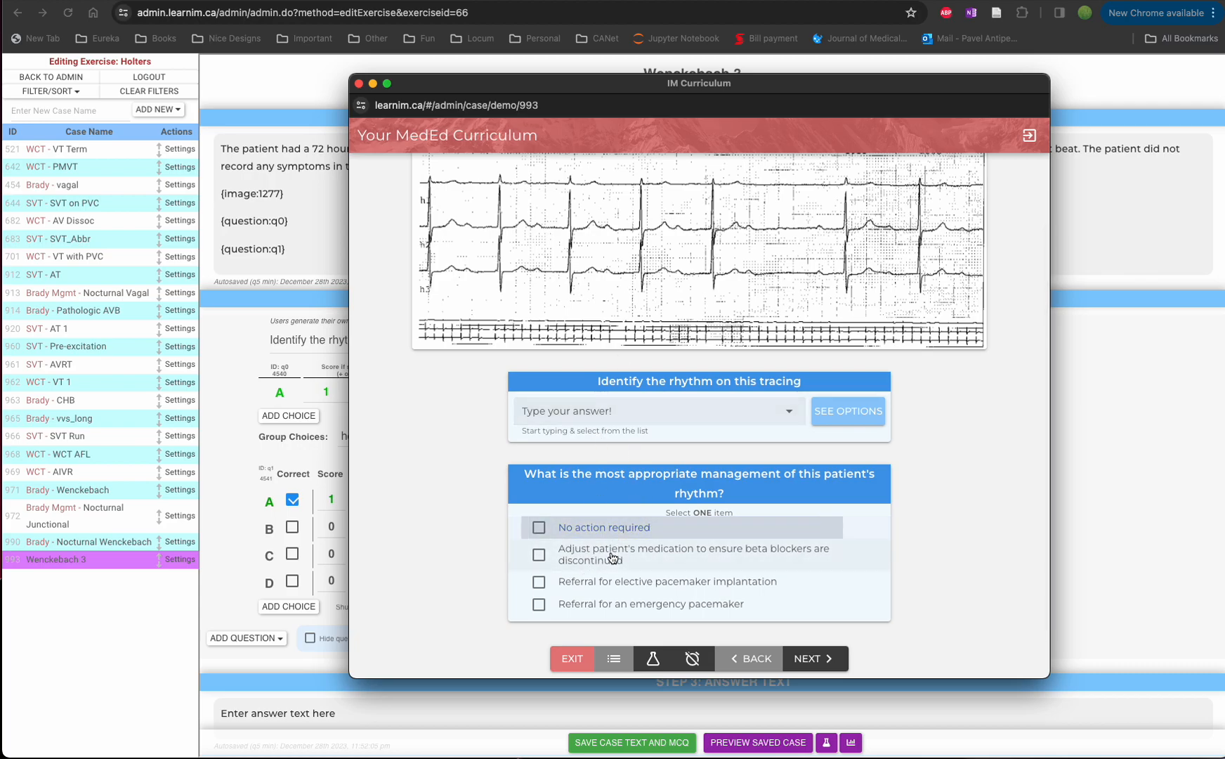
left_click(801, 654)
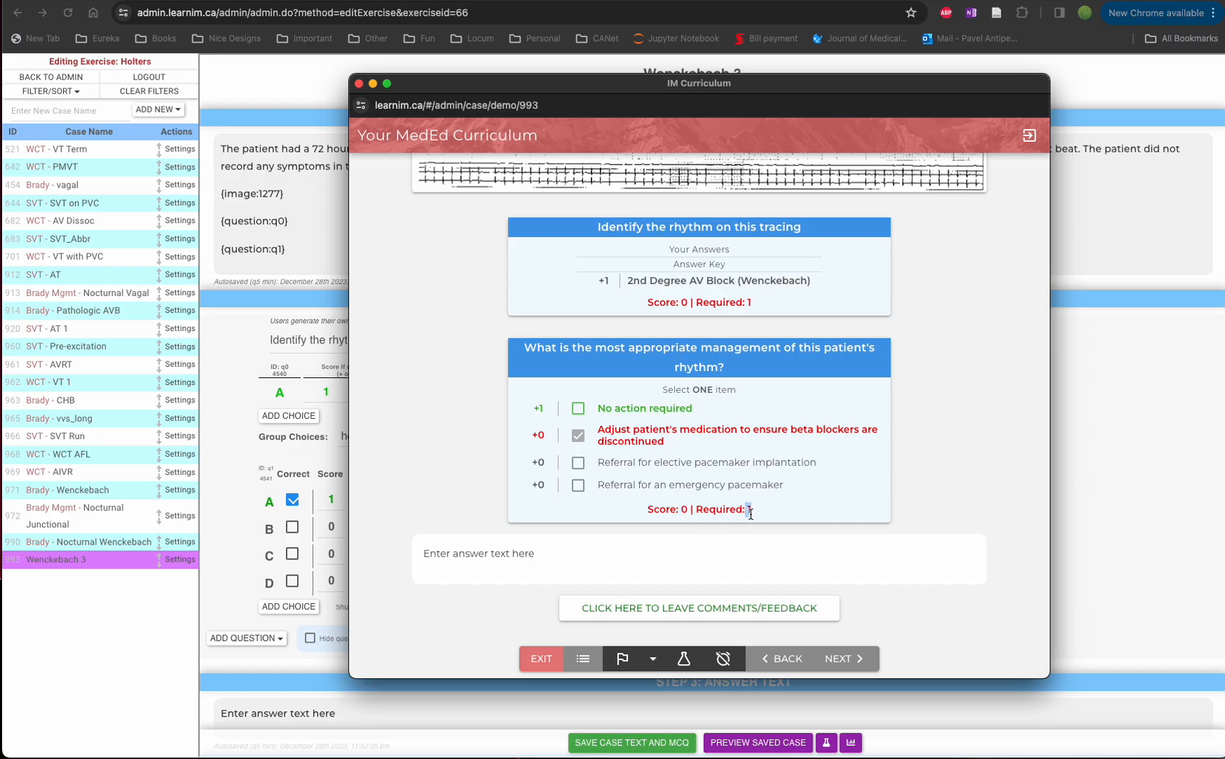
left_click(358, 82)
- Replace the placeholder answer text with a bulleted "Question 1:" explanation of prolonging PR intervals, a non-conducted P-wave and a shorter following PR, consistent with Wenckebach
scroll(385, 417, "down", 5)
left_click(385, 417)
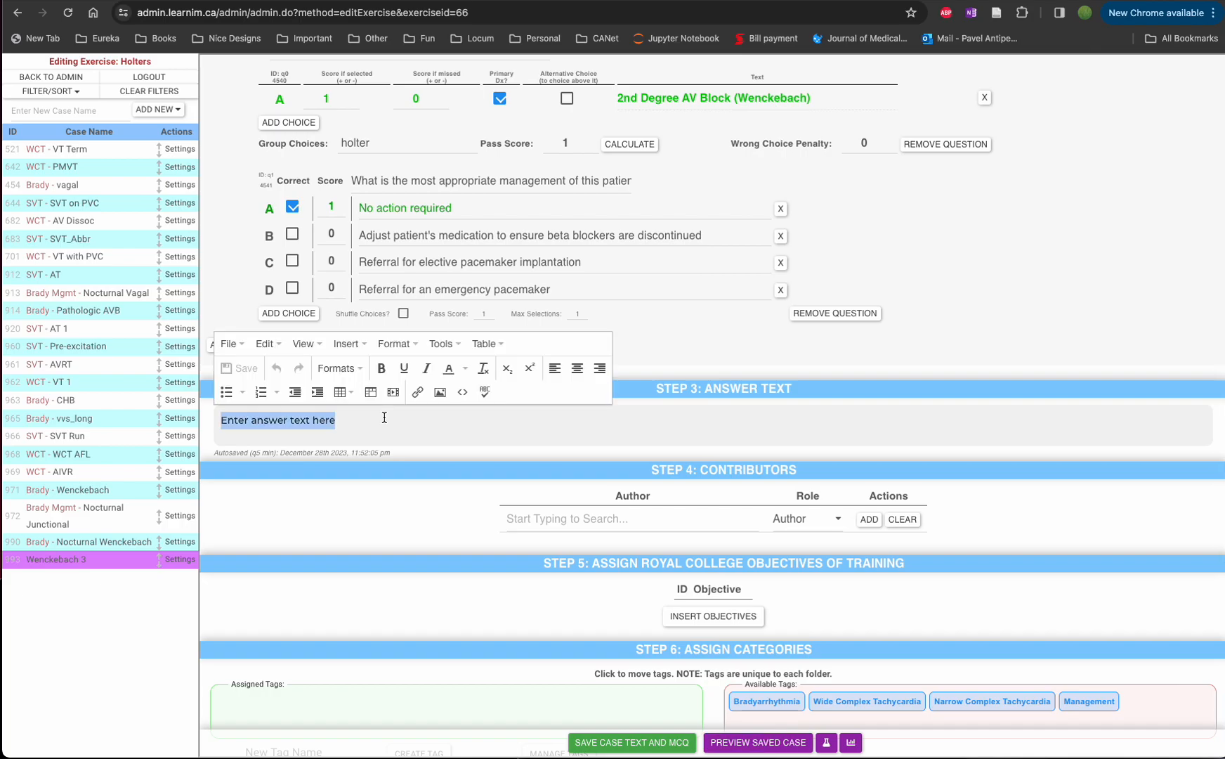
key("BackSpace")
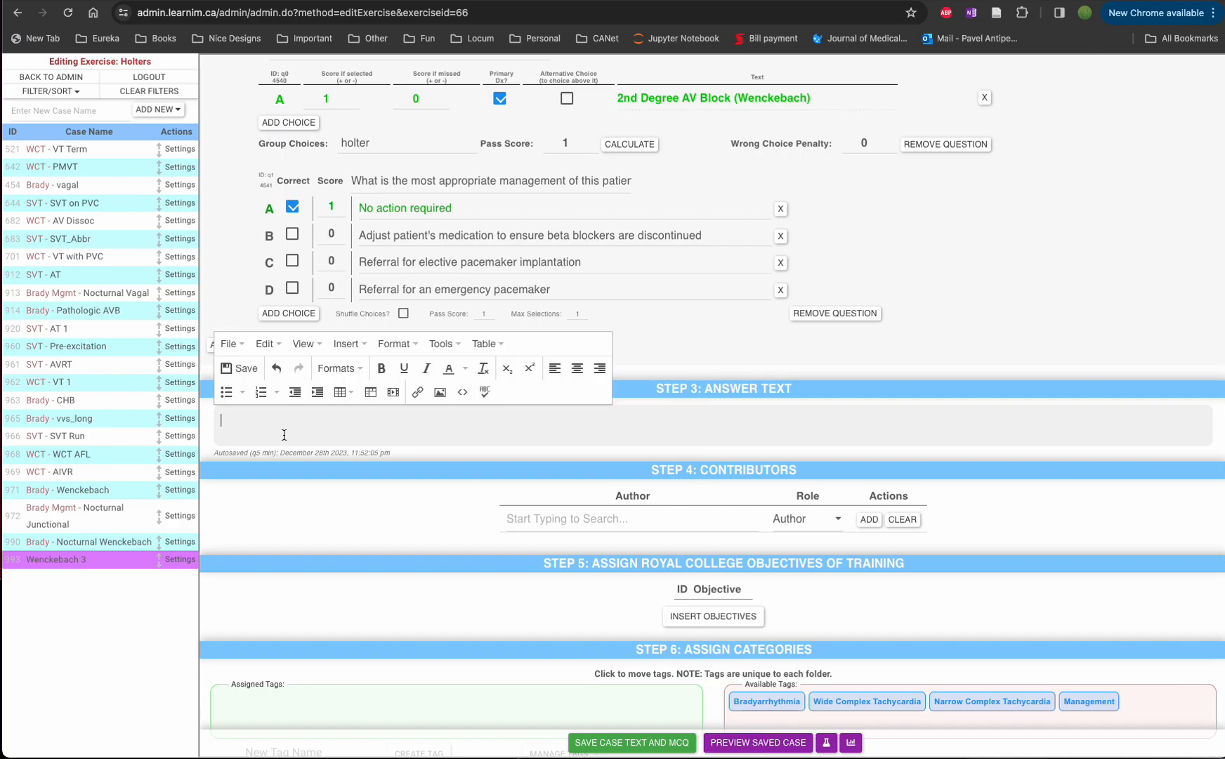
left_click(236, 397)
key("super+Tab")
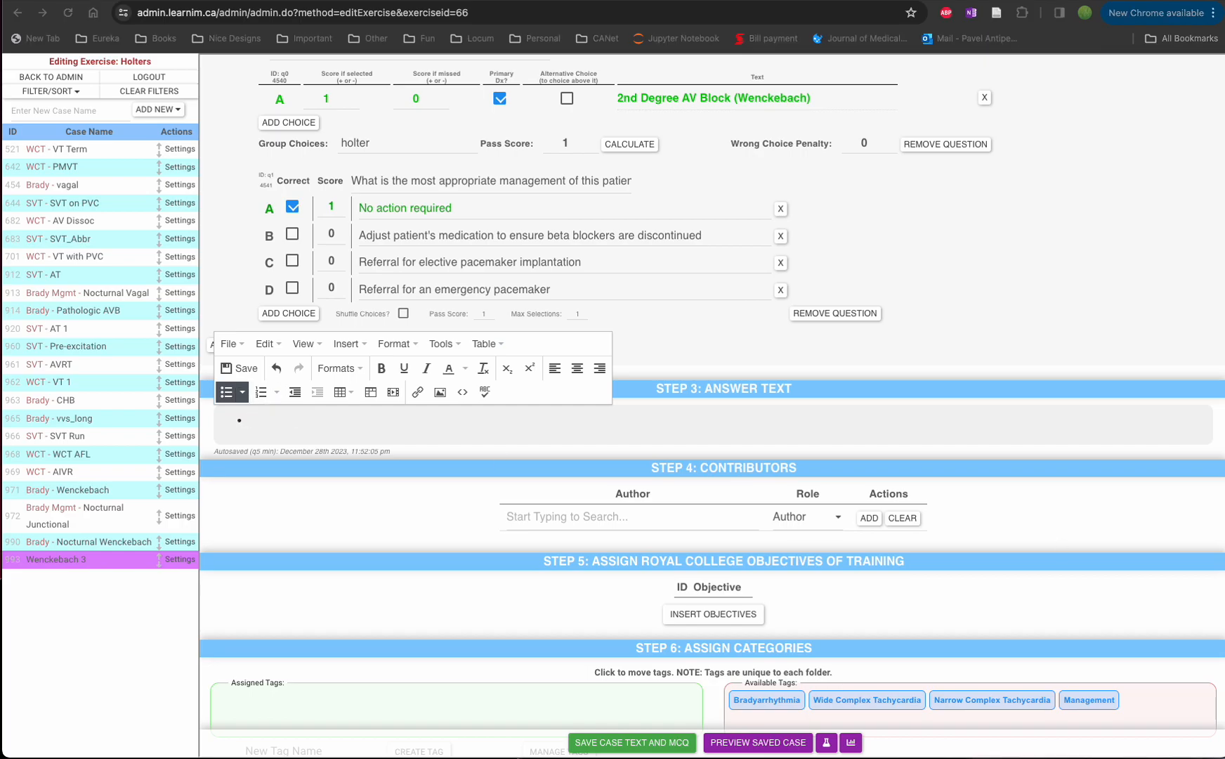
left_click(273, 429)
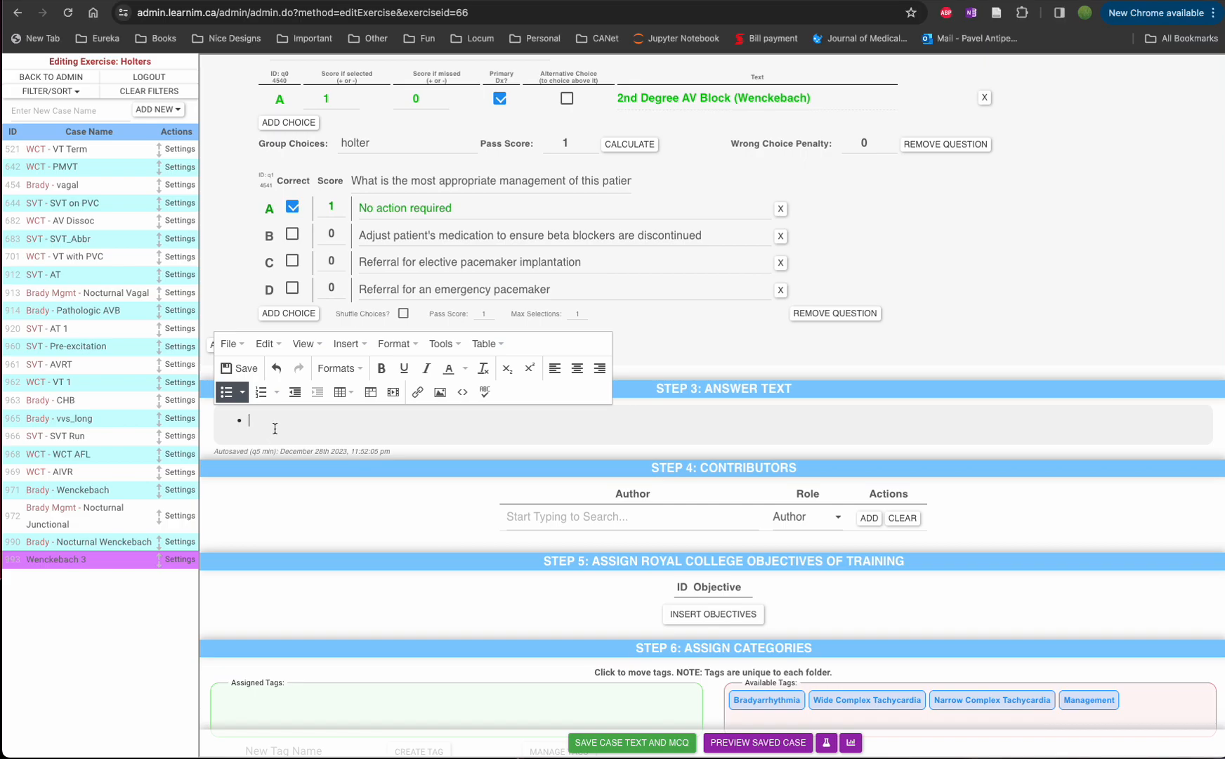
type("Question 1")
type("This tracing demonstrates sinus rhythm with prolonging PR intervals until a P-wave is non-conducted.  The following P-wave conducts with a shorter PR interval.  This is consistent with a Wenckebach pattern.")
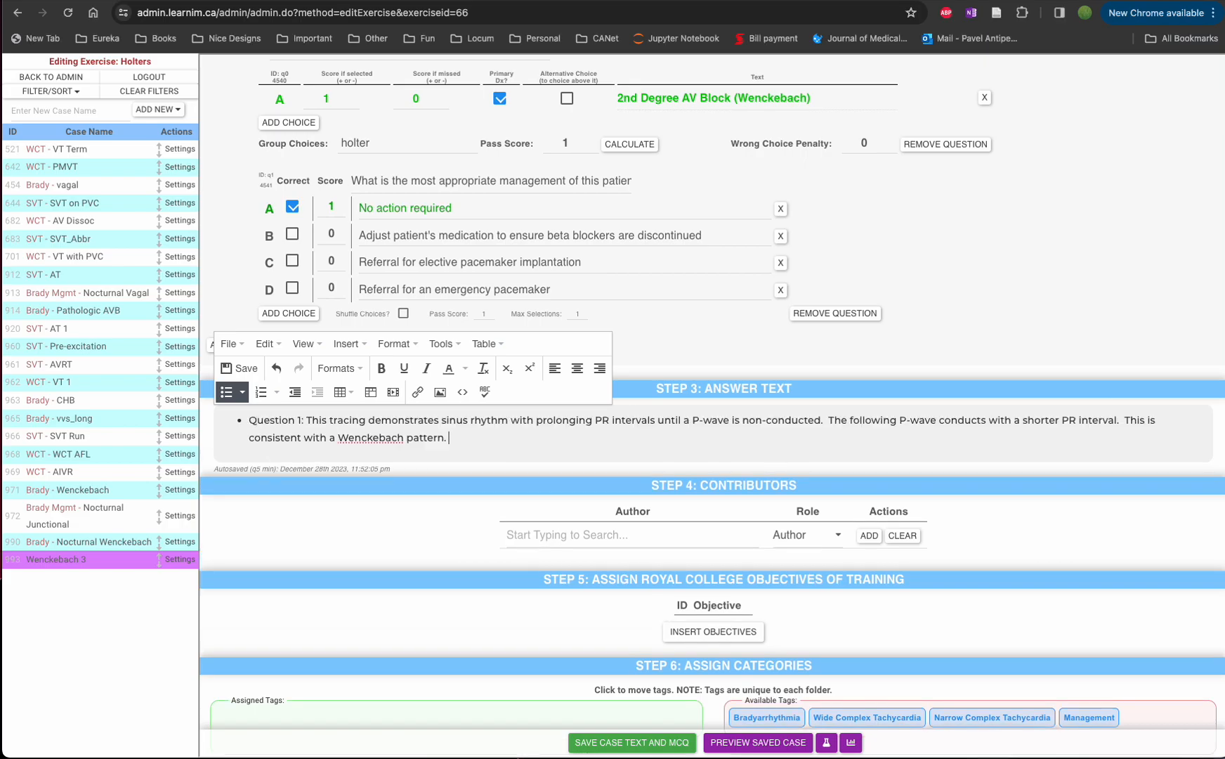
- Add a "Question 2:" bullet explaining AV node block, parasympathetically mediated nocturnal Wenckebach, no symptom rhythm correlation and unlikely symptom improvement from a pacemaker
key("Return")
type("Question 2:")
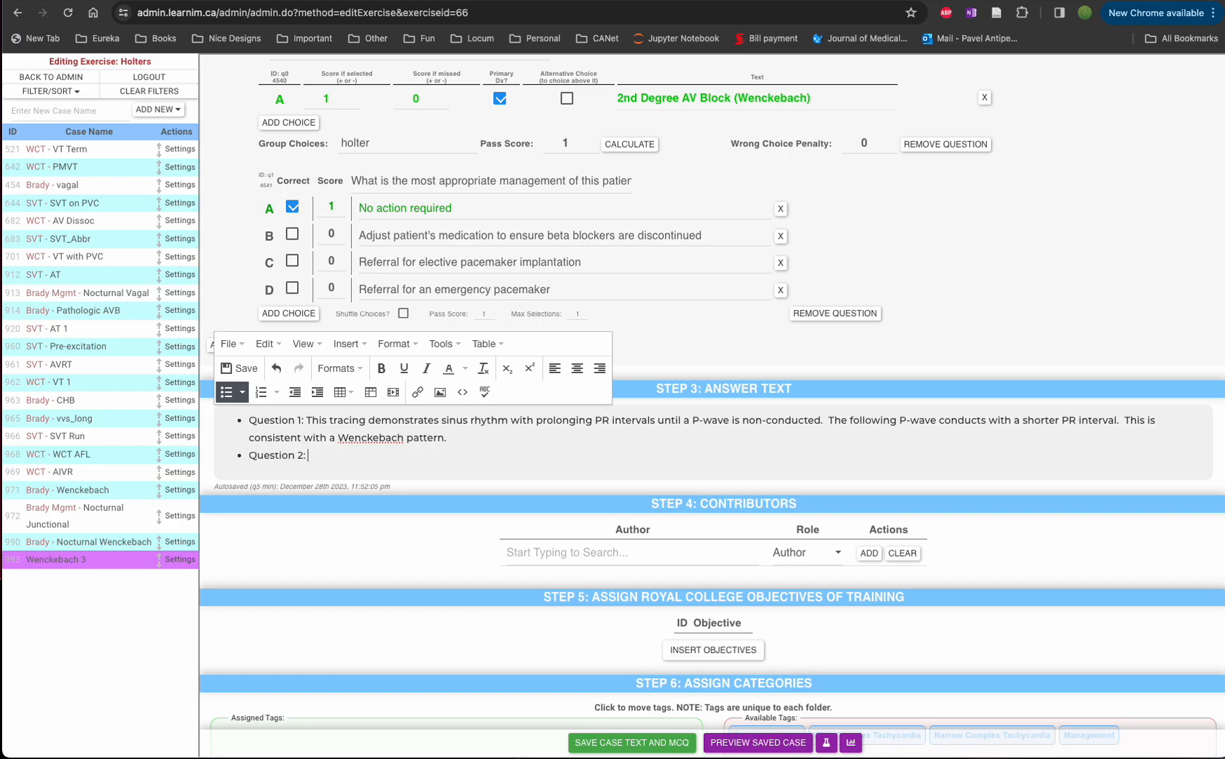
key("super+Tab")
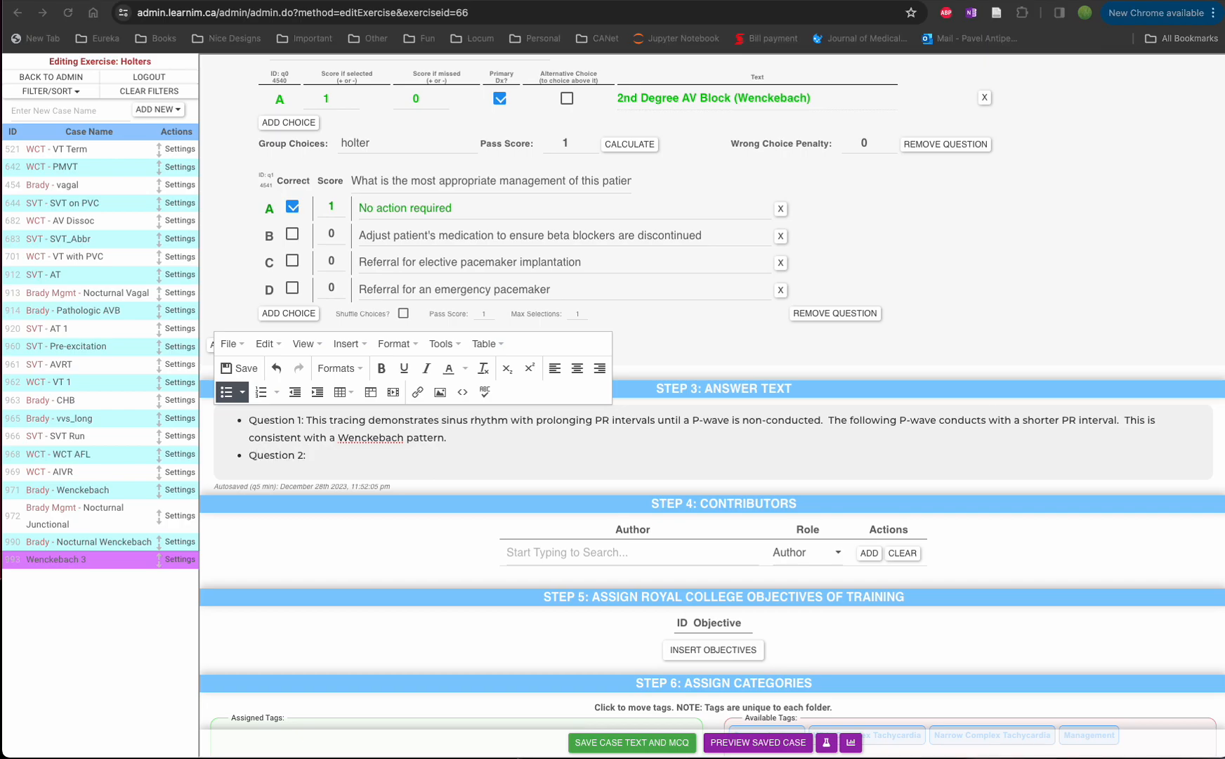
key("super+Tab")
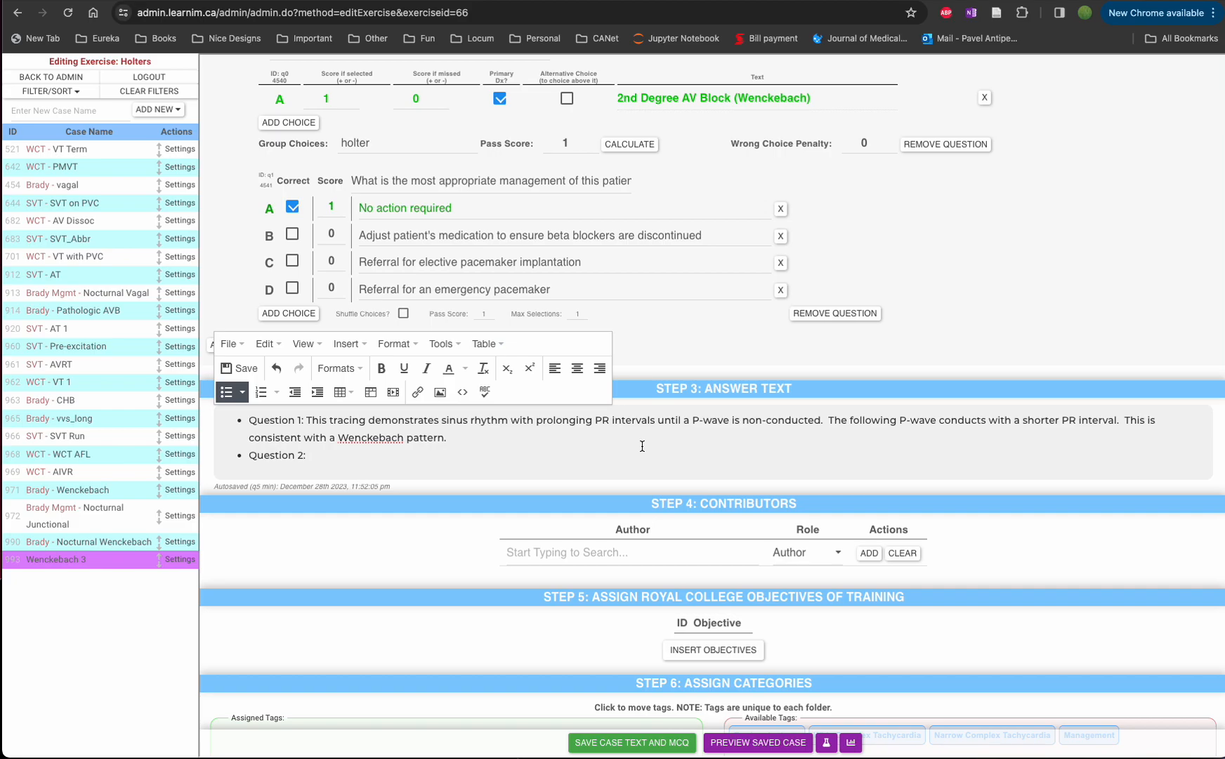
type("Wenckebach suggests that the level of block is at the AV node, and nocturnal Wenckebach is generally parasympathetically mediated.  There is no symptom rhythm correlation, and implanting a pacemaker is unlikely to improve his symptoms.")
- Make the "Question 1:" and "Question 2:" labels bold in the answer text
left_click_drag(301, 421, 248, 420)
key("super+b")
left_click(305, 455)
left_click_drag(305, 455, 243, 458)
key("super+b")
- Insert {image:1278}, the tag for Wenckebach-2A.png, below the bulleted explanations and save the answer text
left_click(674, 472)
key("Return")
key("Return")
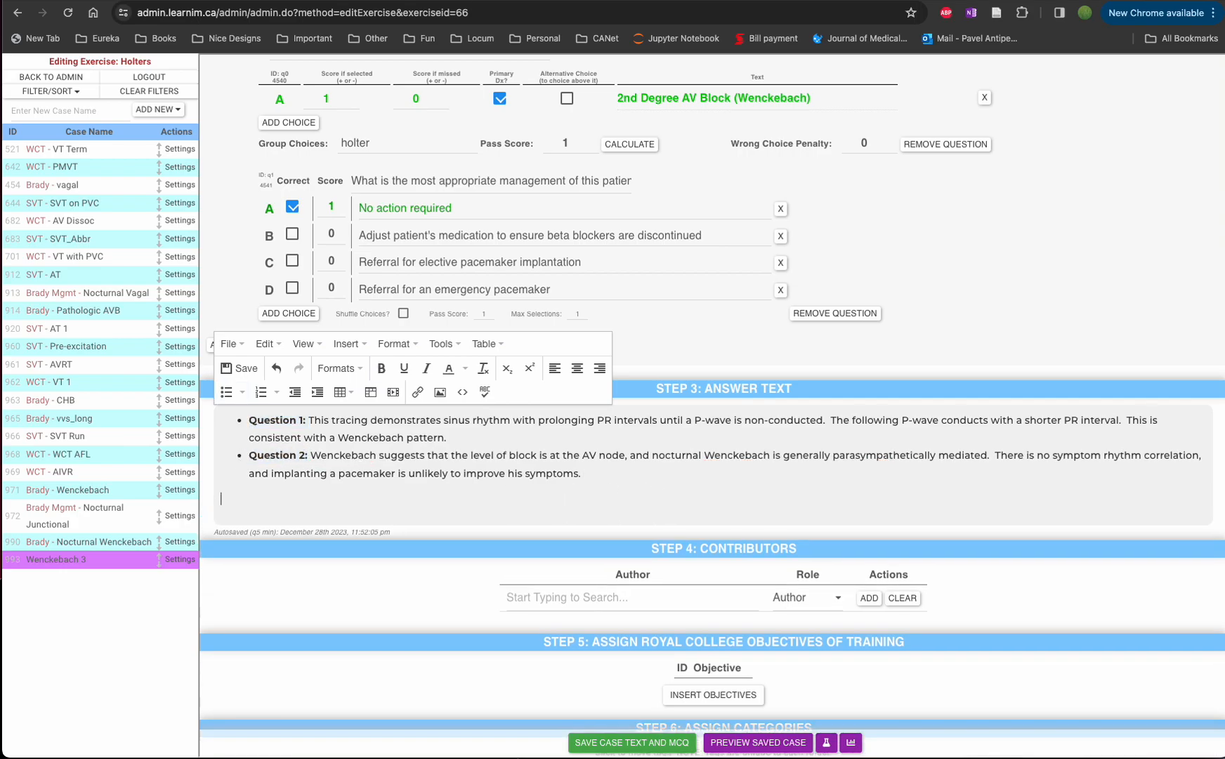
type("{image:")
scroll(665, 521, "down", 5)
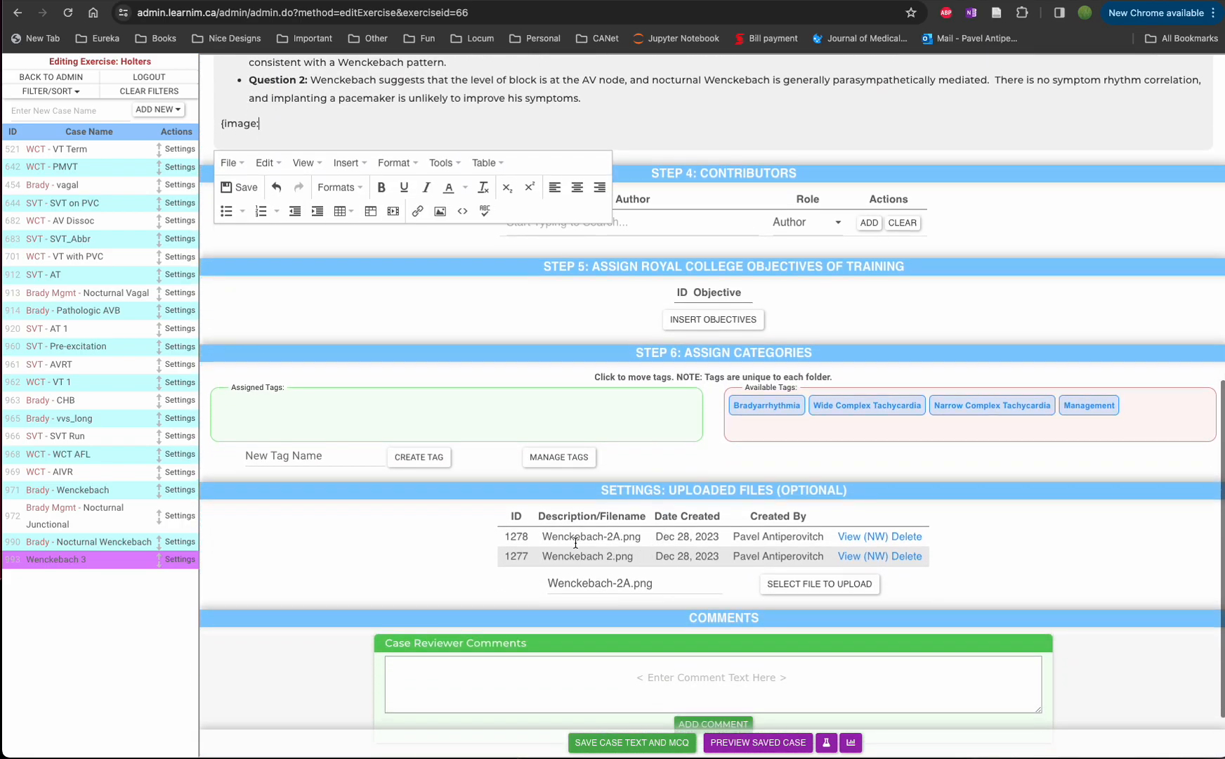
scroll(510, 536, "up", 5)
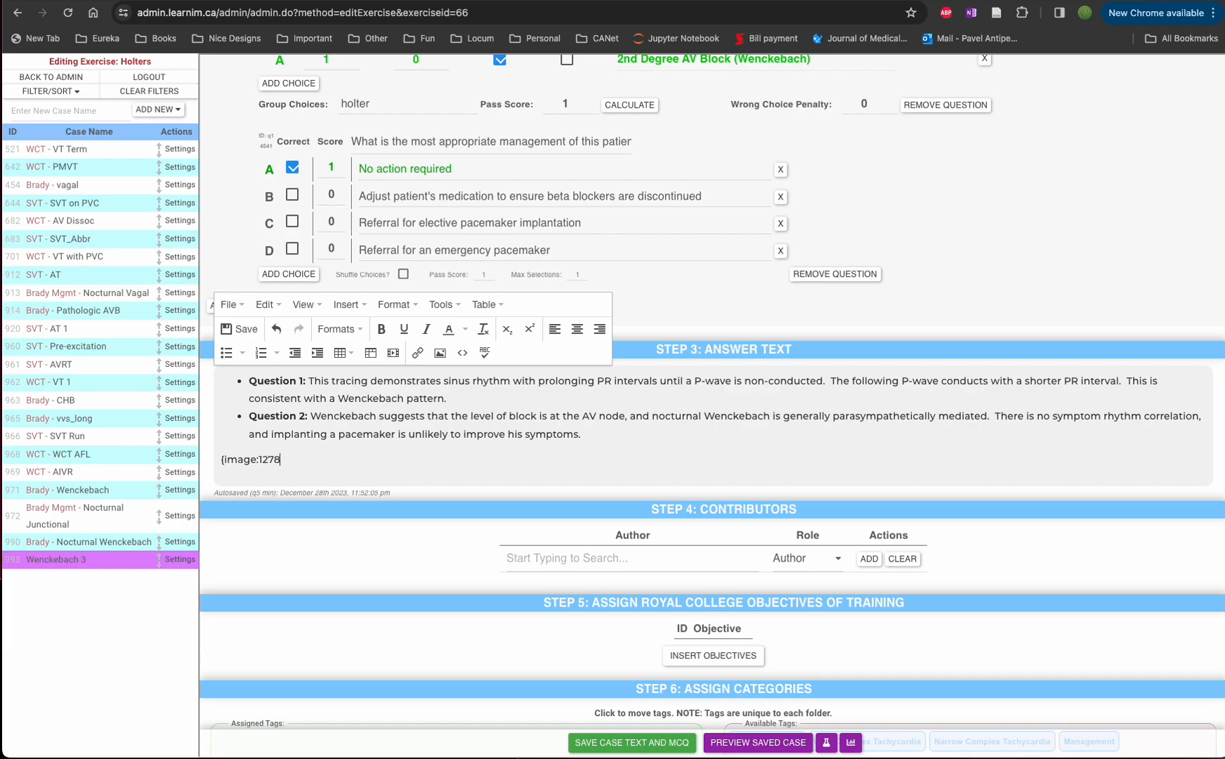
left_click(239, 329)
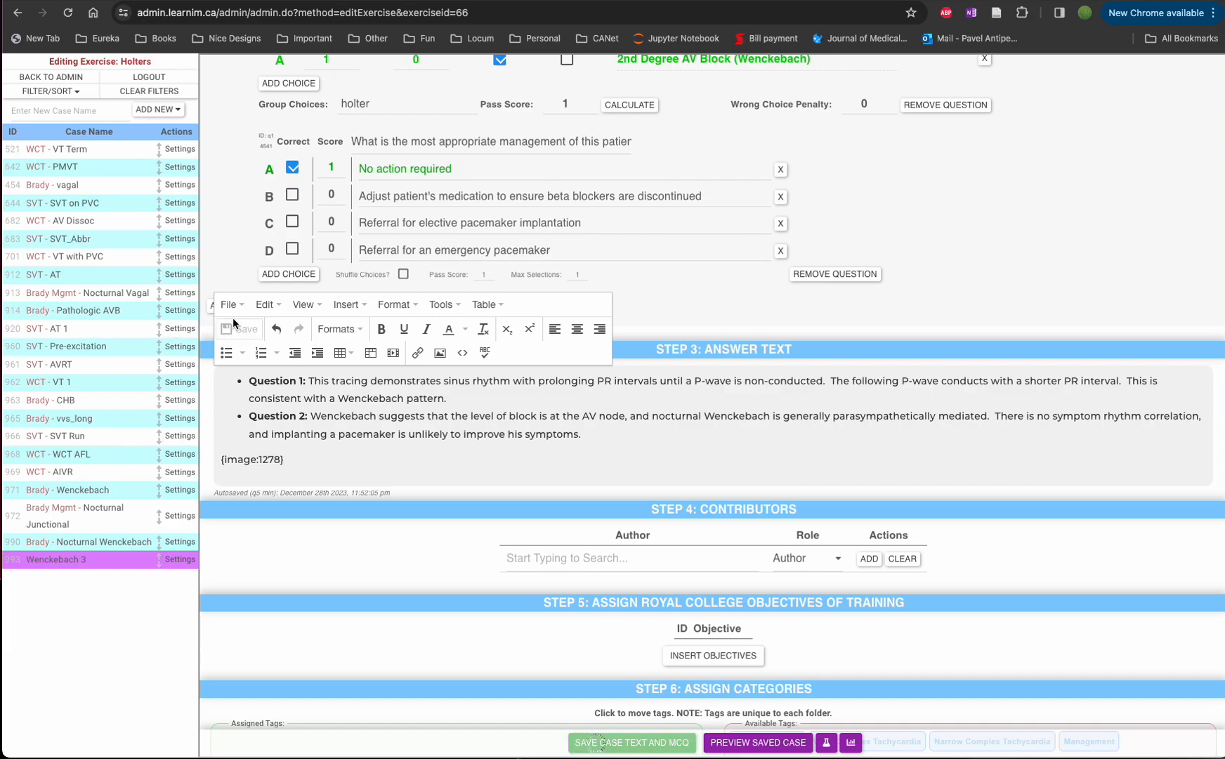
- Add a bold "Further Reading:" heading with an empty bullet under it below the {image:1278} tag
left_click(311, 460)
key("Return")
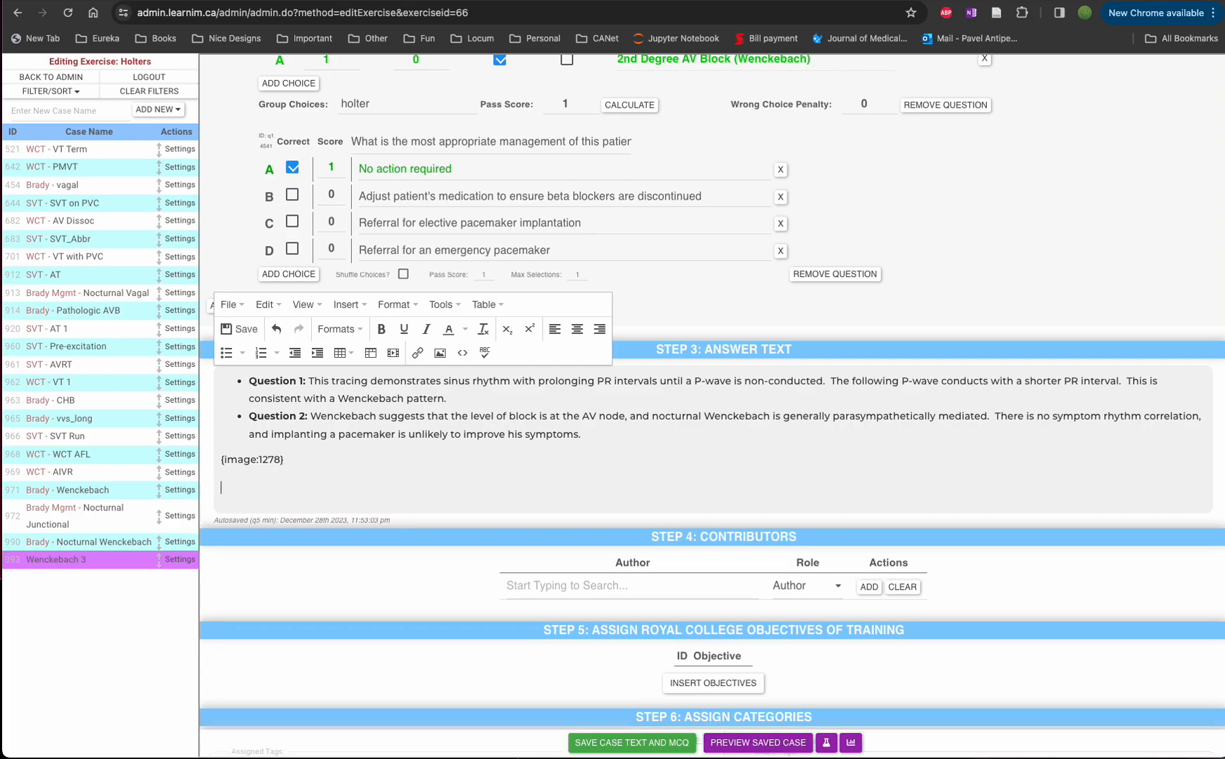
type("Further REadi")
key("BackSpace")
type("eading:")
key("Return")
left_click(225, 352)
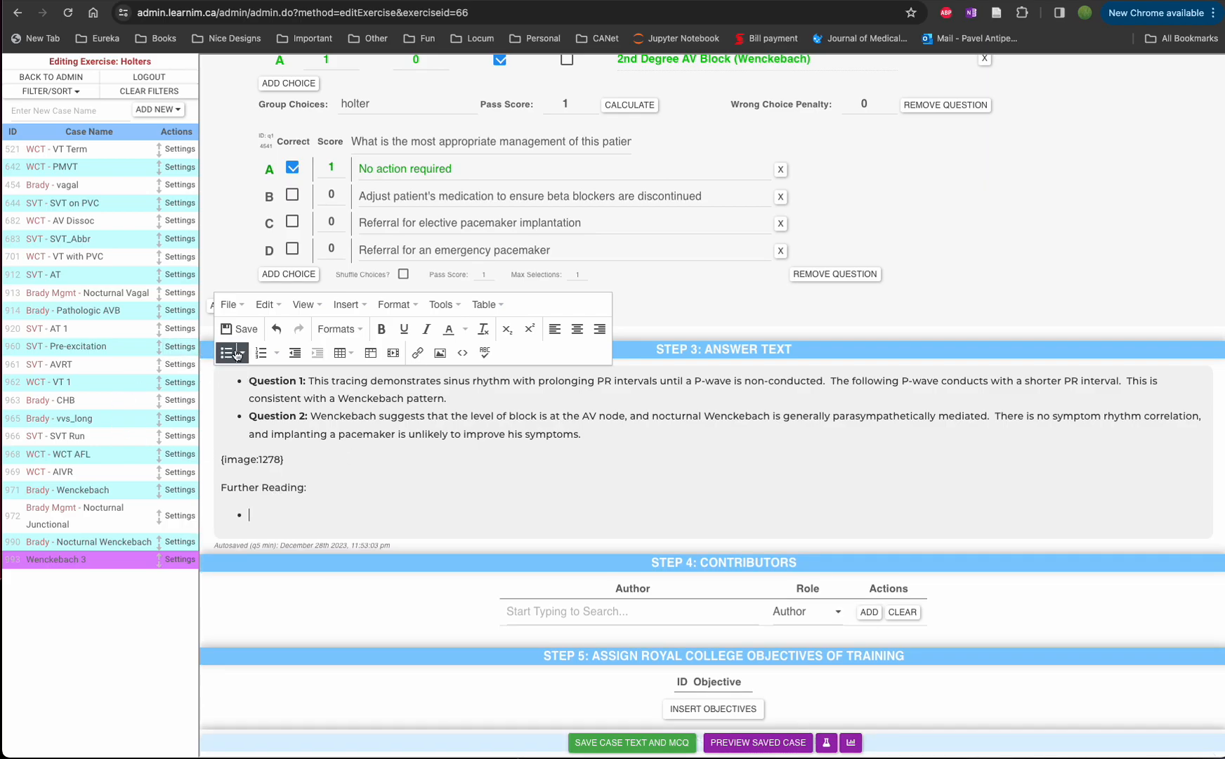
left_click_drag(309, 487, 218, 488)
key("super+b")
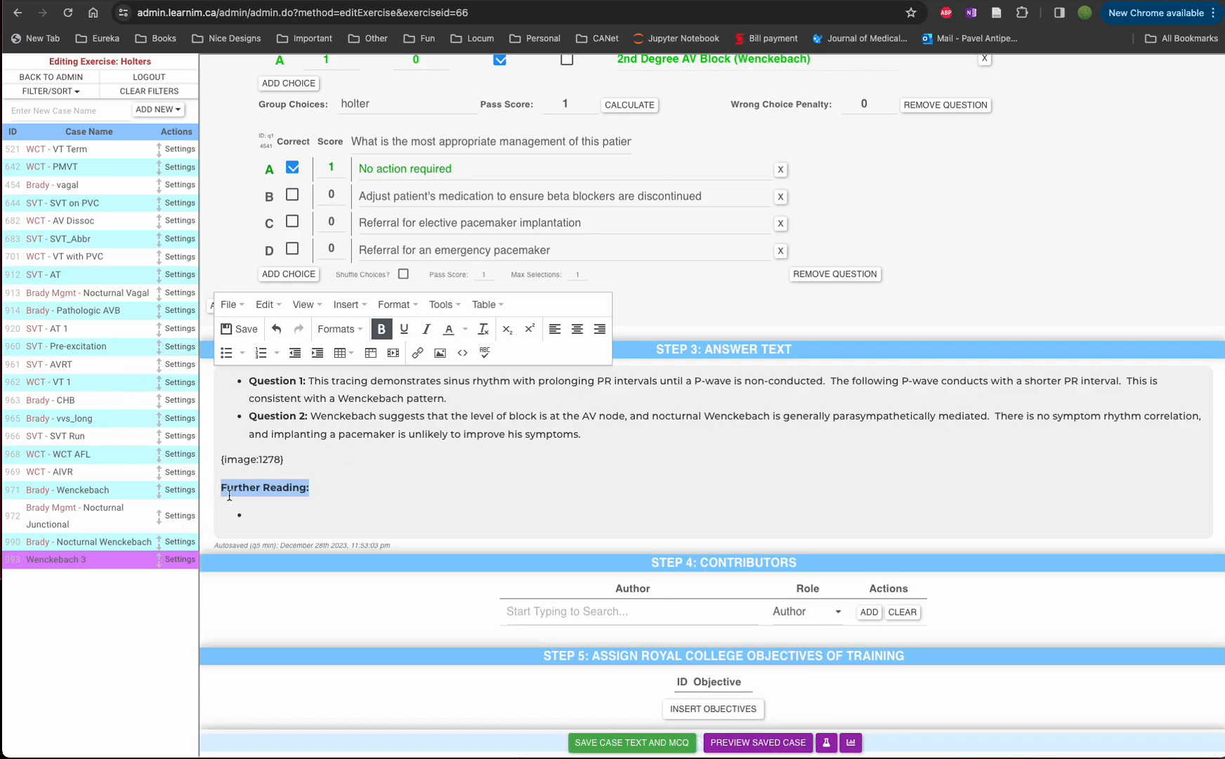
- Delete the "Further Reading:" heading and its empty bullet from the answer text
left_click(271, 518)
key("BackSpace")
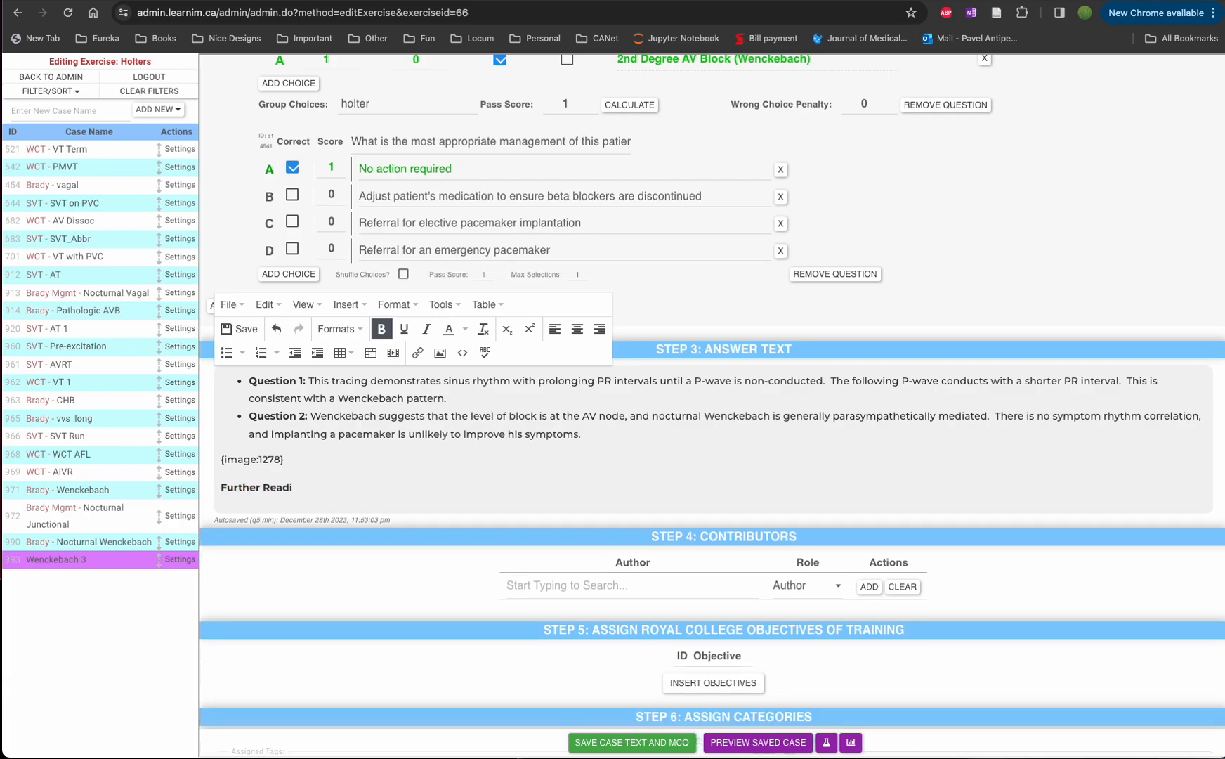
key("BackSpace")
key("BackSpace")
key("BackSpace")
key("BackSpace")
key("BackSpace")
key("BackSpace")
key("BackSpace")
key("BackSpace")
key("BackSpace")
- Save the case, open its preview and submit the beta blocker choice for the management question
left_click(610, 743)
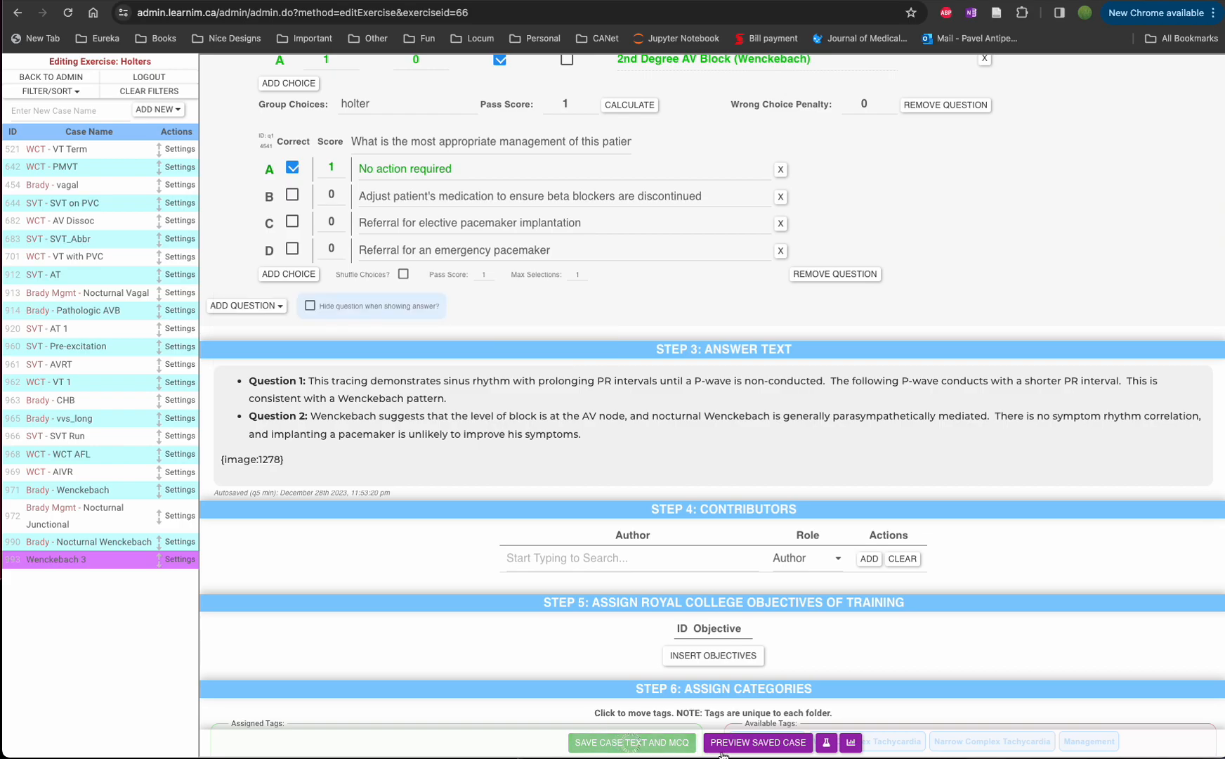
left_click(746, 745)
mouse_move(1184, 0)
left_mouse_down()
mouse_move(538, 94)
mouse_move(529, 79)
left_mouse_up()
scroll(572, 396, "down", 5)
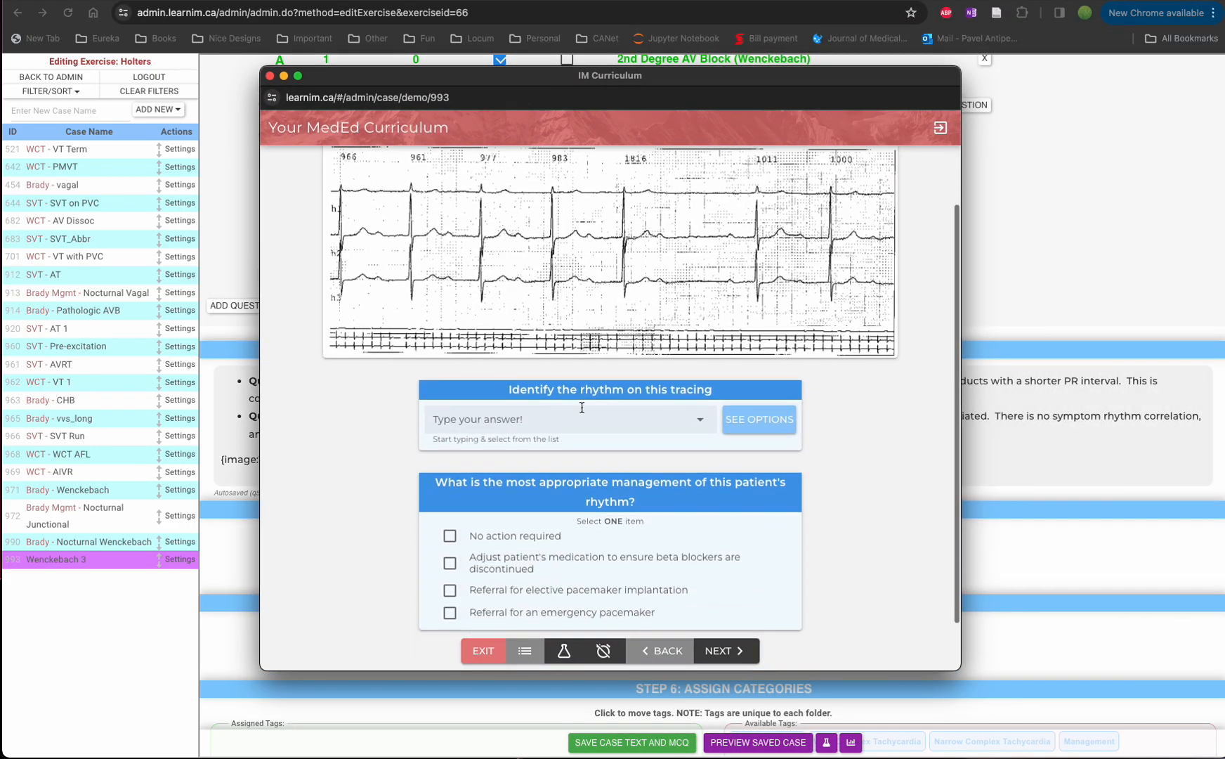
left_click(520, 503)
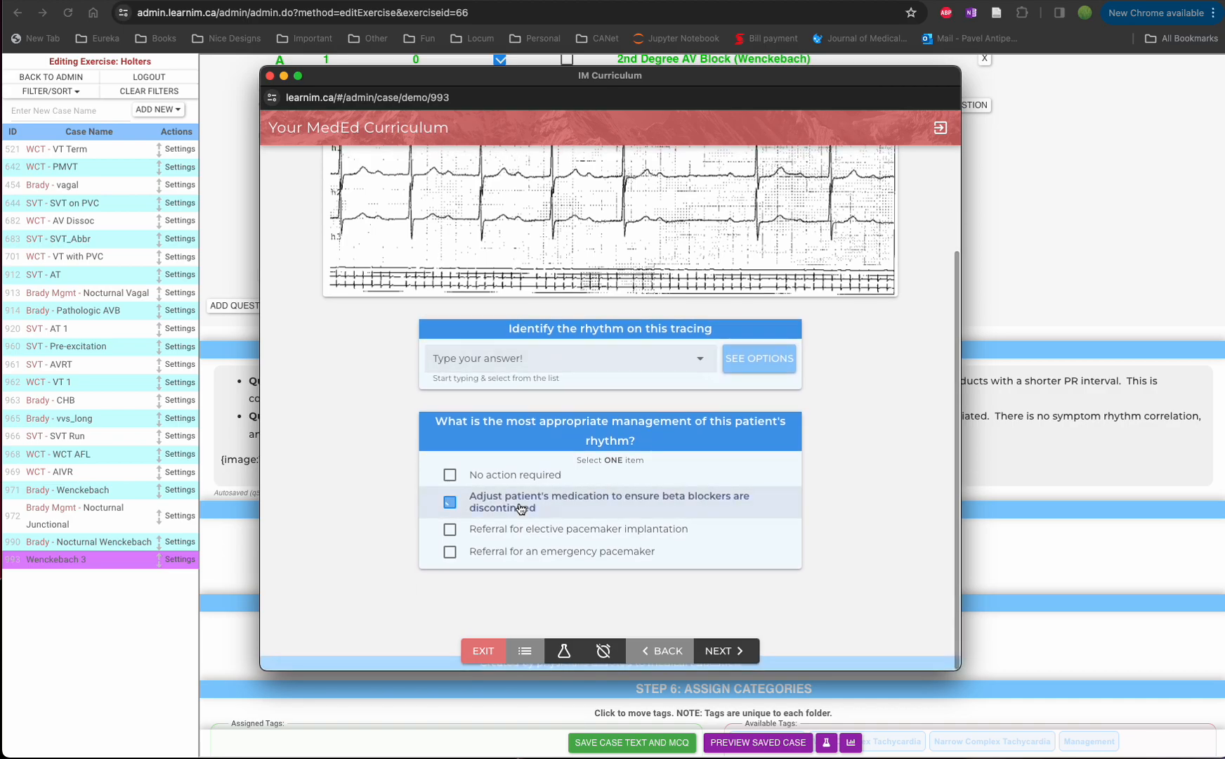
left_click(739, 652)
- Examine the scoring, bulleted explanations and answer image in the preview, and close it
scroll(673, 538, "up", 10)
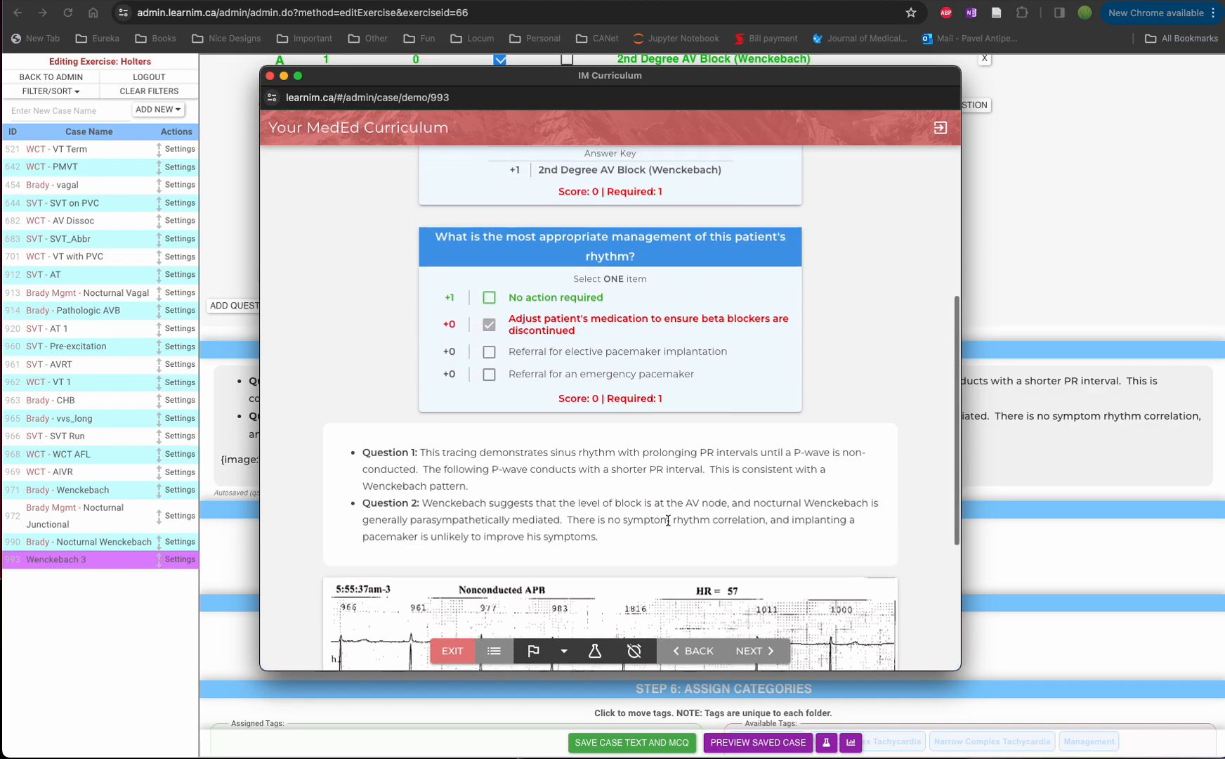
scroll(654, 410, "up", 3)
scroll(655, 379, "down", 10)
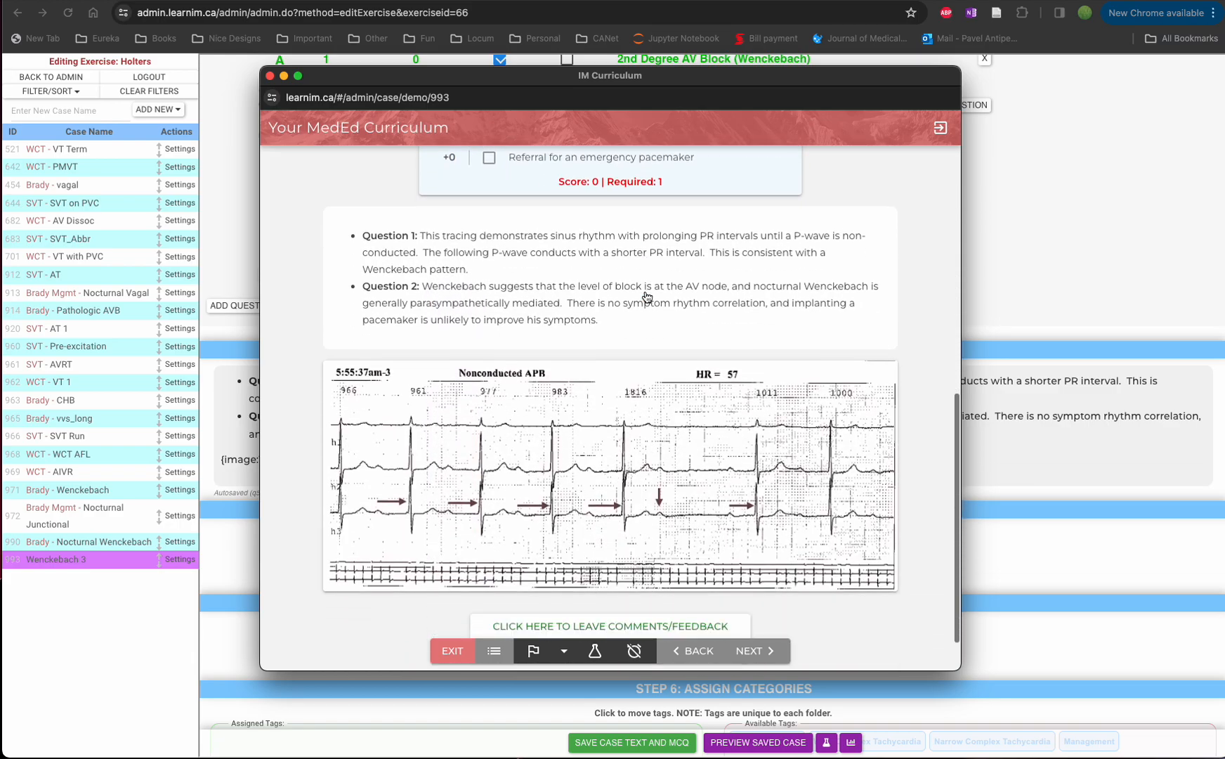
left_click_drag(419, 216, 534, 302)
left_click(552, 310)
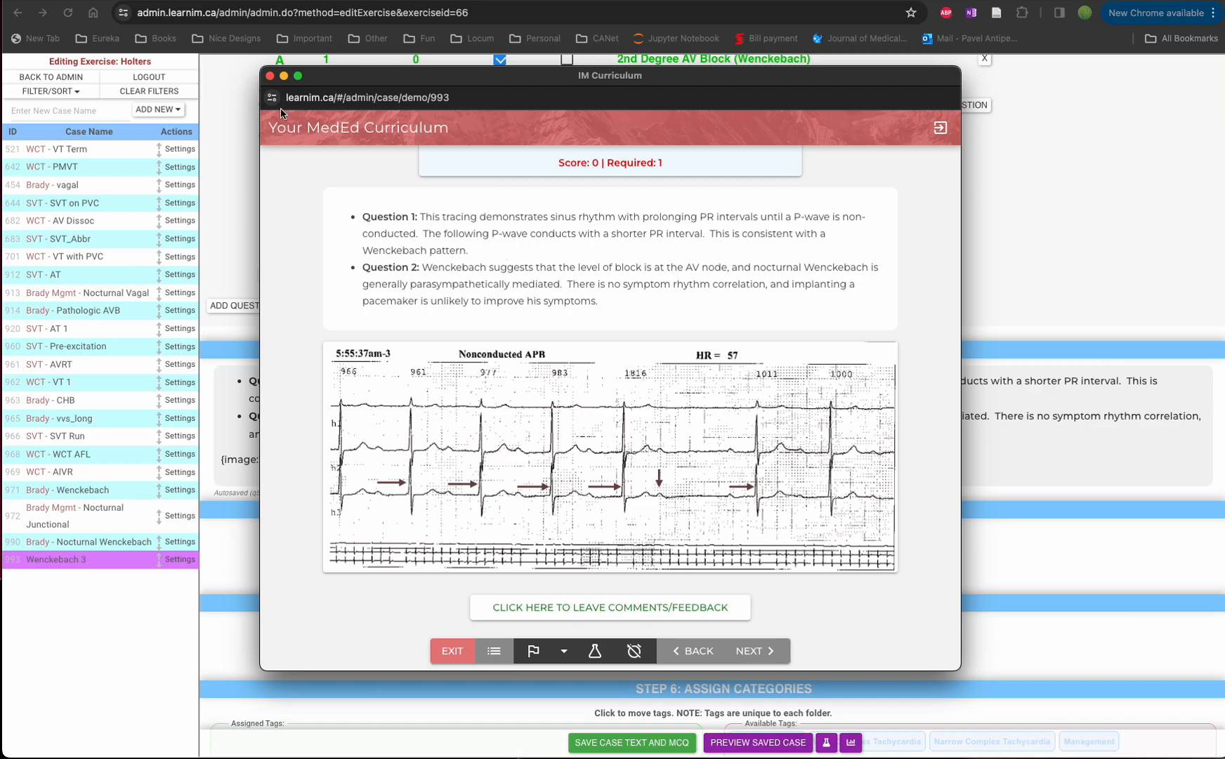
left_click(269, 77)
- Search for the case writer by first name and add that person as a contributor with the Author role
left_click(518, 436)
scroll(518, 477, "down", 1)
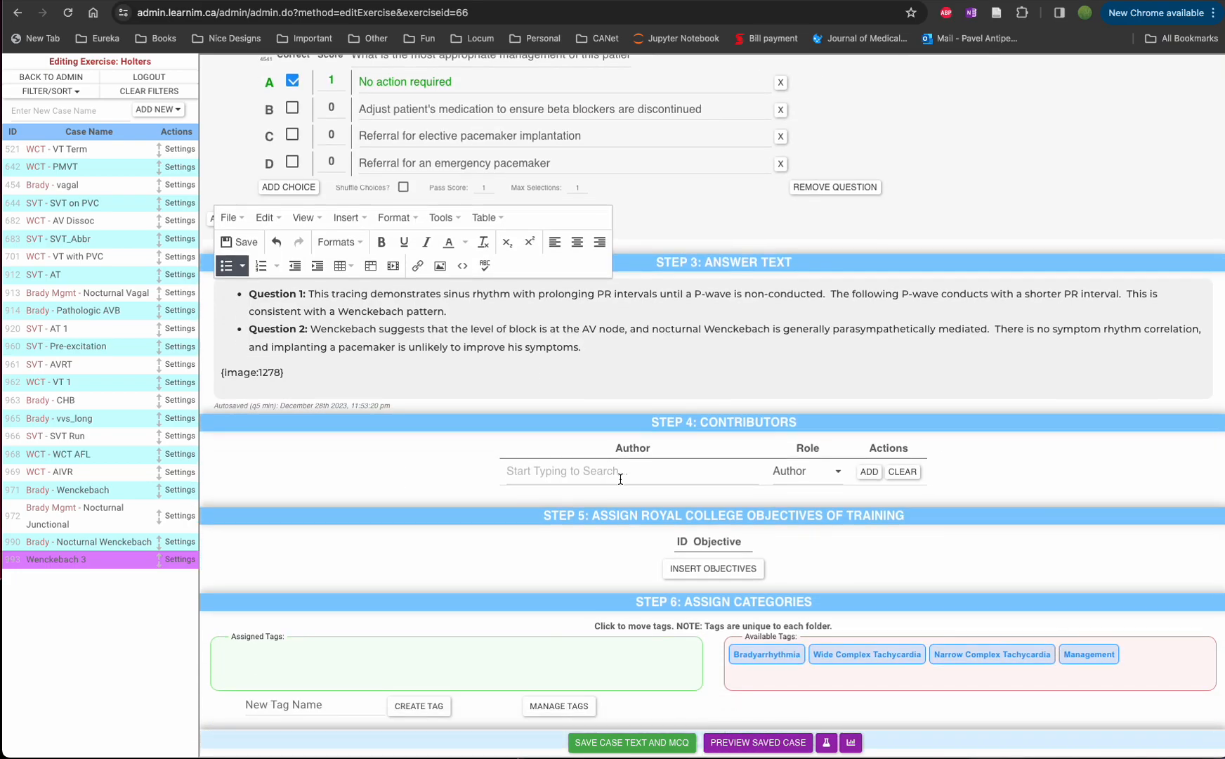
left_click(609, 477)
type("pavel")
left_click(612, 503)
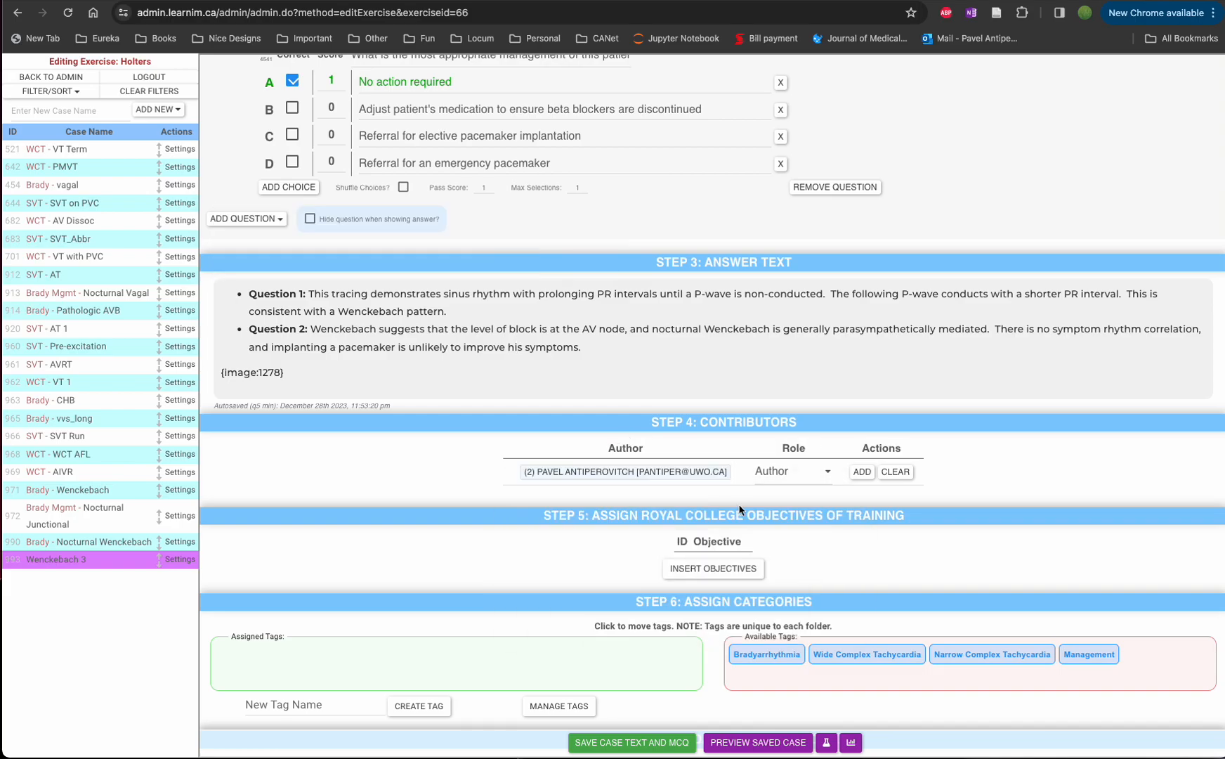
left_click(861, 472)
- View the roles available for an additional contributor and leave the selection at Author
left_click(656, 492)
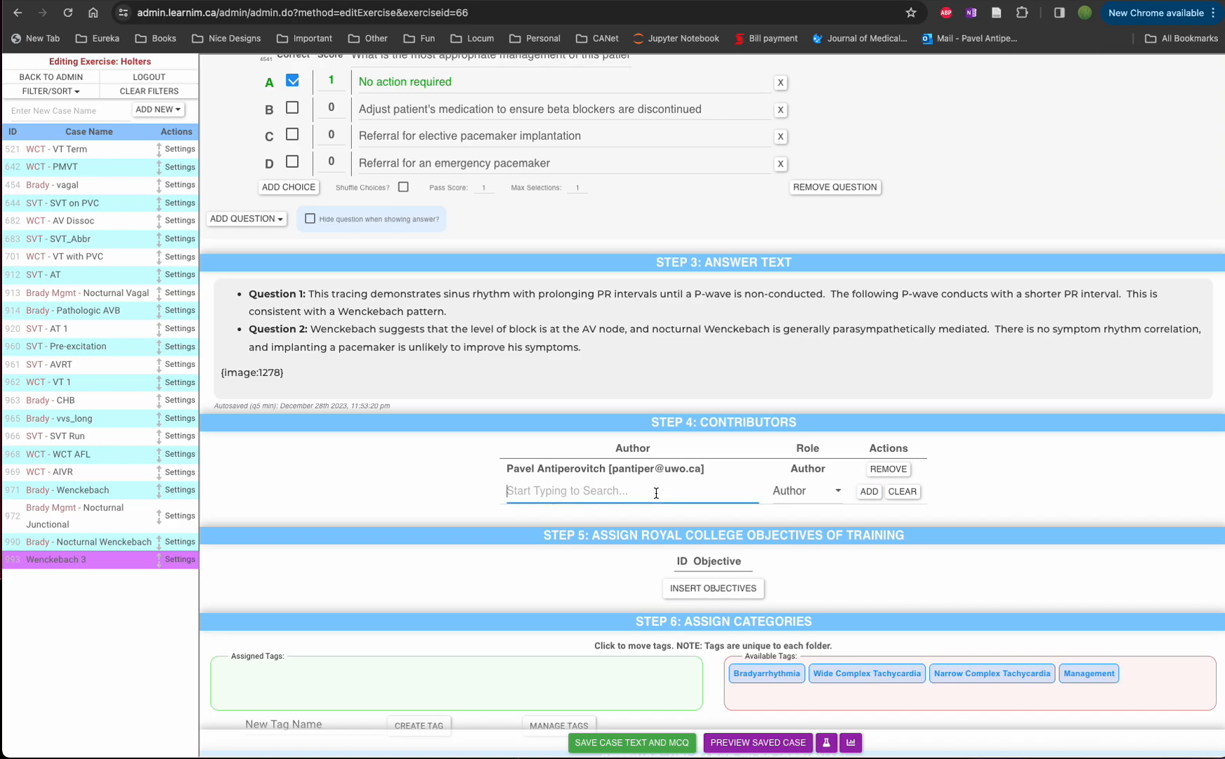
left_click(803, 500)
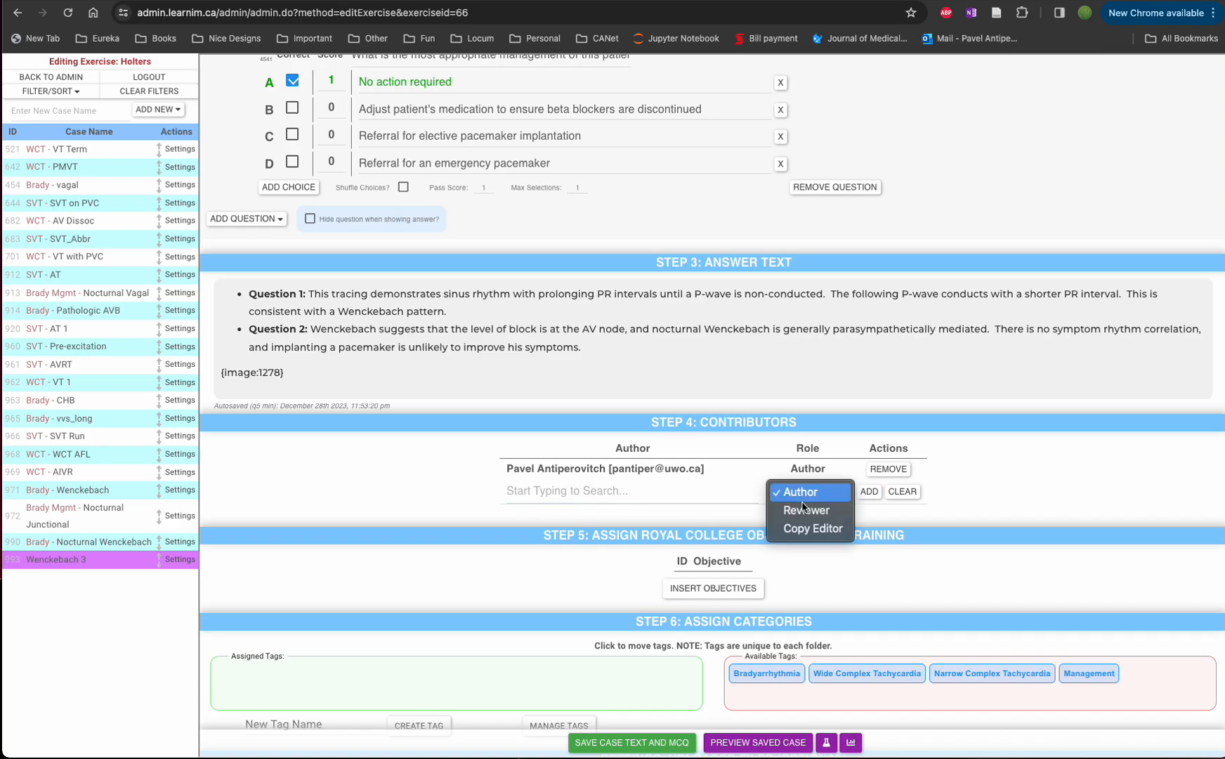
left_click(900, 510)
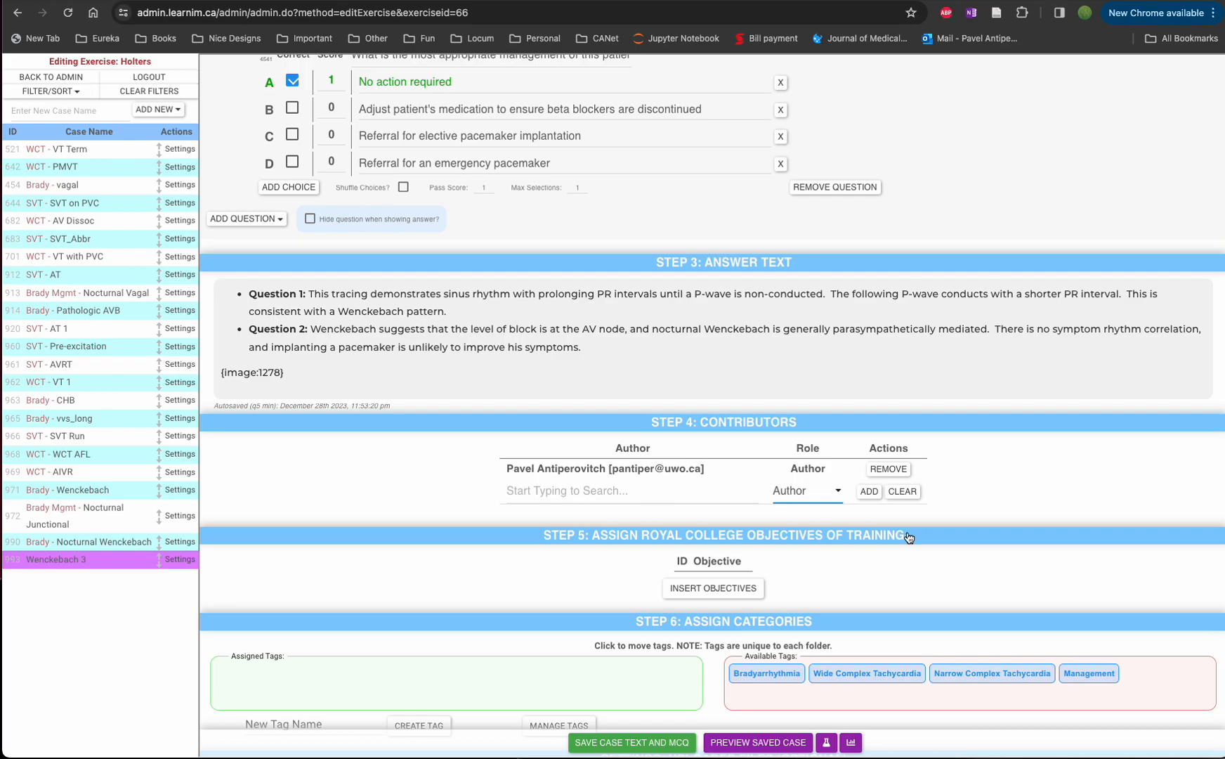
- Assign the Bradyarrhythmia and Management tags to the case and save it
scroll(846, 567, "down", 5)
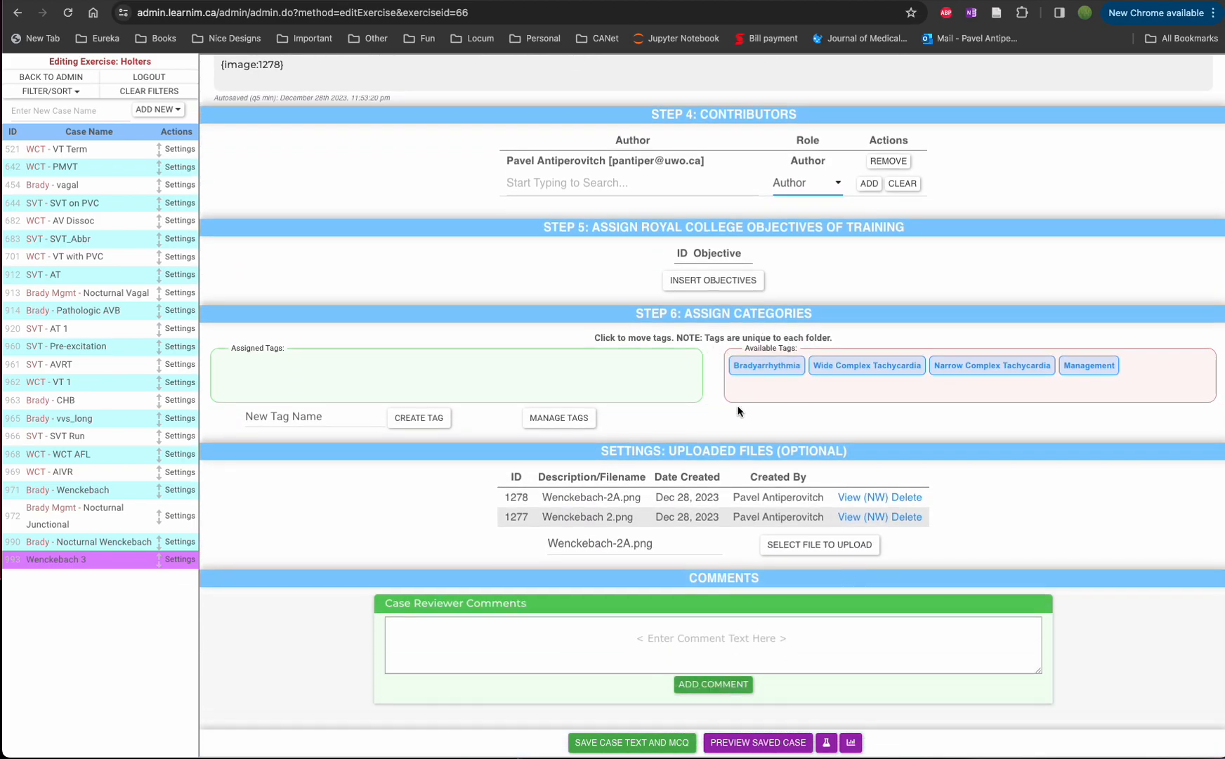
left_click(765, 367)
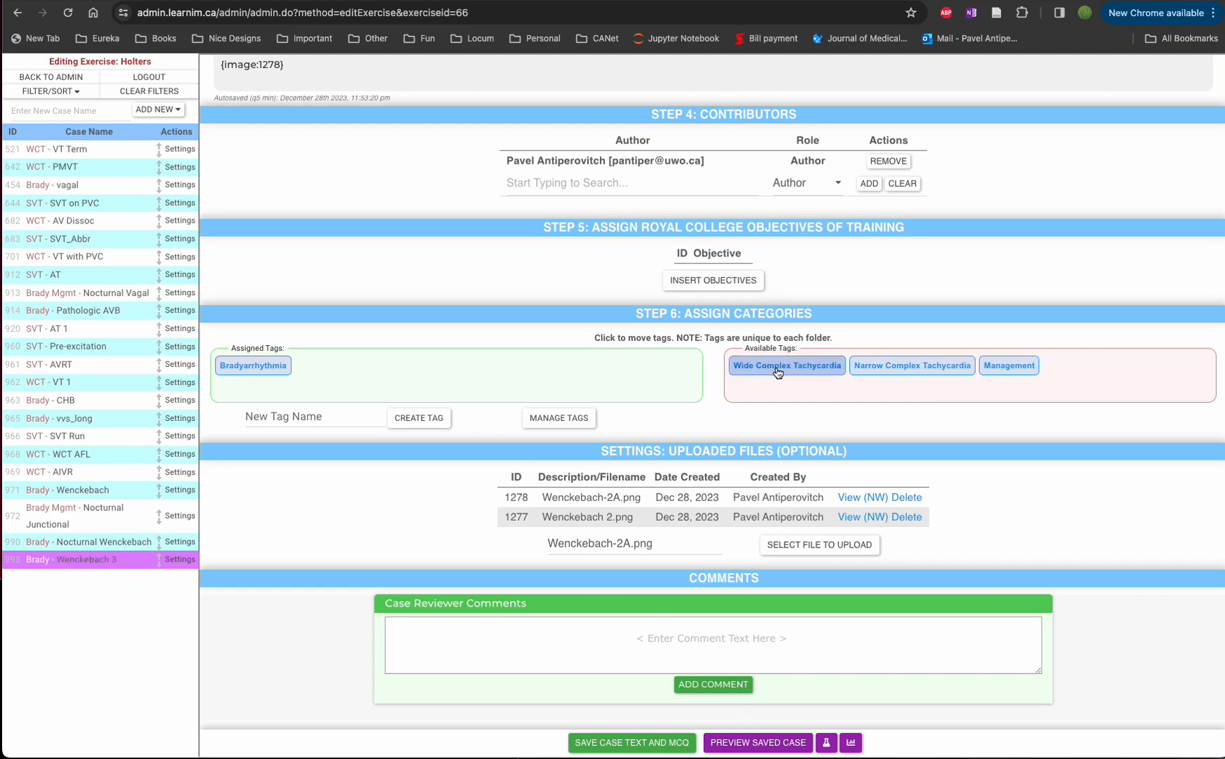
left_click(1017, 367)
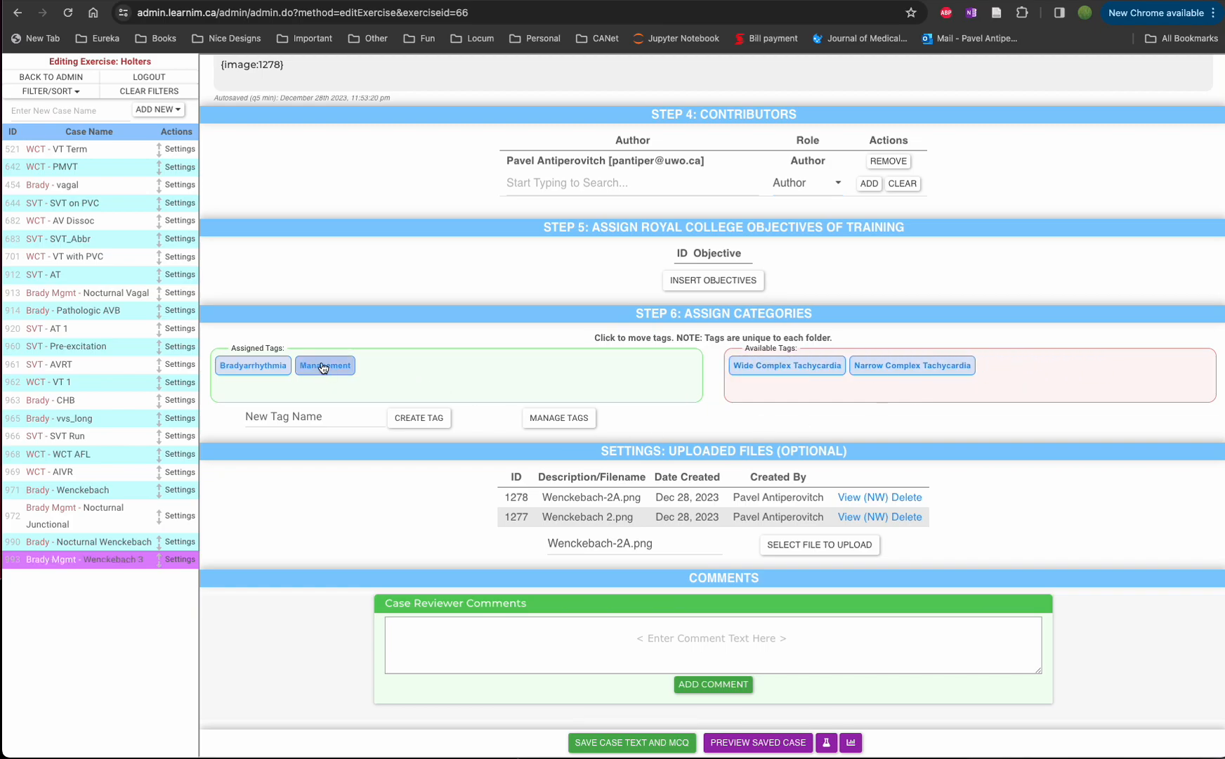
left_click(627, 744)
- Open the folder's tag manager and examine the Bradyarrhythmia category's prefix and its editable name and prefix fields
left_click(559, 418)
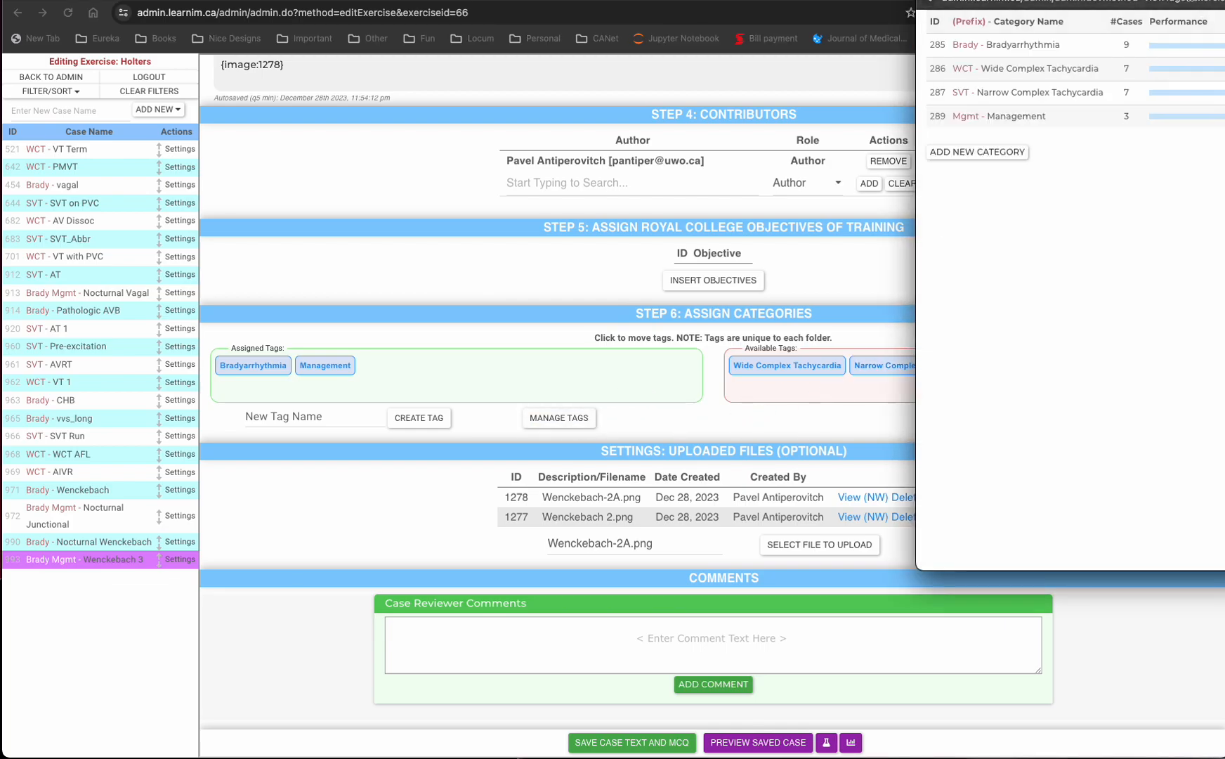
left_click_drag(1204, 1, 489, 101)
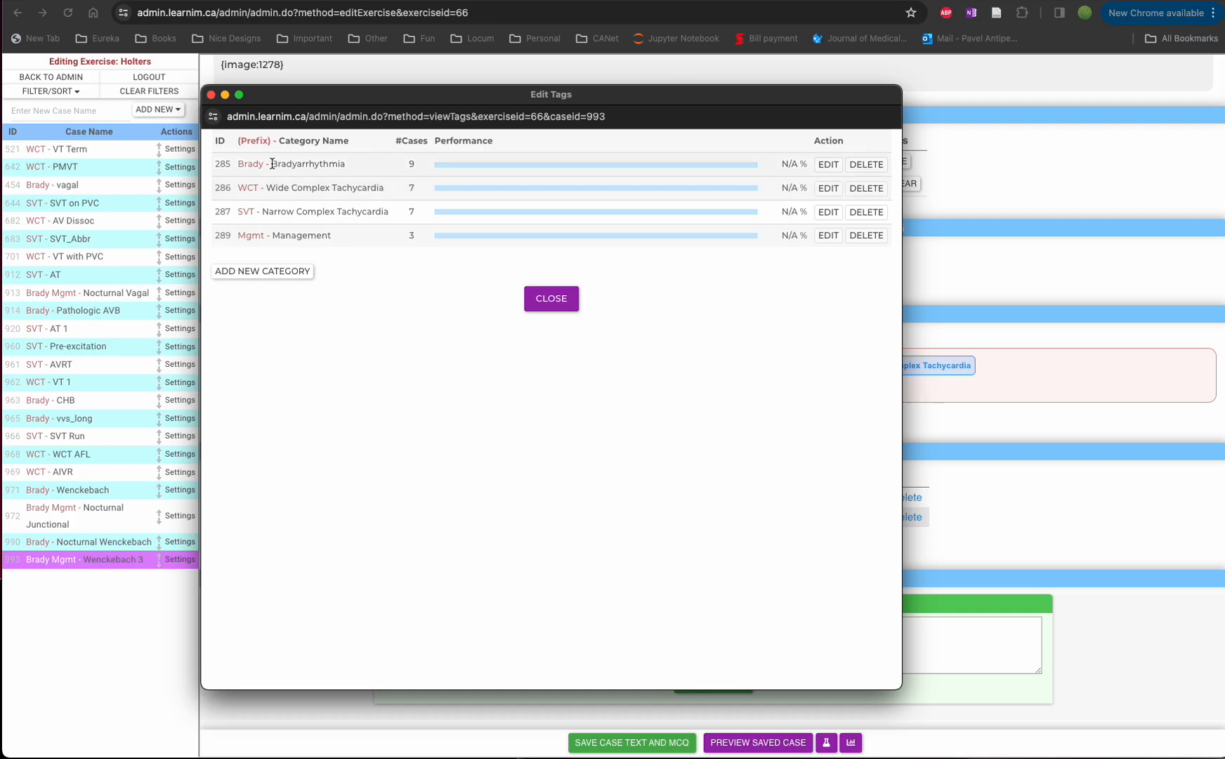
left_click_drag(264, 164, 236, 164)
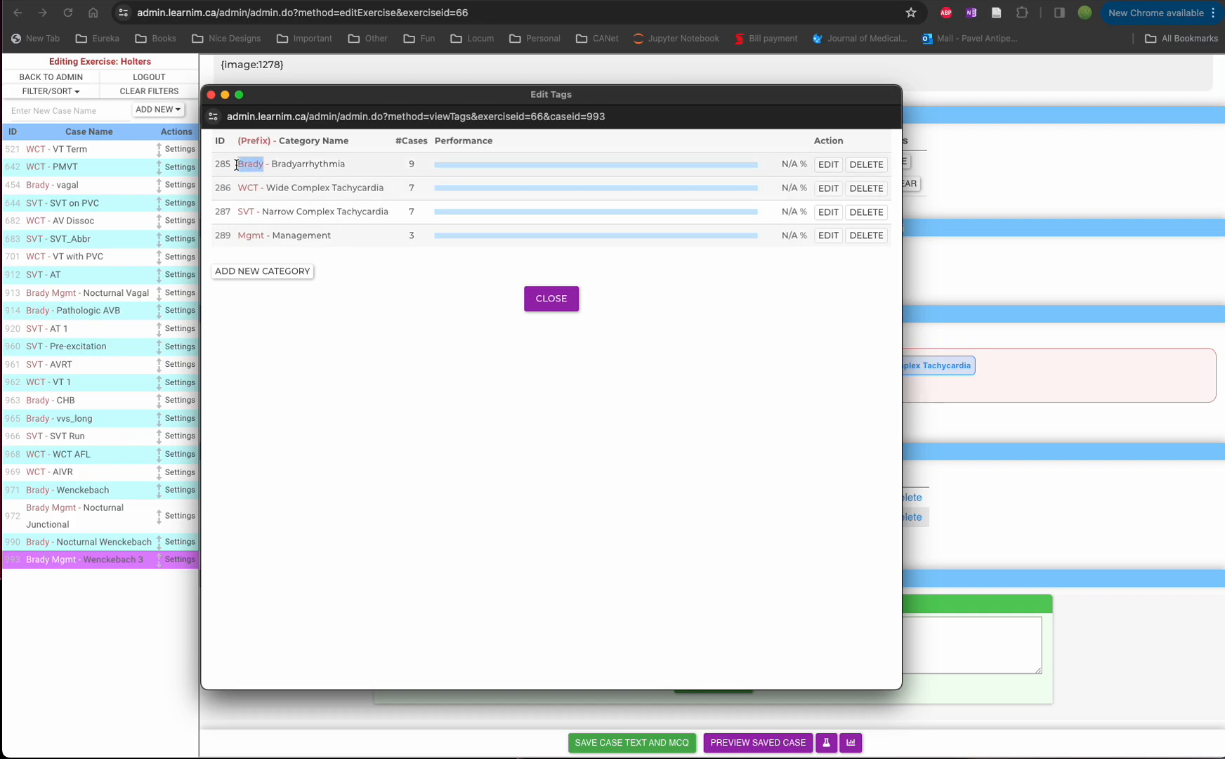
left_click(411, 321)
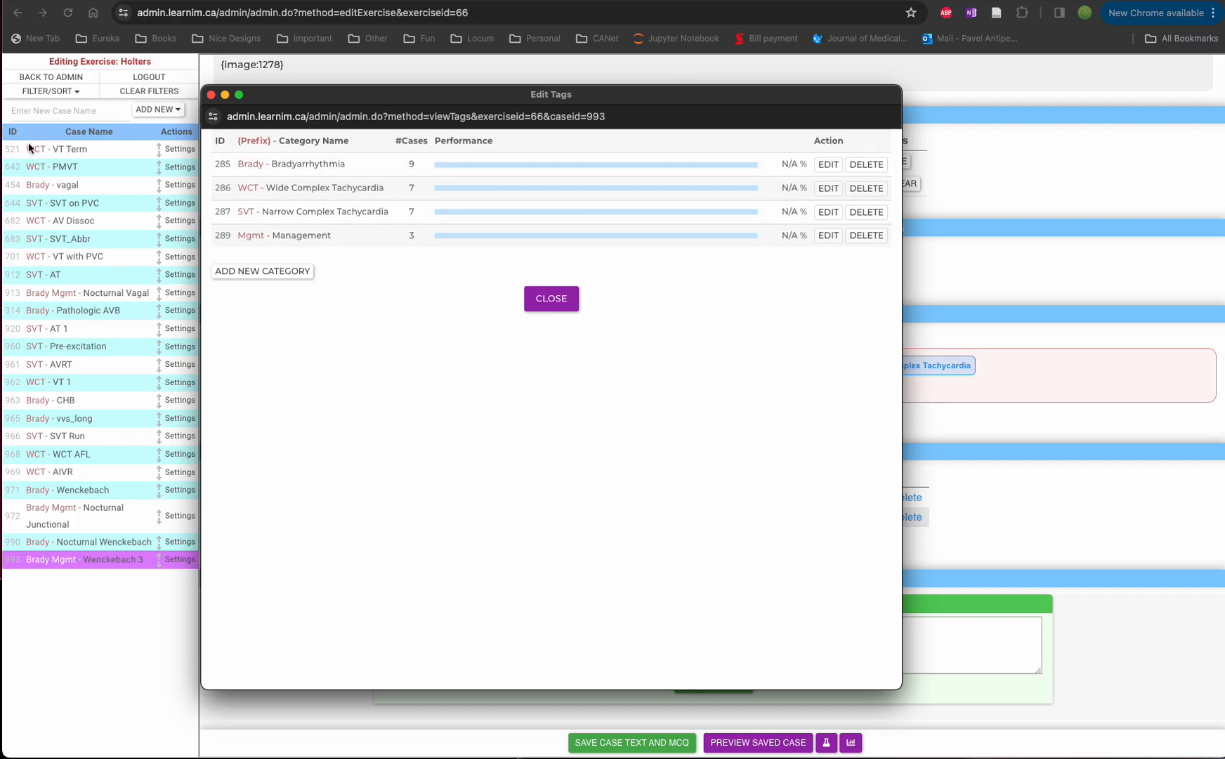
left_click(829, 164)
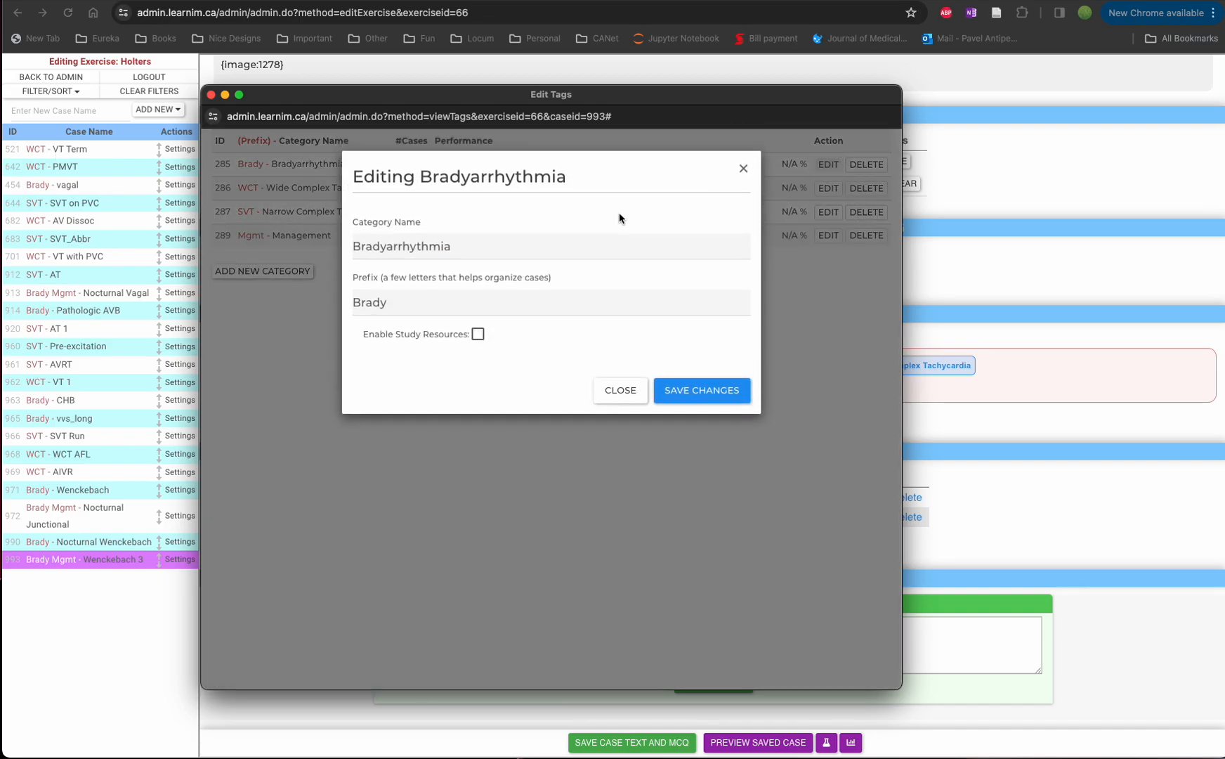
left_click(405, 301)
left_click(463, 250)
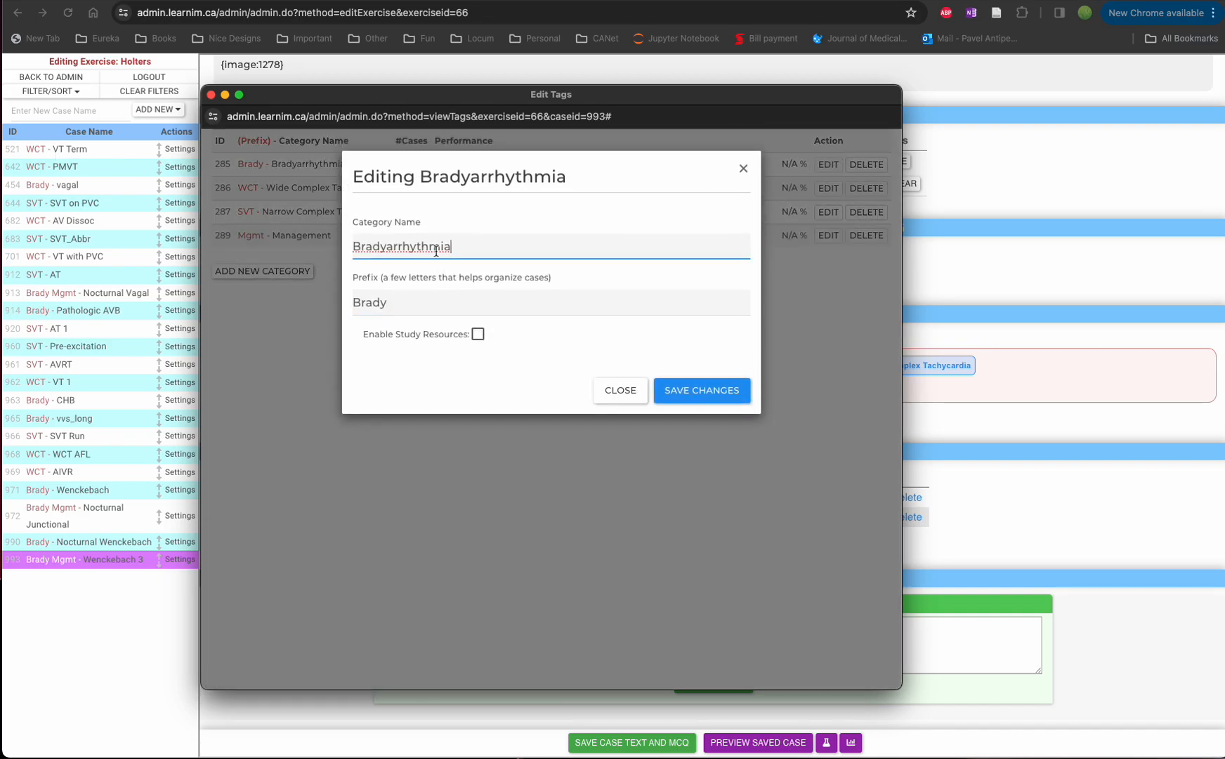
- Enable study resources for the Bradyarrhythmia category and add two blank resource links
left_click(478, 334)
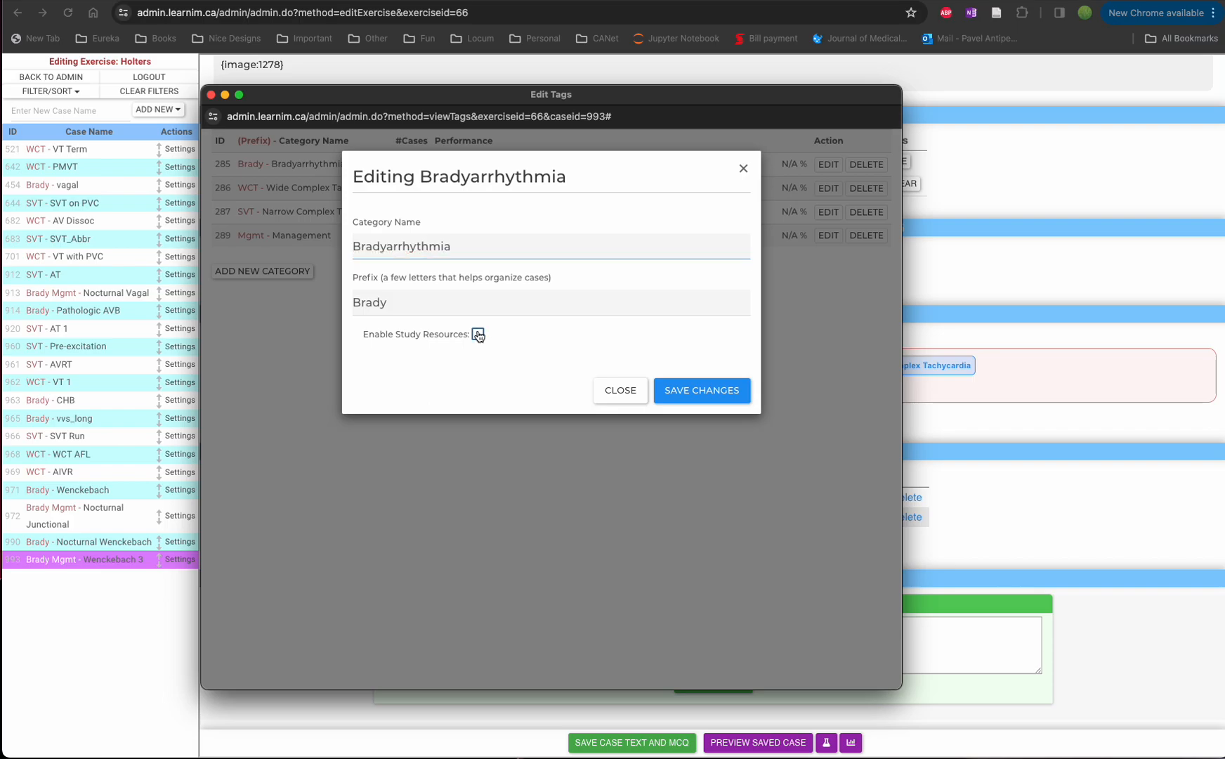
triple_click(527, 413)
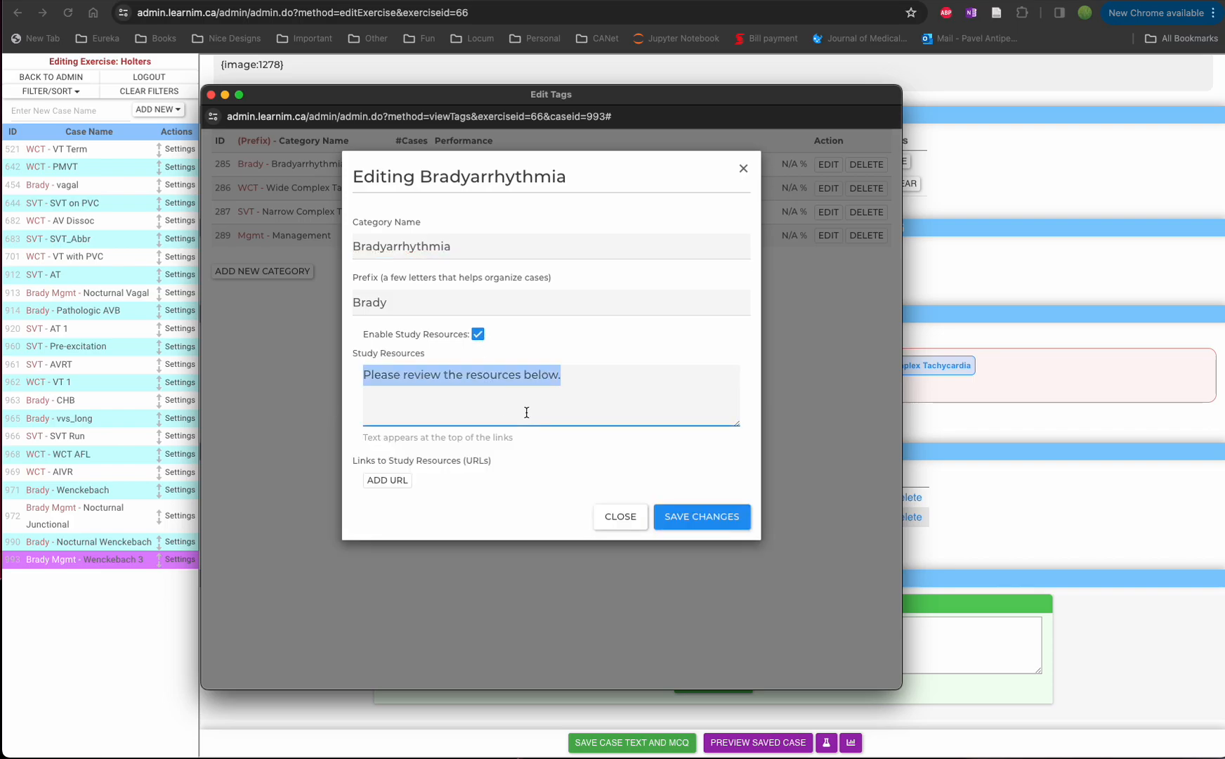
left_click(387, 480)
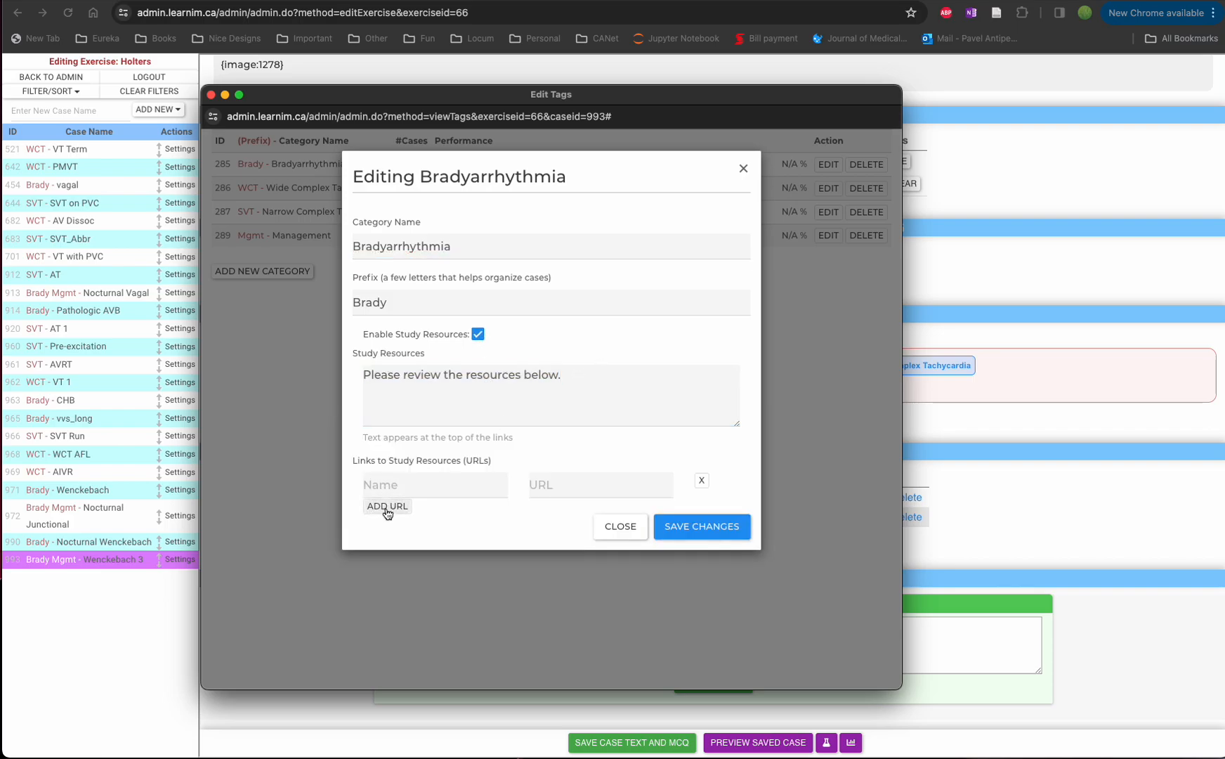
left_click(387, 506)
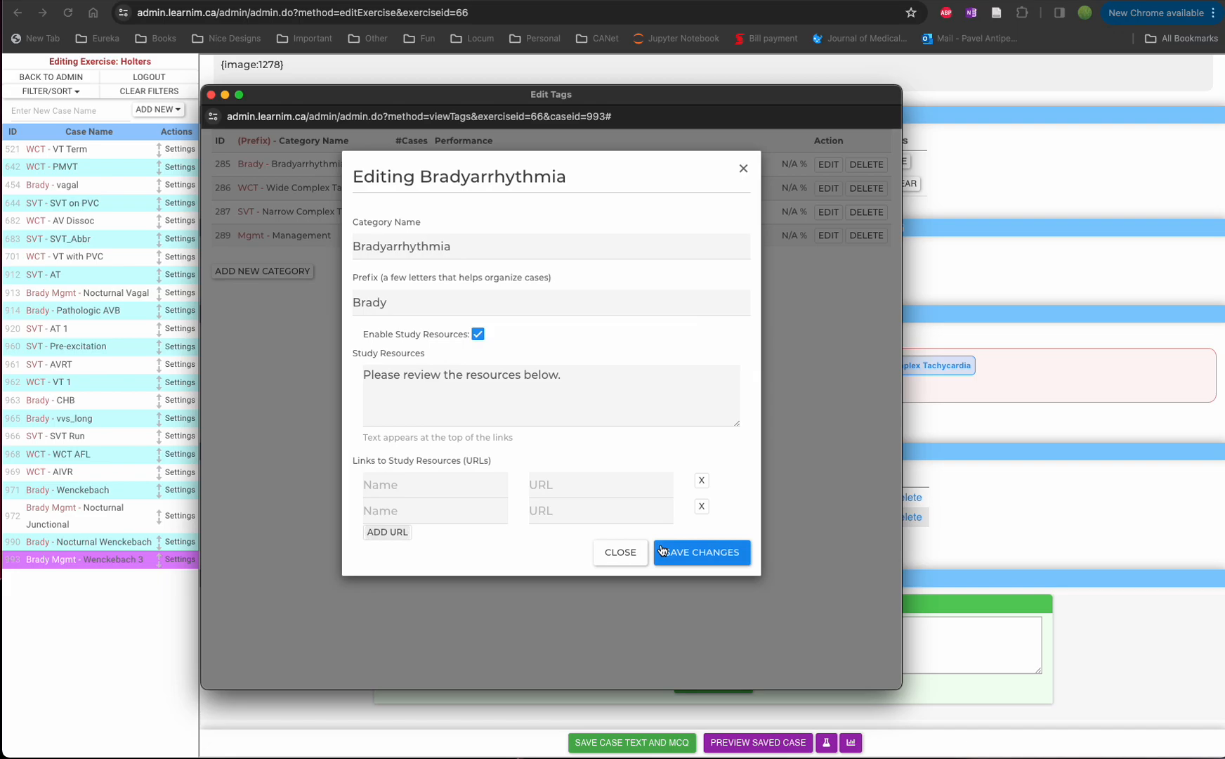
- Remove both blank resource links, disable study resources for Bradyarrhythmia, and leave the tag manager without saving
left_click(700, 506)
left_click(701, 483)
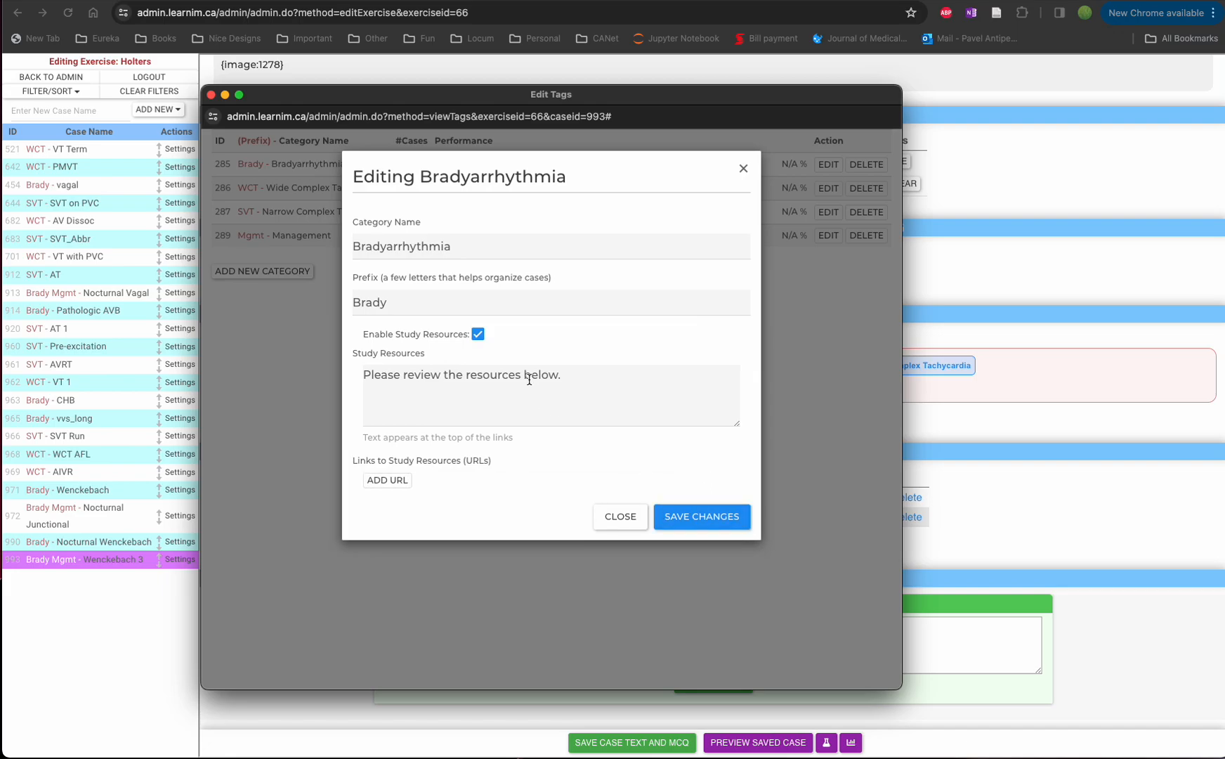
left_click(477, 334)
left_click(639, 390)
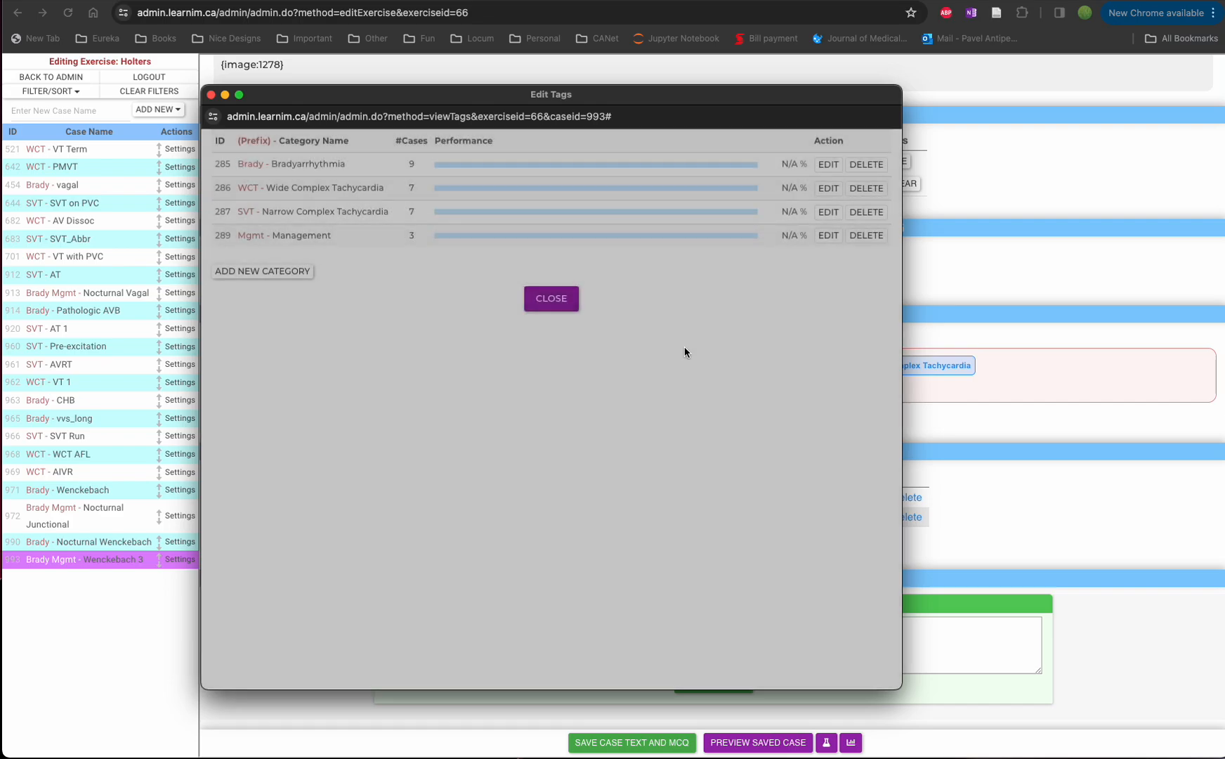
left_click(210, 94)
- Add the case reviewer comment "Please fix grammar" to the Wenckebach 3 case
scroll(541, 379, "down", 1)
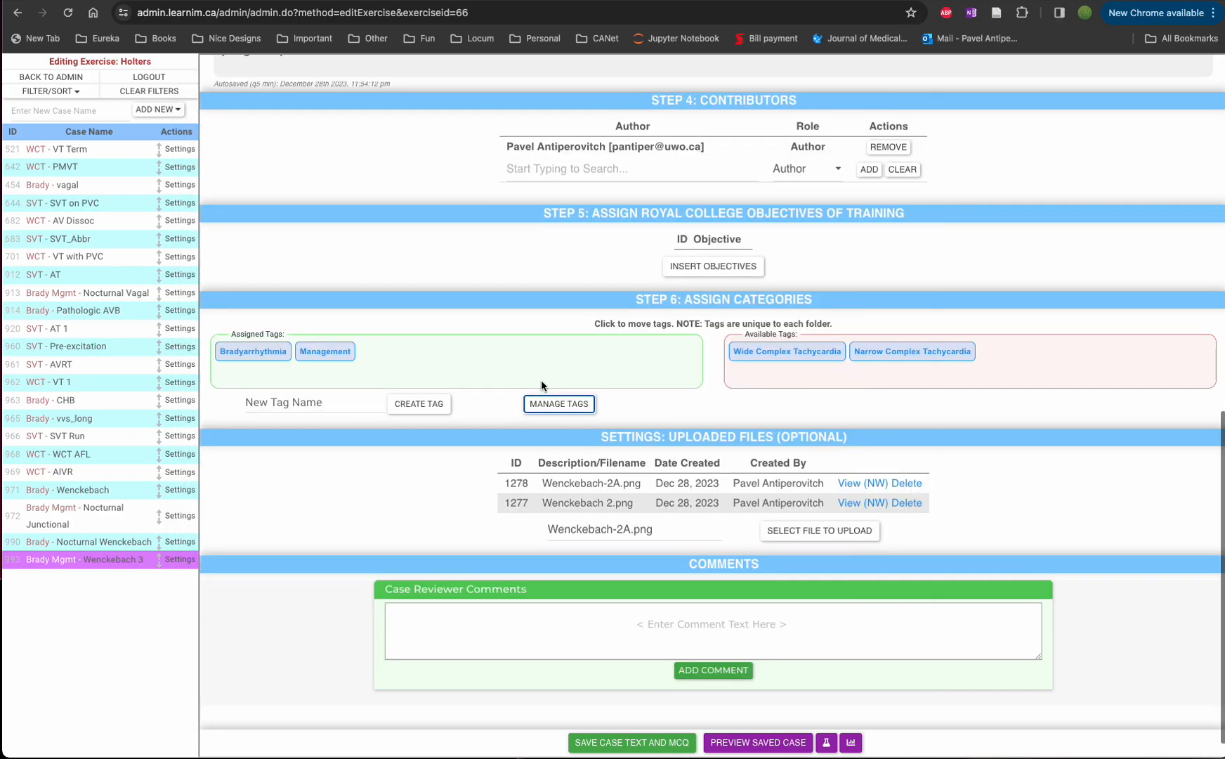
scroll(444, 484, "down", 1)
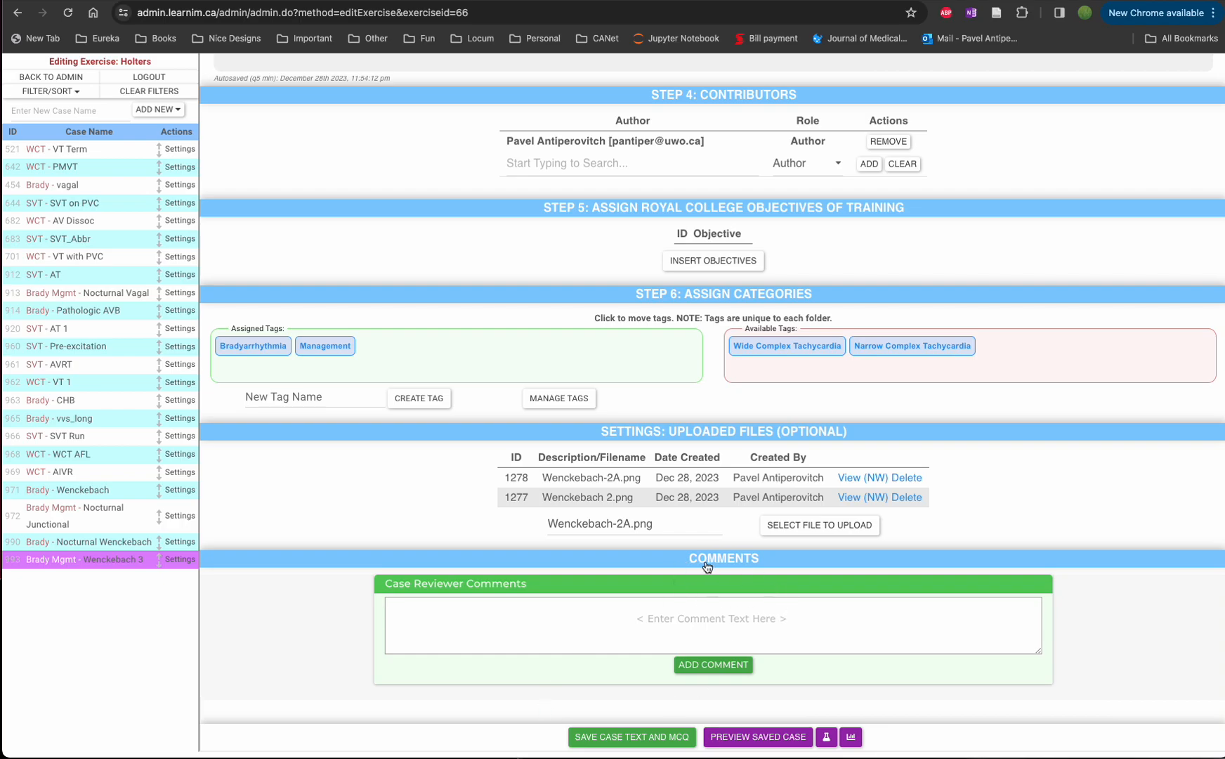
left_click(764, 632)
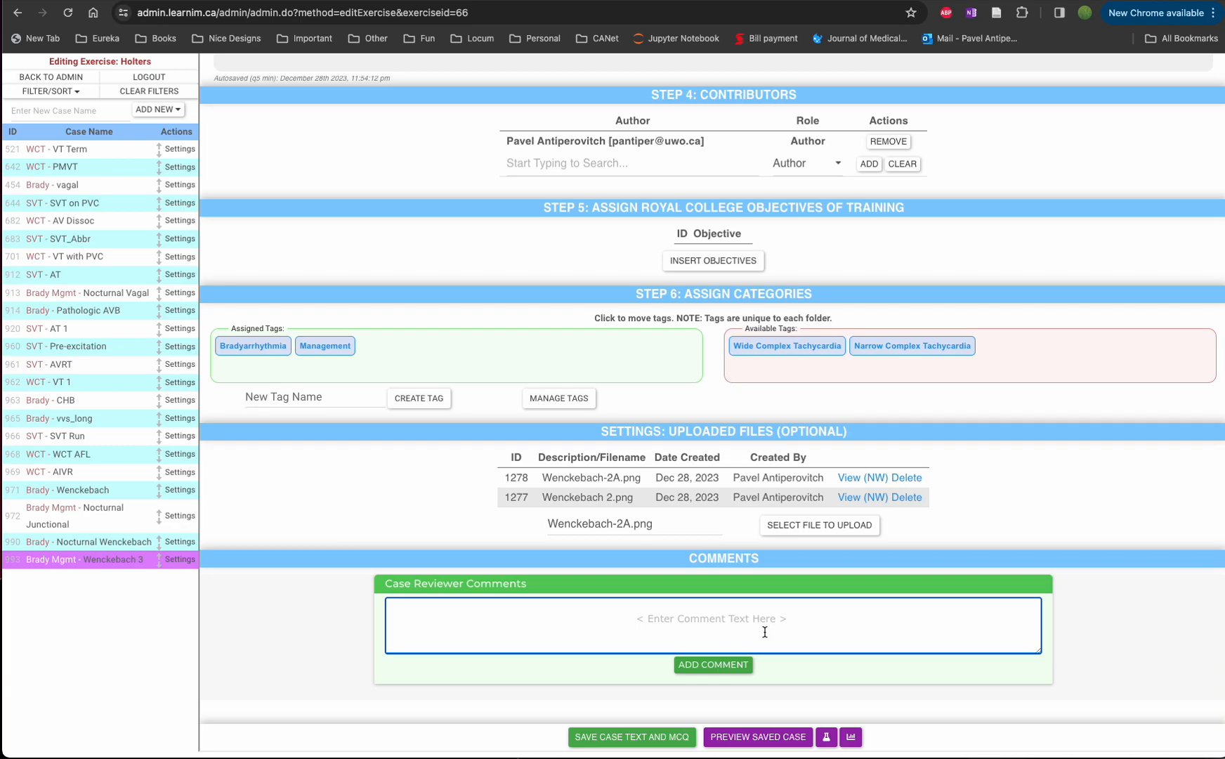
type("Please fix gramma")
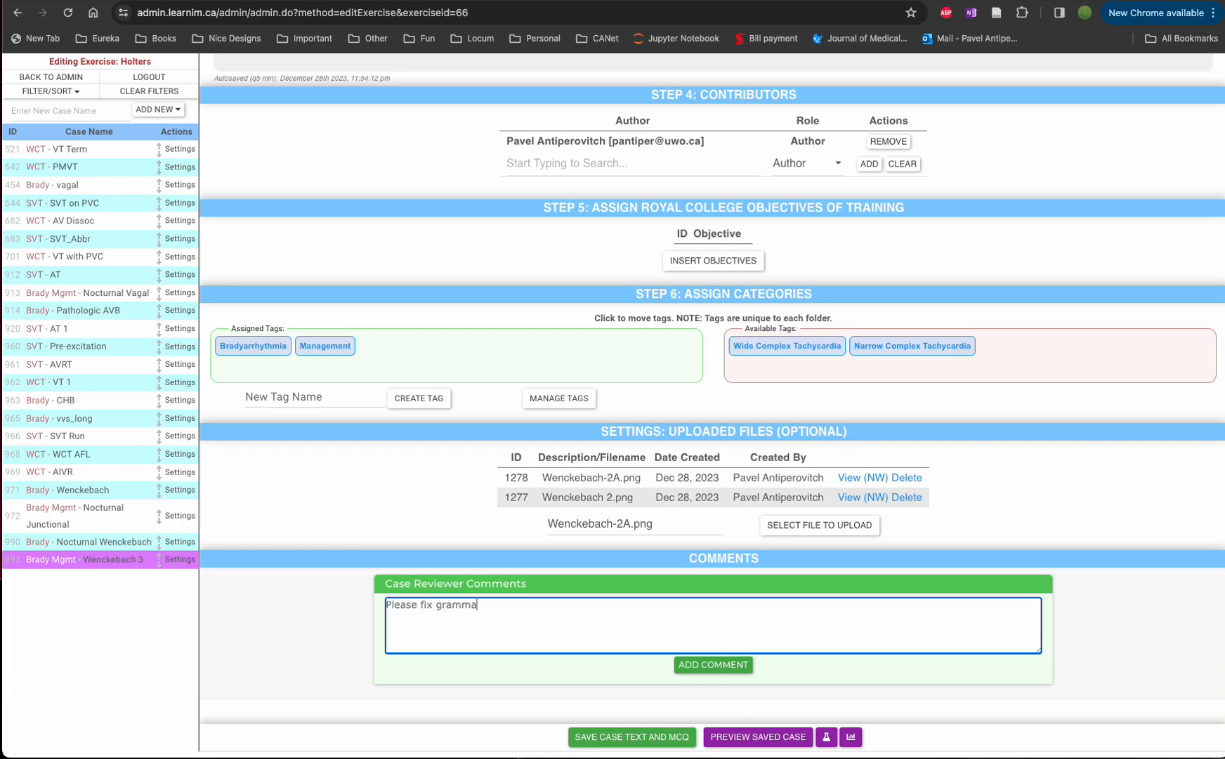
type("r")
left_click(713, 664)
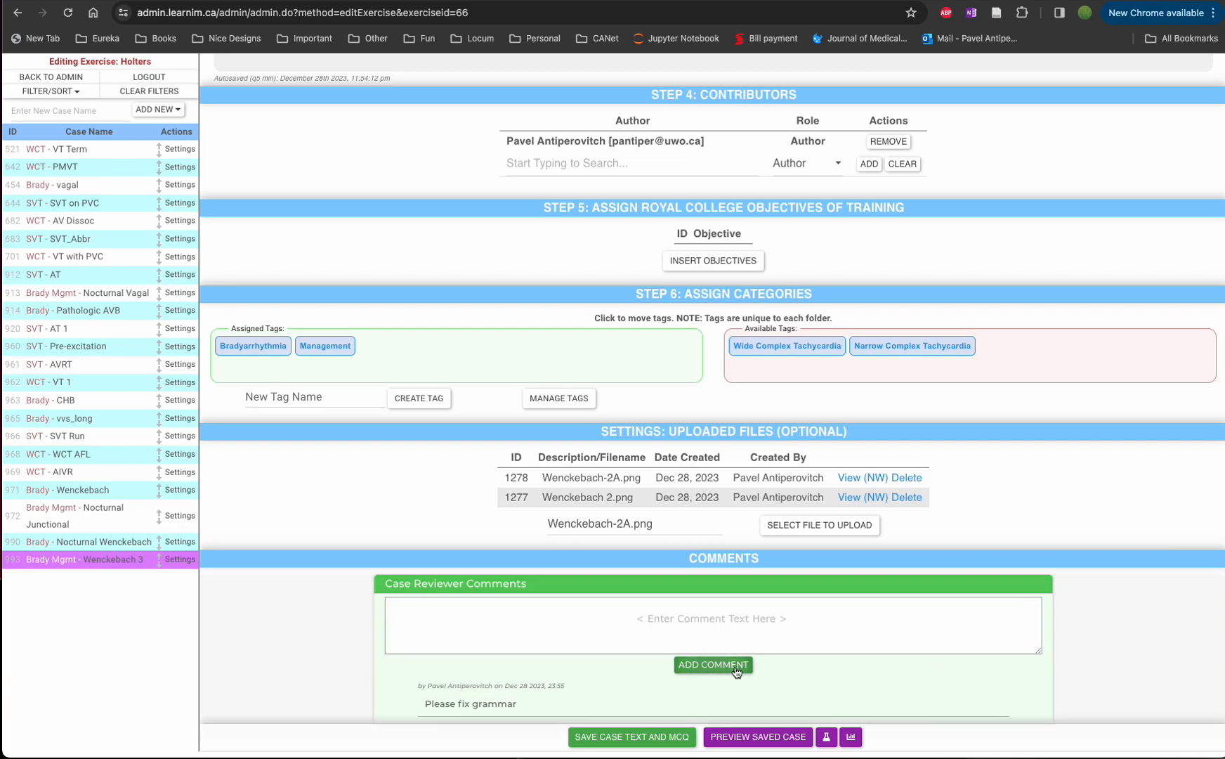
- Reload the exercise, reopen the Wenckebach 3 case and acknowledge its "Please fix grammar" reviewer comment
scroll(588, 644, "down", 1)
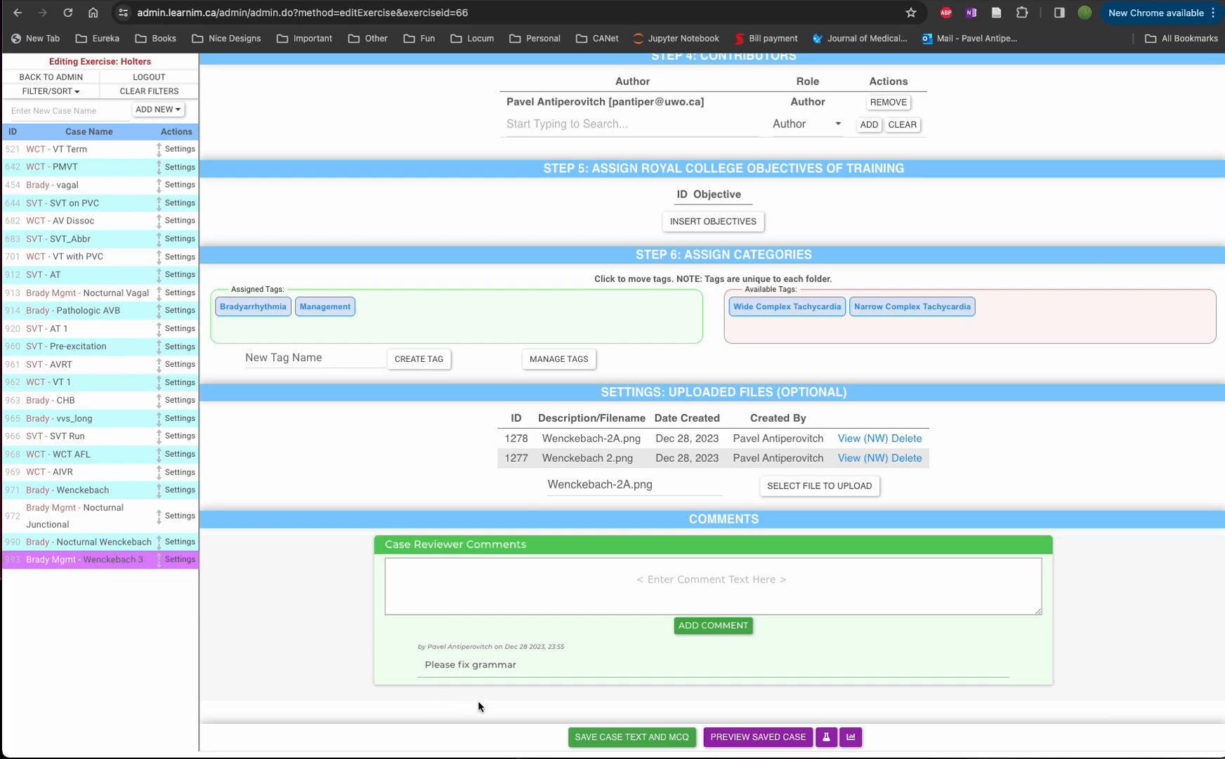
key("super+r")
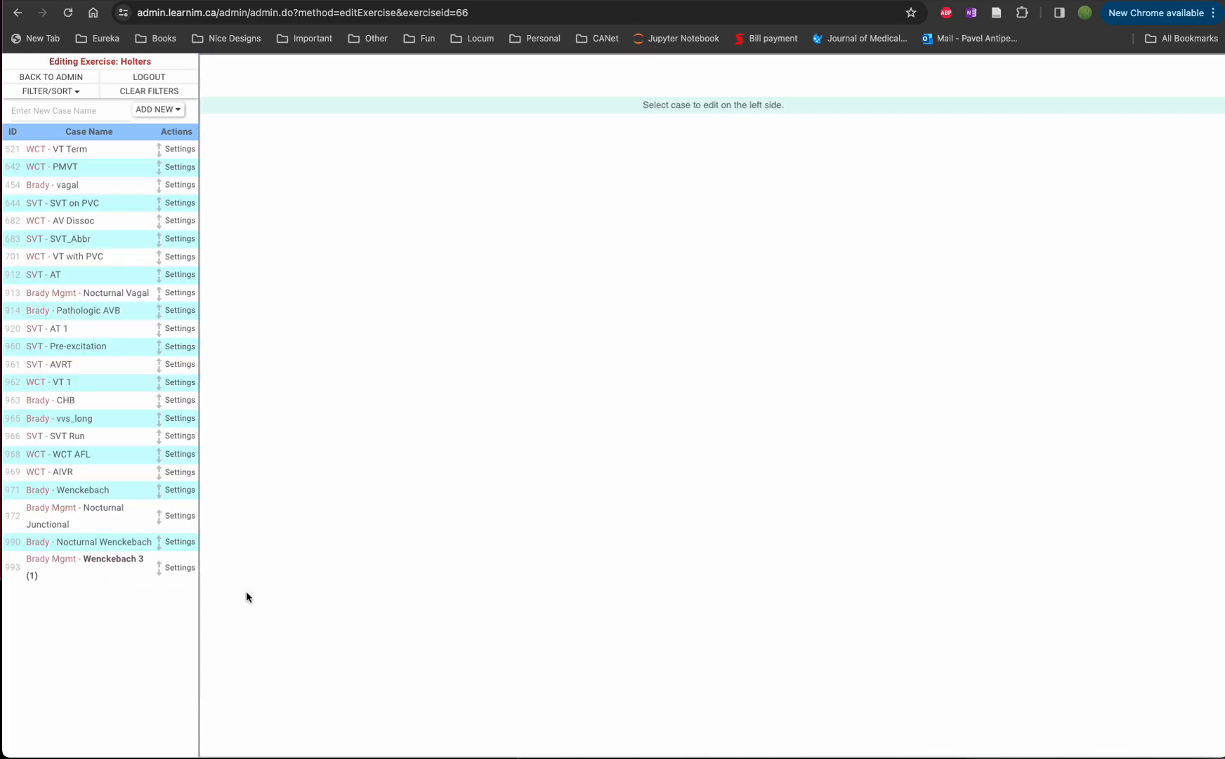
left_click(104, 568)
scroll(640, 575, "down", 1)
scroll(640, 575, "down", 10)
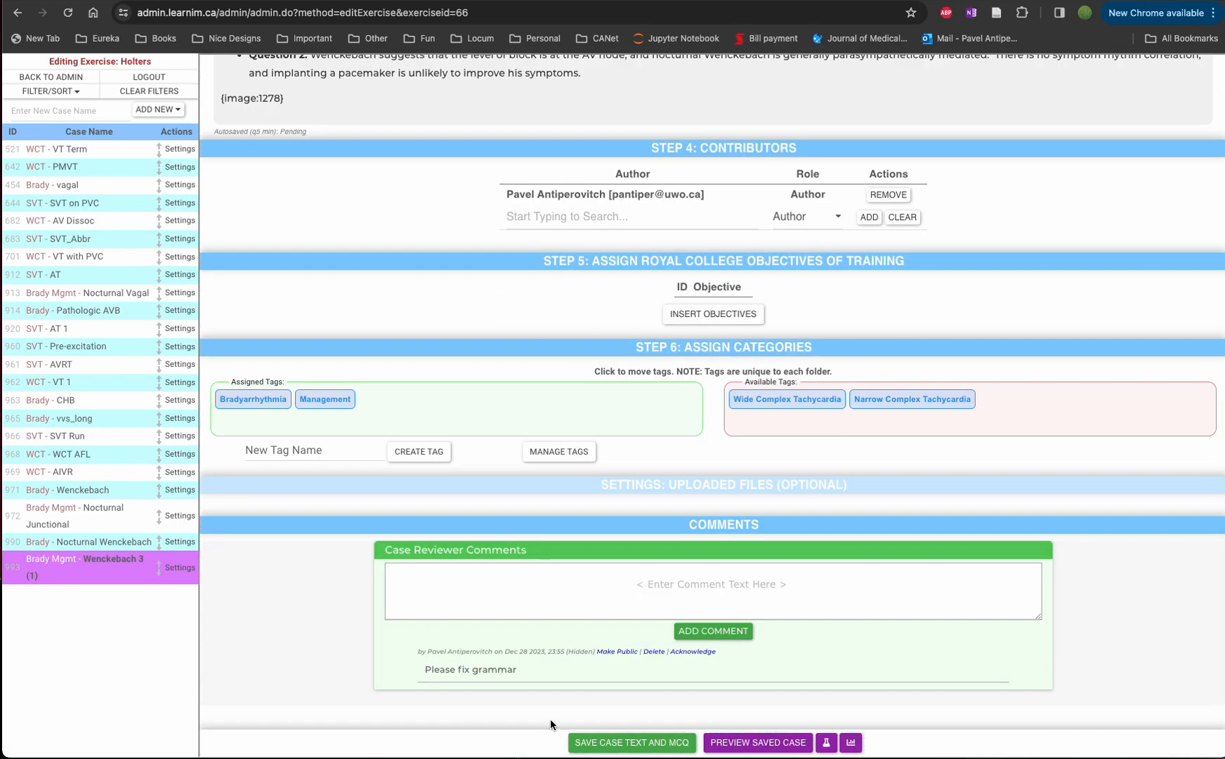
left_click(700, 652)
scroll(482, 430, "up", 1)
scroll(481, 432, "down", 1)
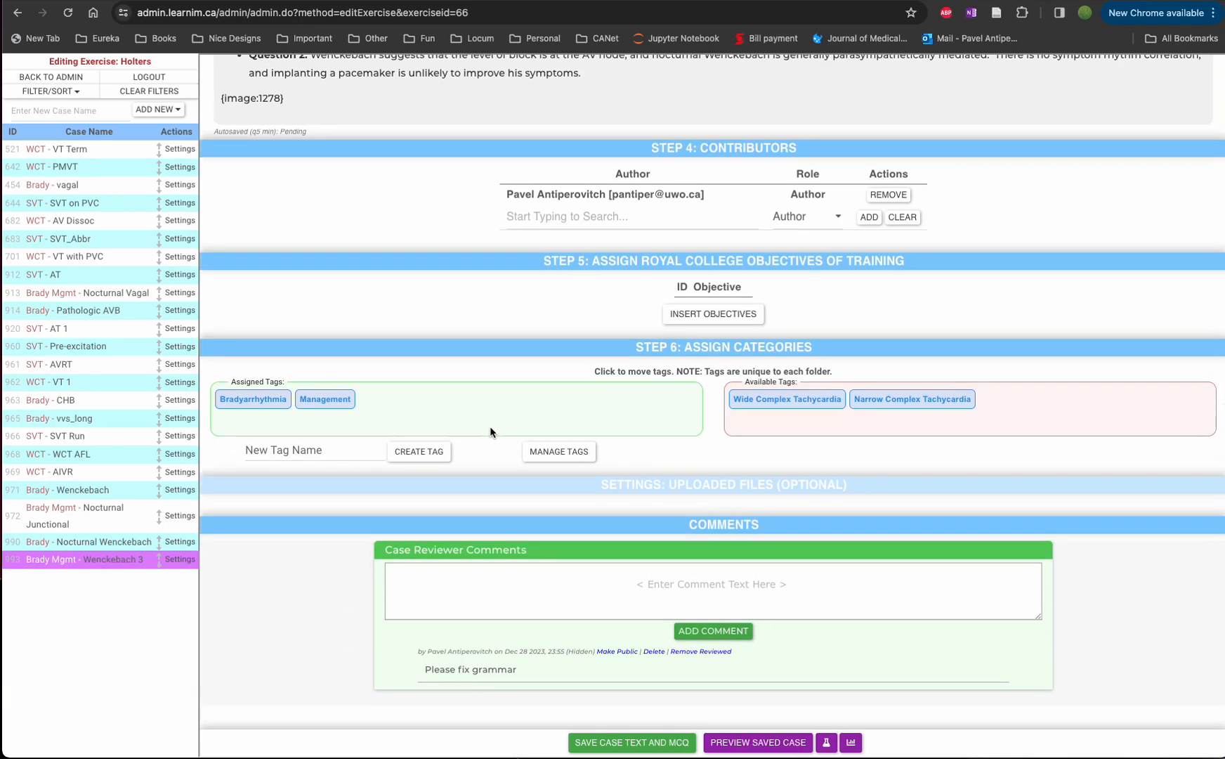